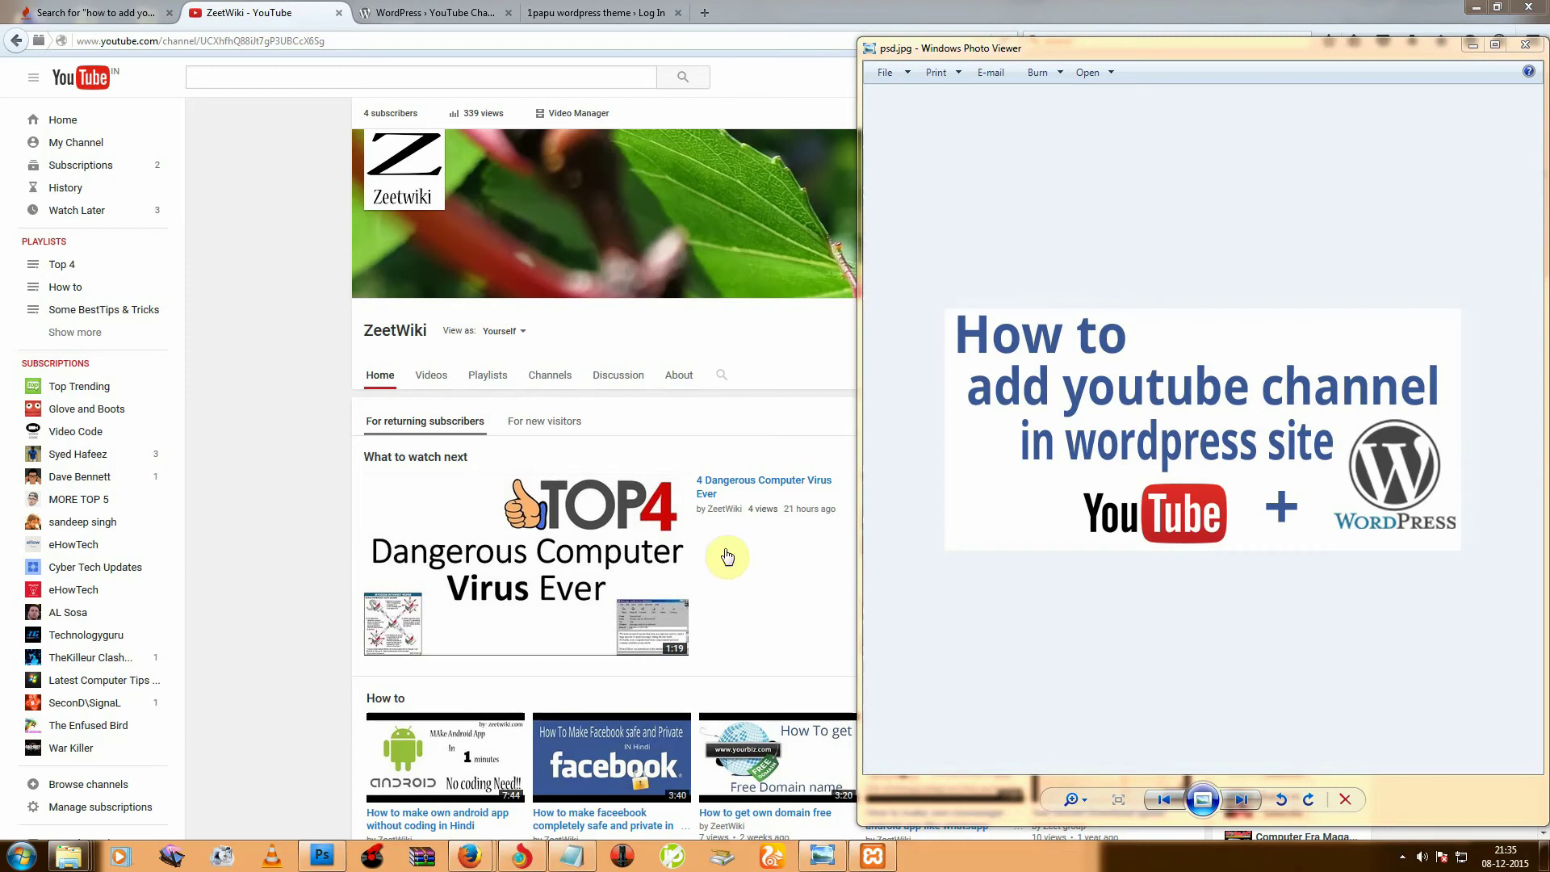
Step: Download the YouTube Channel 3.0.8.9 zip from its WordPress.org plugin page
click(571, 856)
click(607, 171)
drag(616, 229, 136, 170)
click(426, 7)
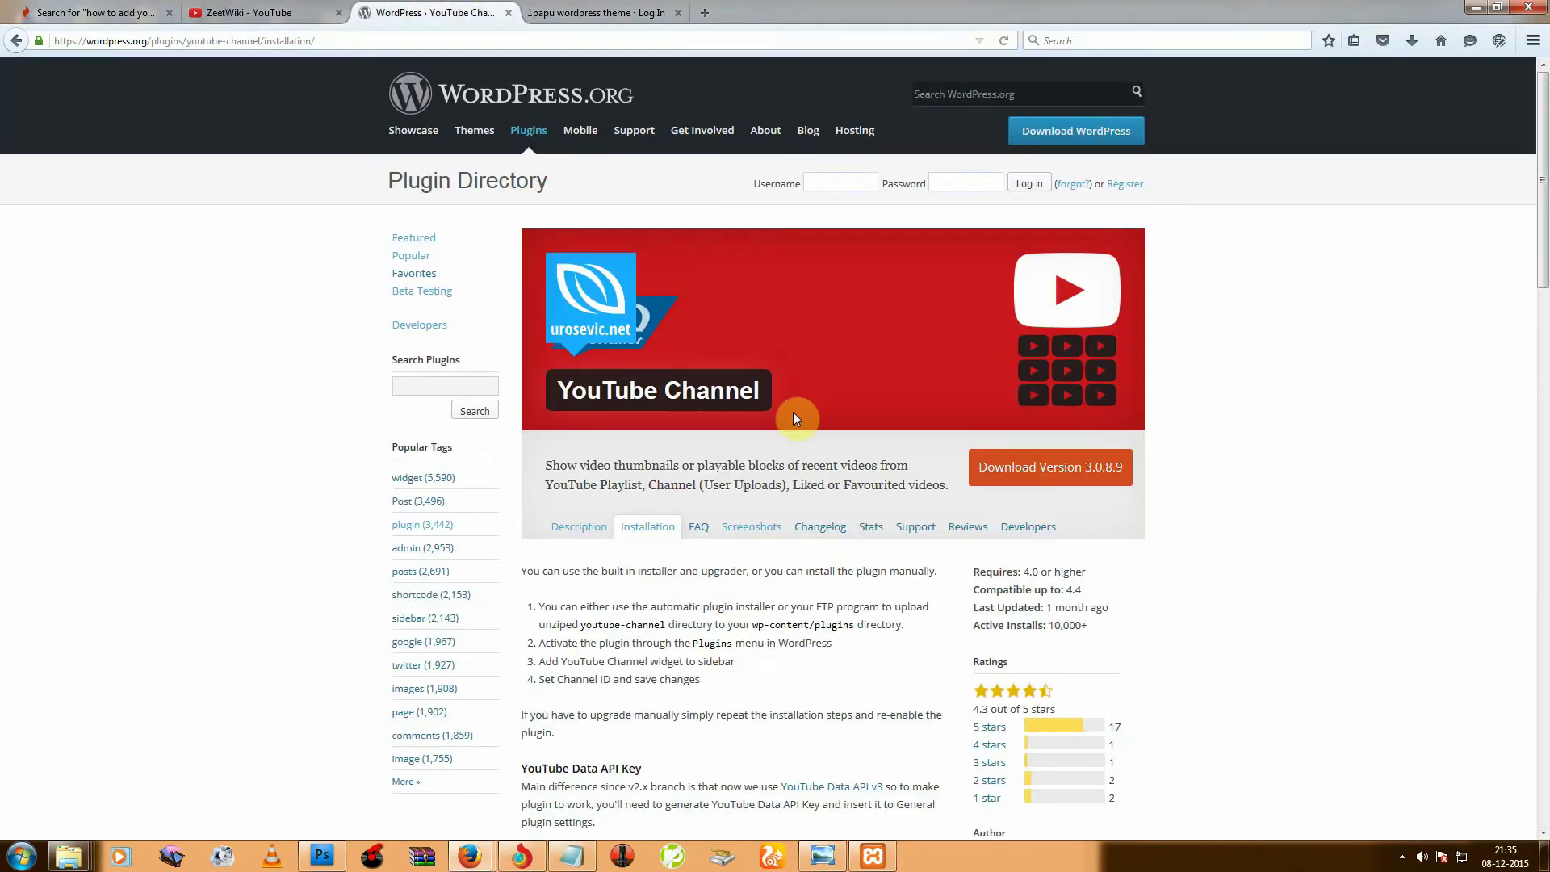
click(1001, 483)
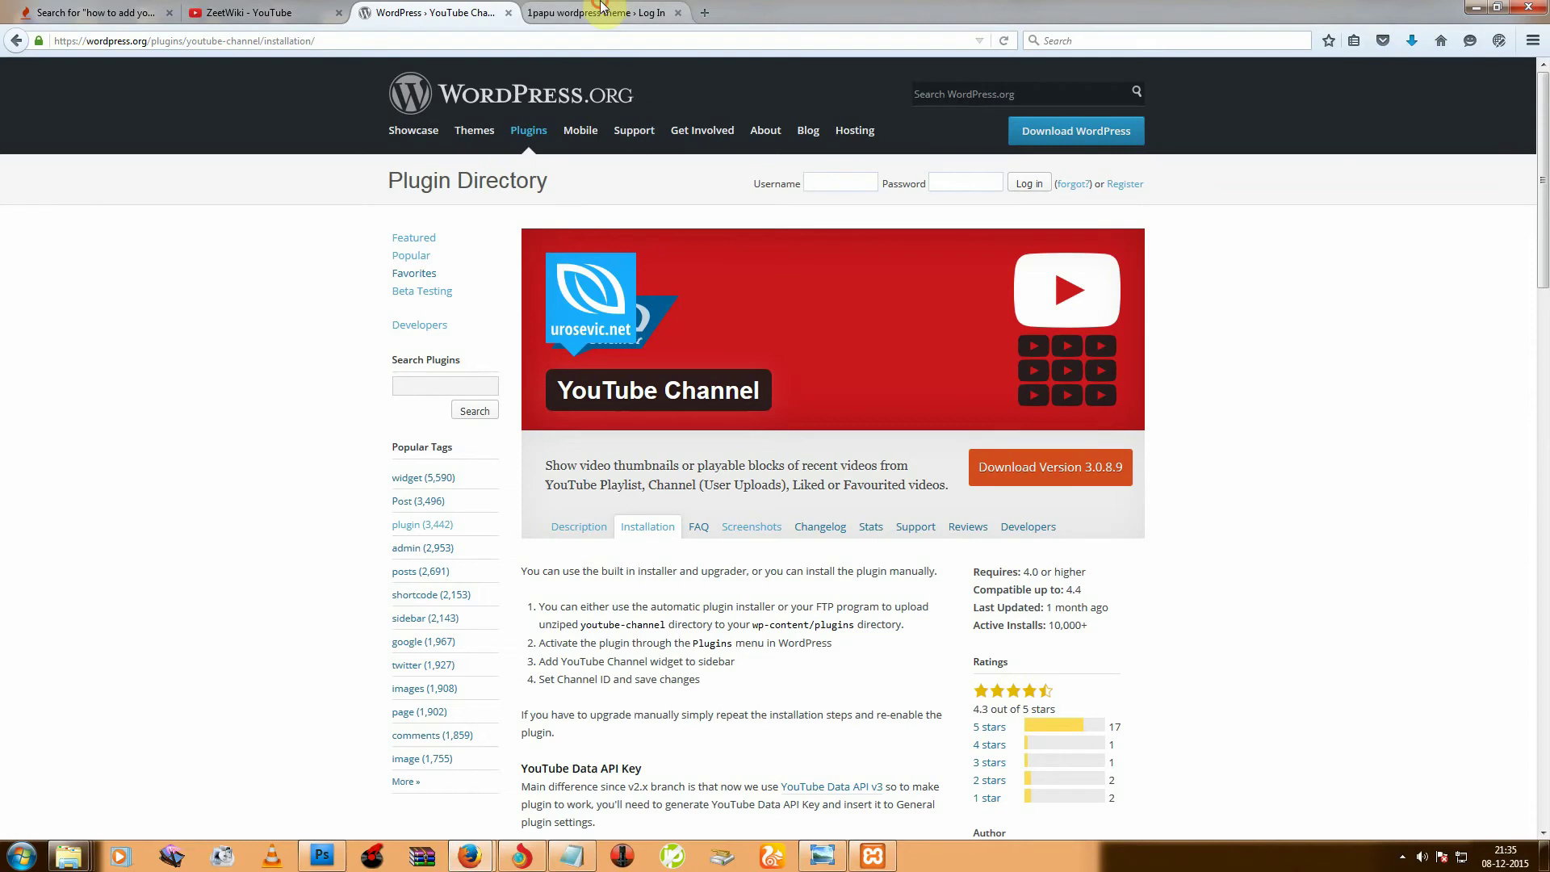
Step: Log in to the local WordPress admin and dismiss the save-login prompt
click(597, 12)
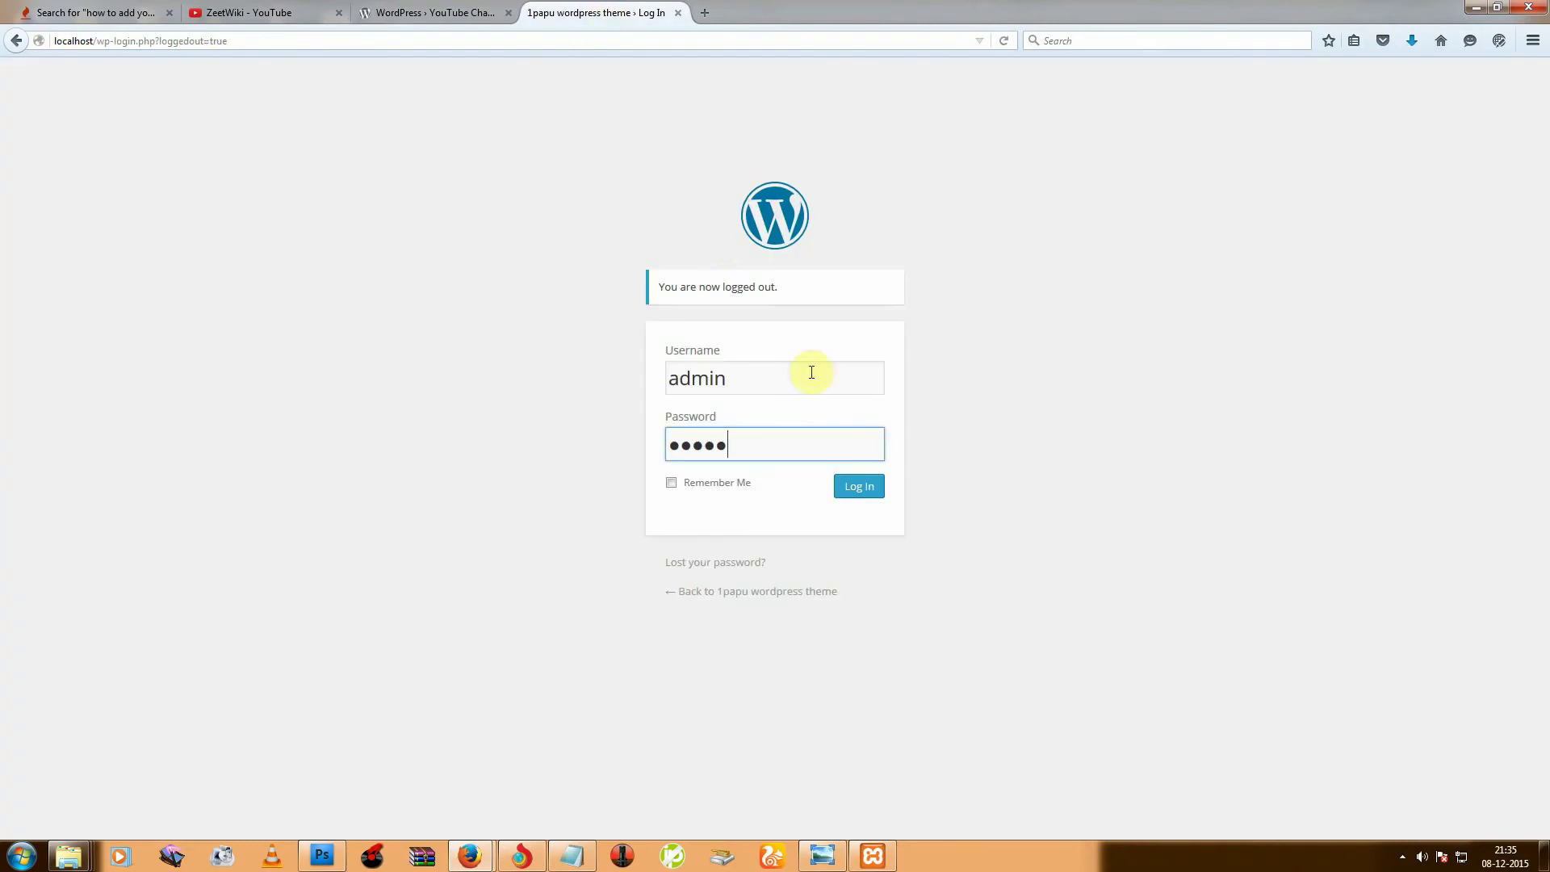
click(882, 488)
click(309, 68)
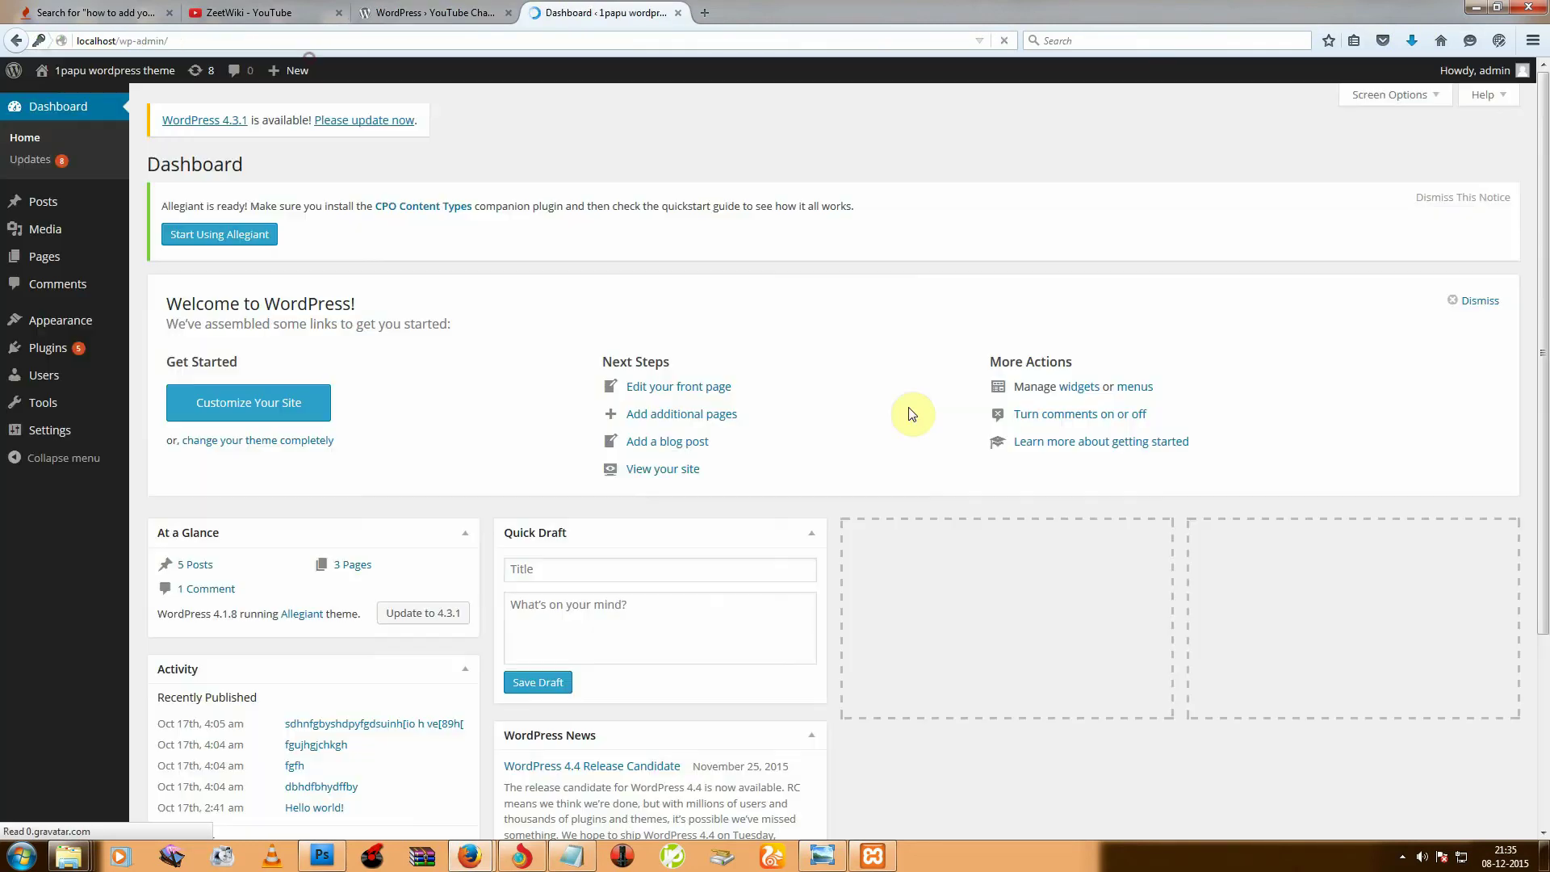
Step: Go to Plugins > Add New and switch to Upload Plugin
mouse_move(50, 353)
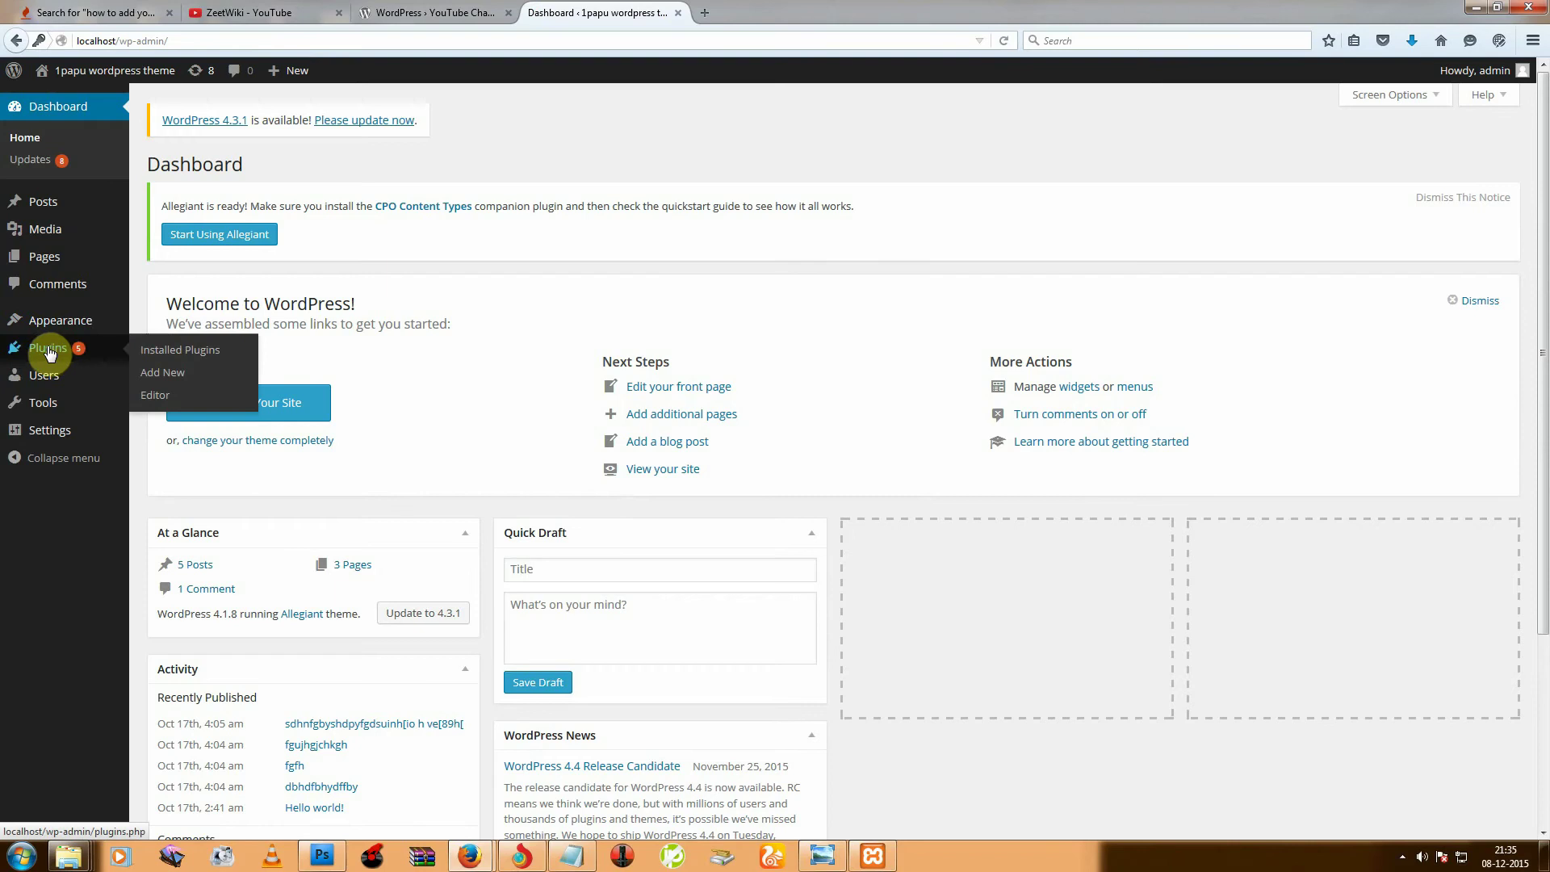
click(166, 377)
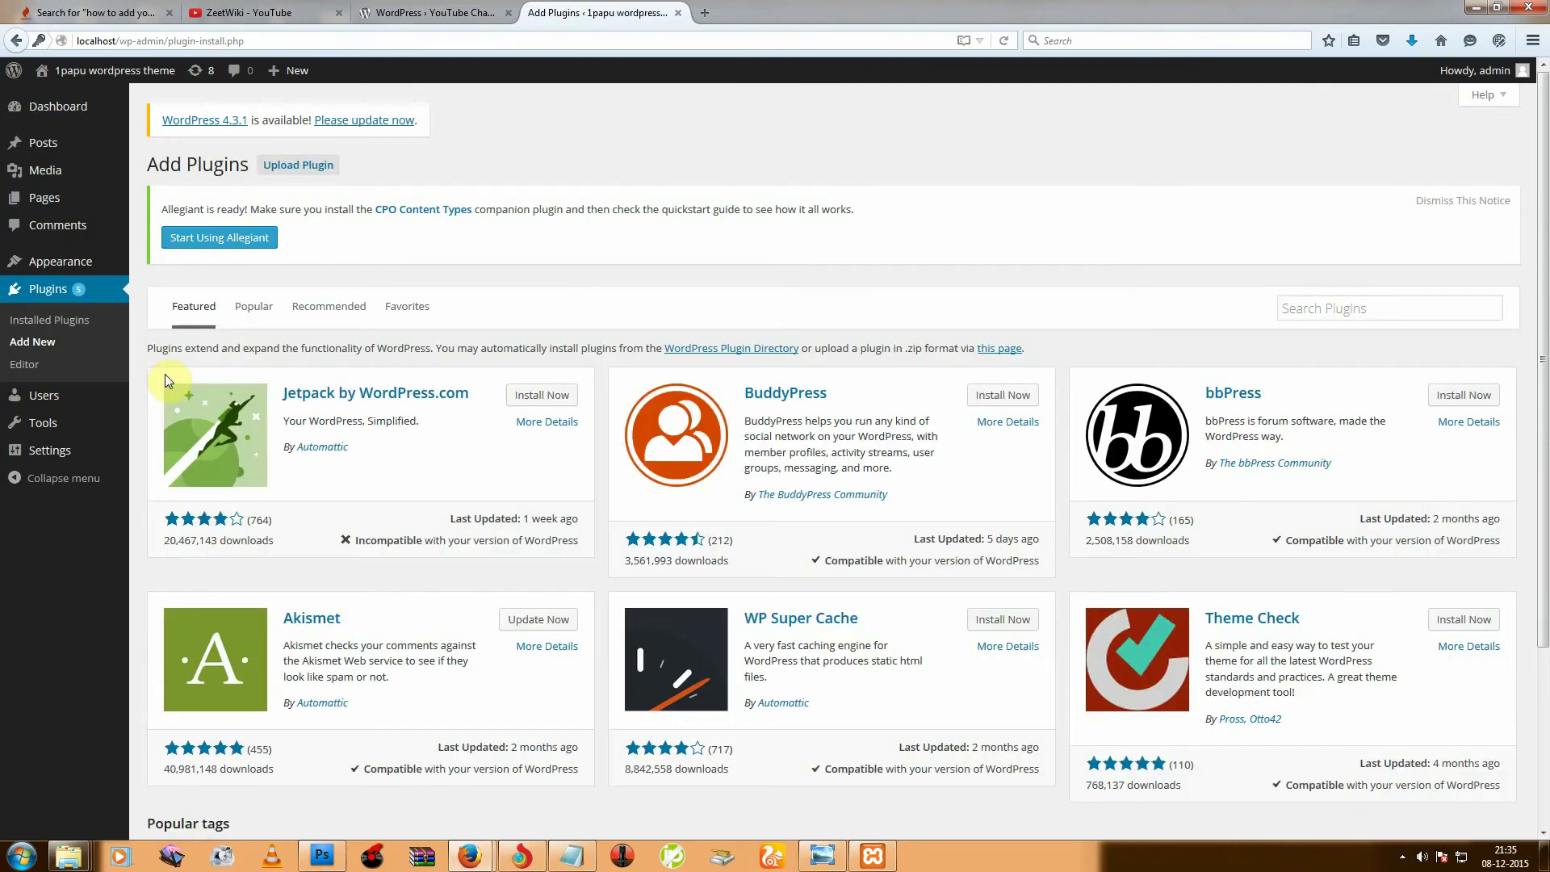
click(301, 166)
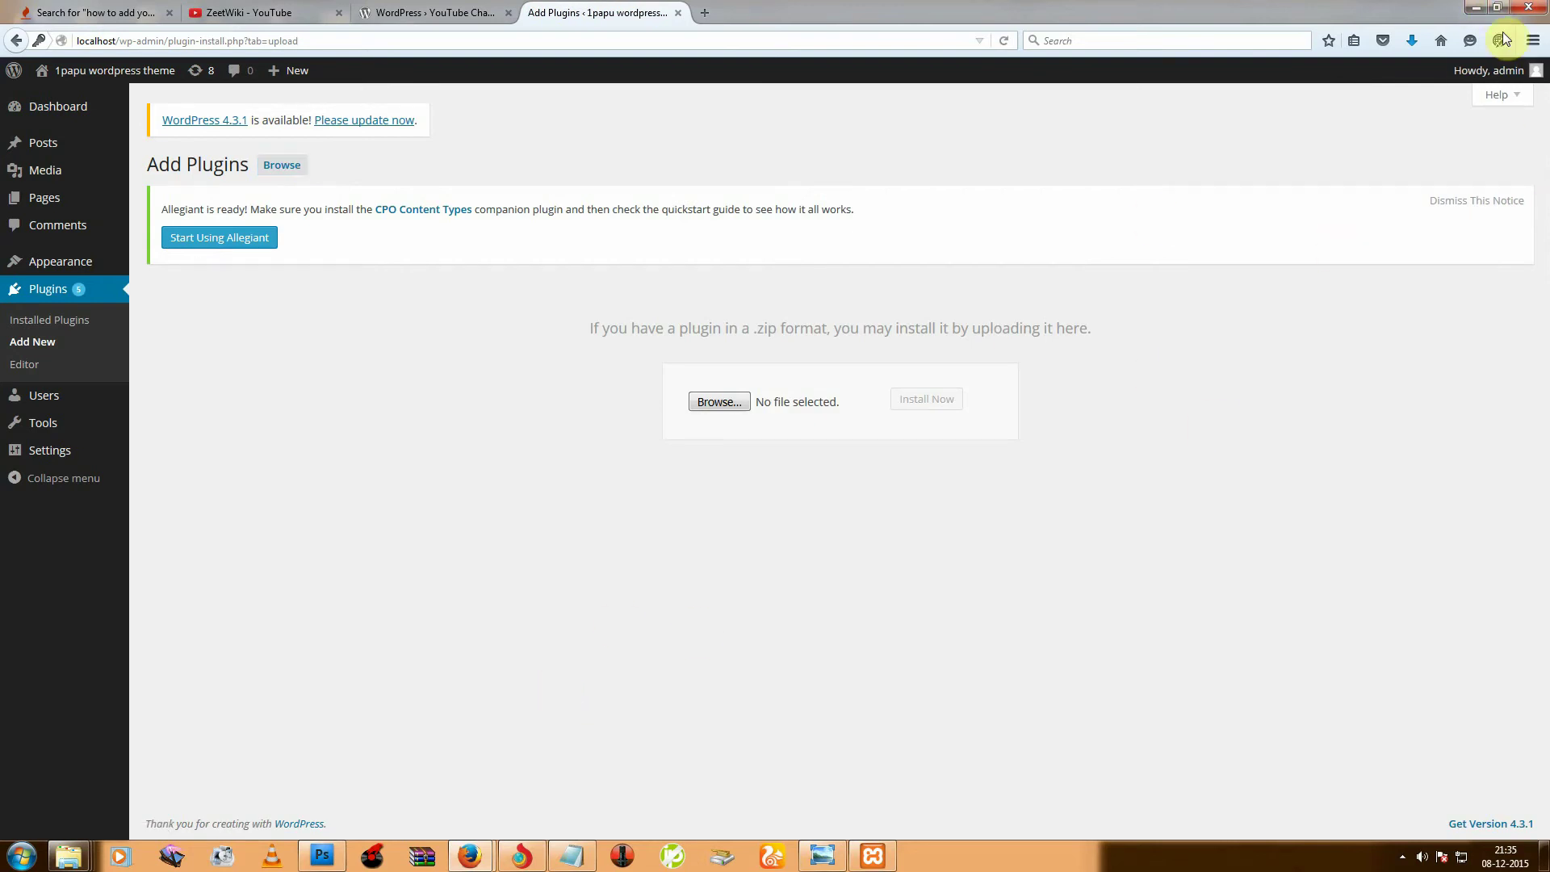
Step: Upload youtube-channel.3.0.8.9(1).zip and install it
click(1411, 40)
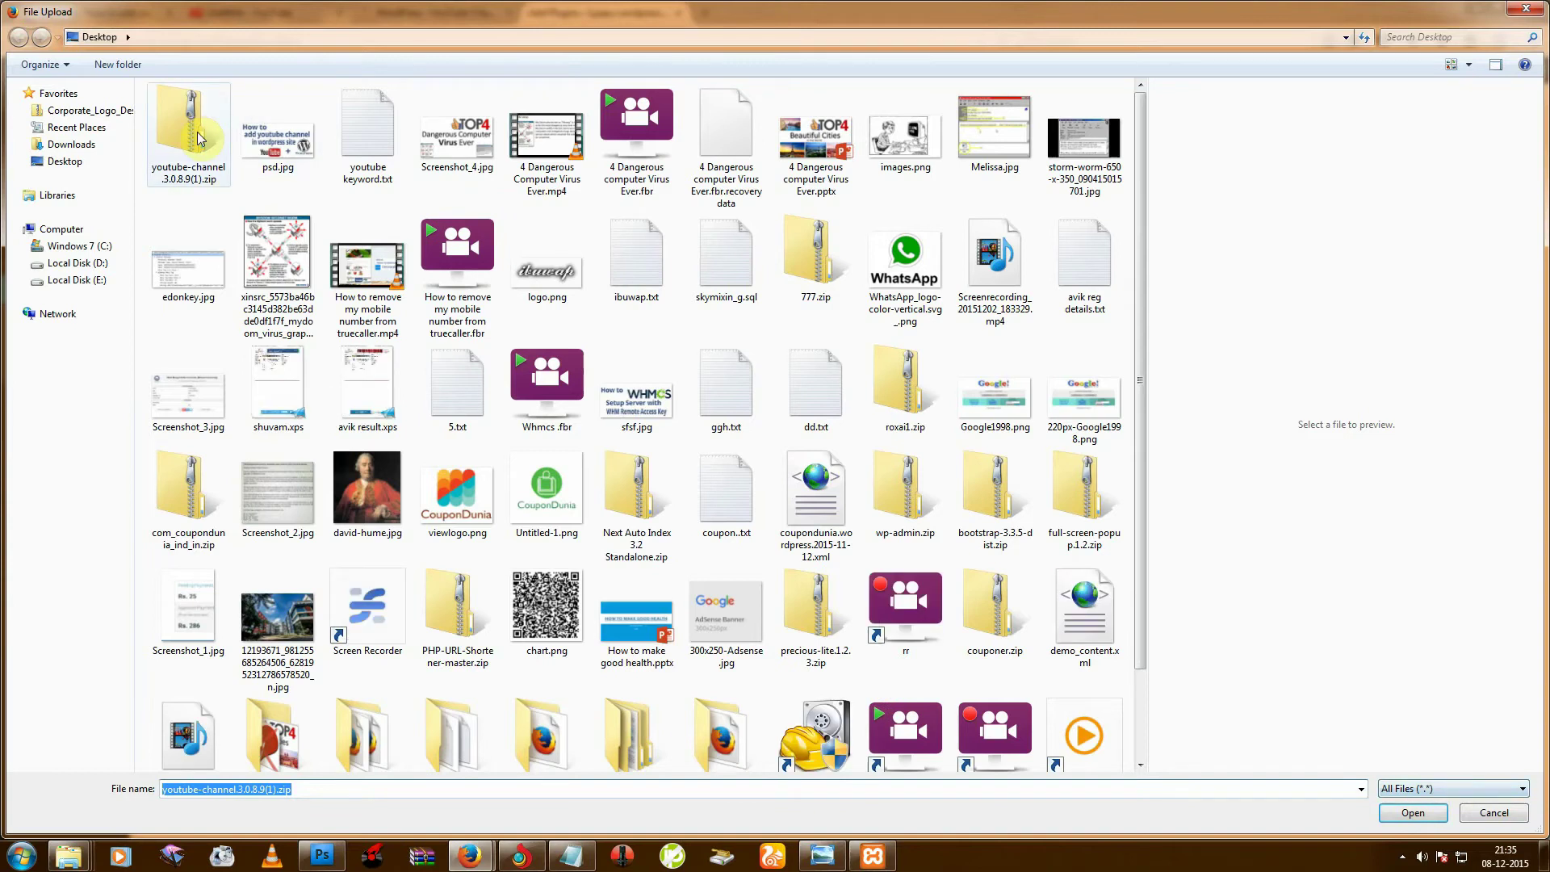
key(Escape)
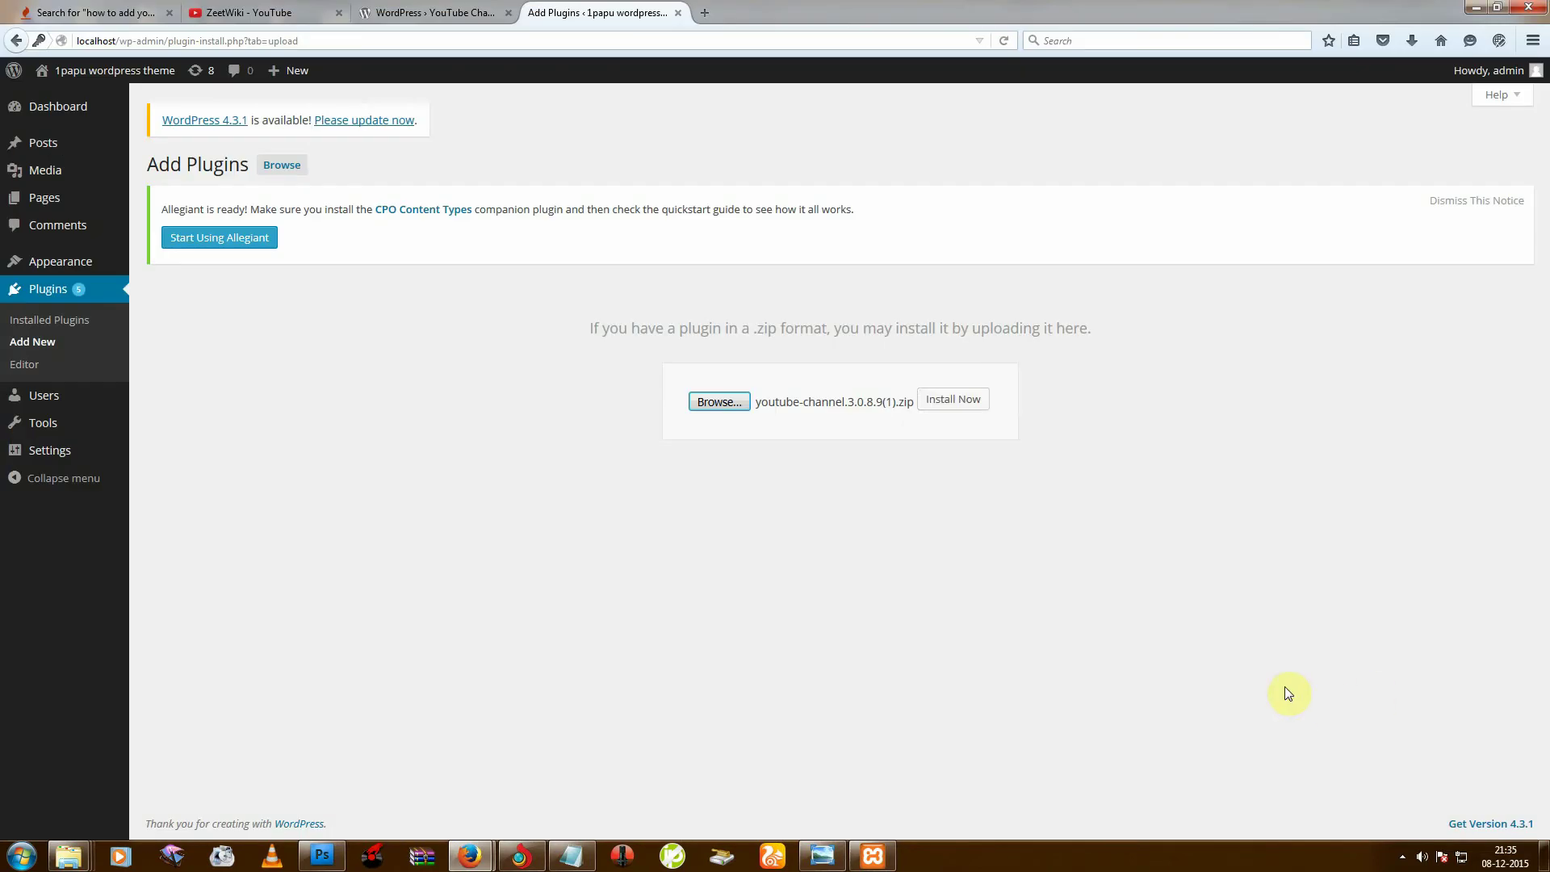
click(953, 399)
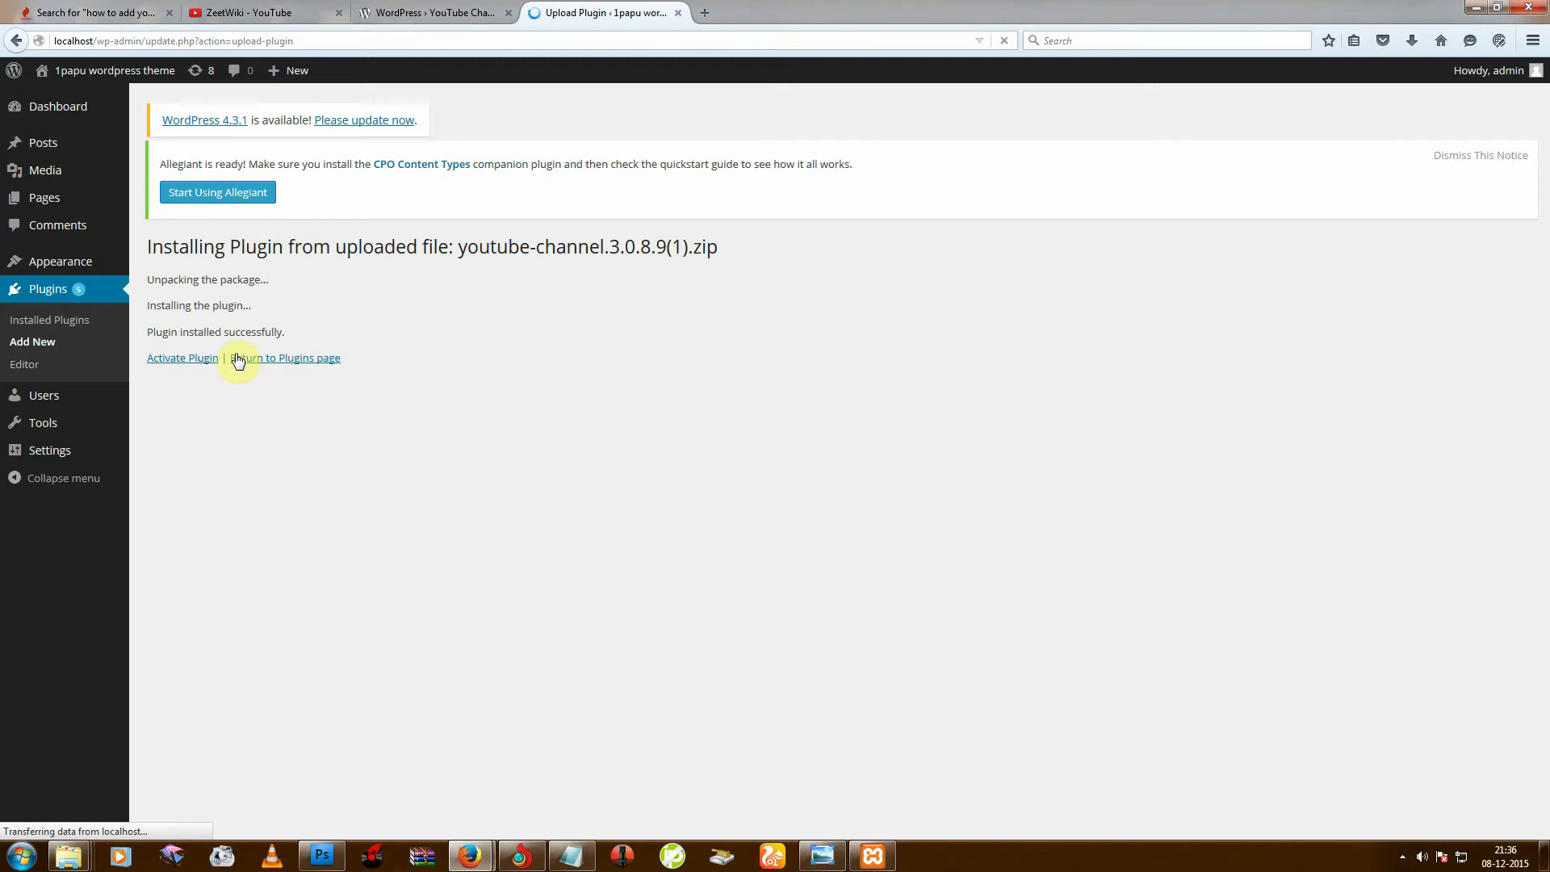
Step: Activate the installed YouTube Channel plugin
click(168, 360)
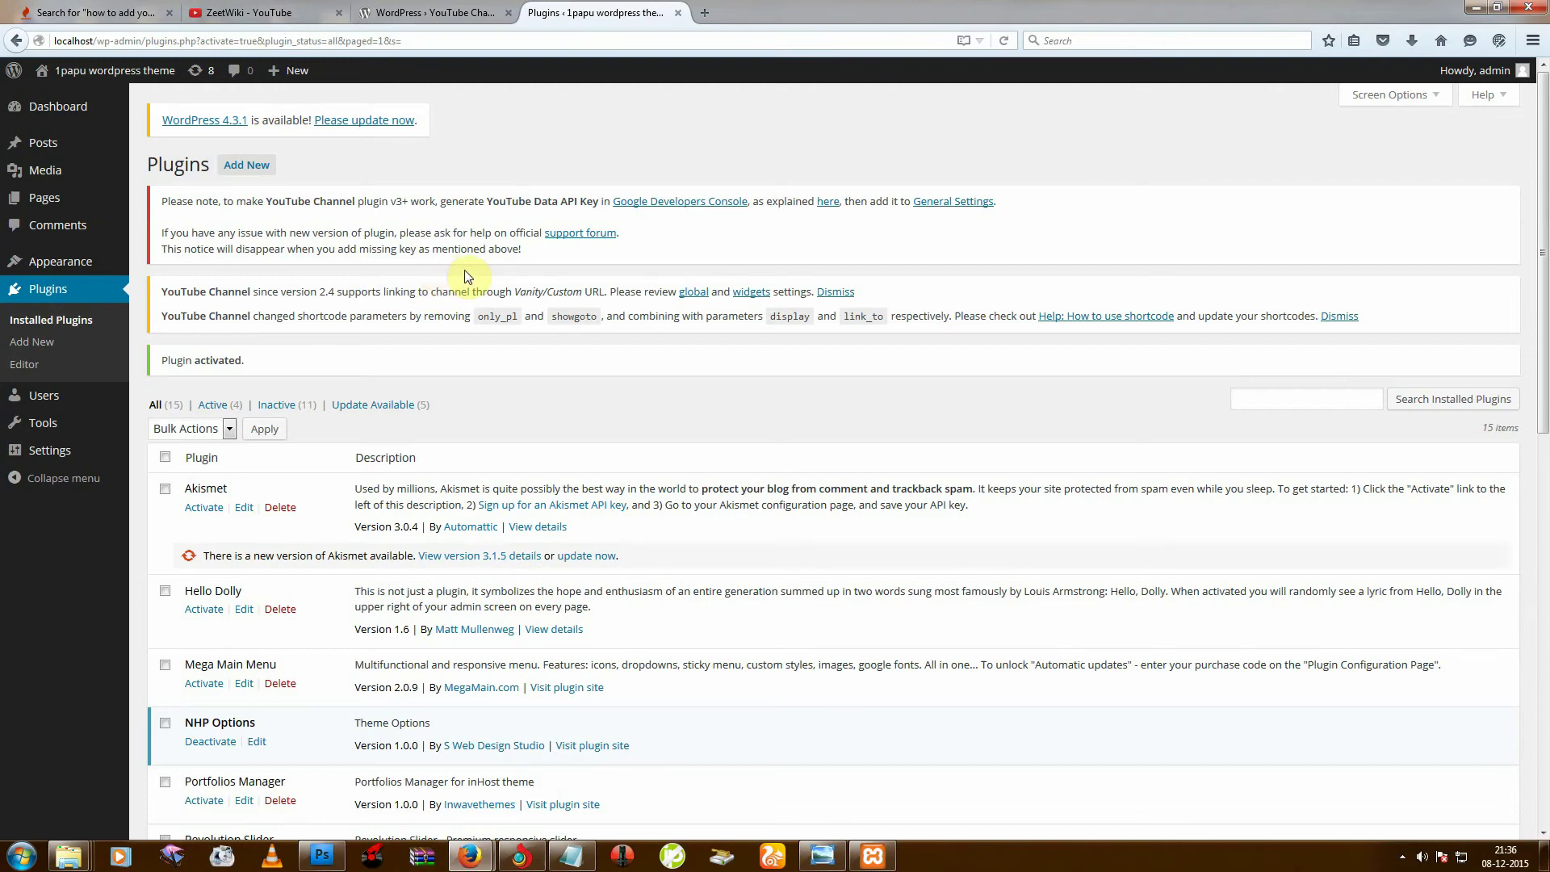
mouse_move(113, 266)
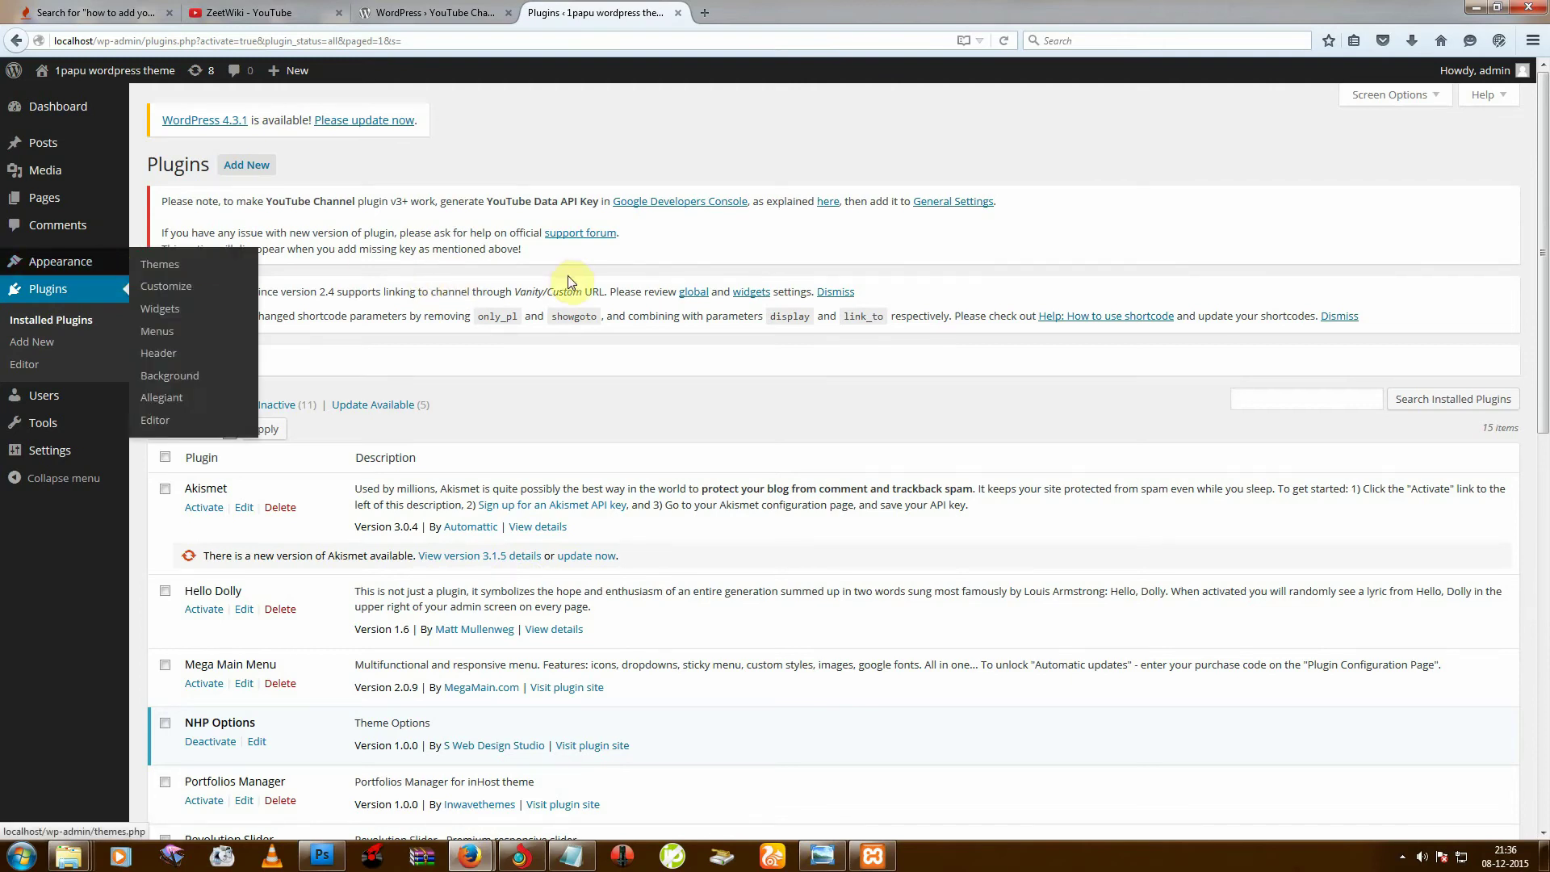
Step: Open Settings > YouTube Channel, General tab, from the plugin's 'global' notice link
click(692, 295)
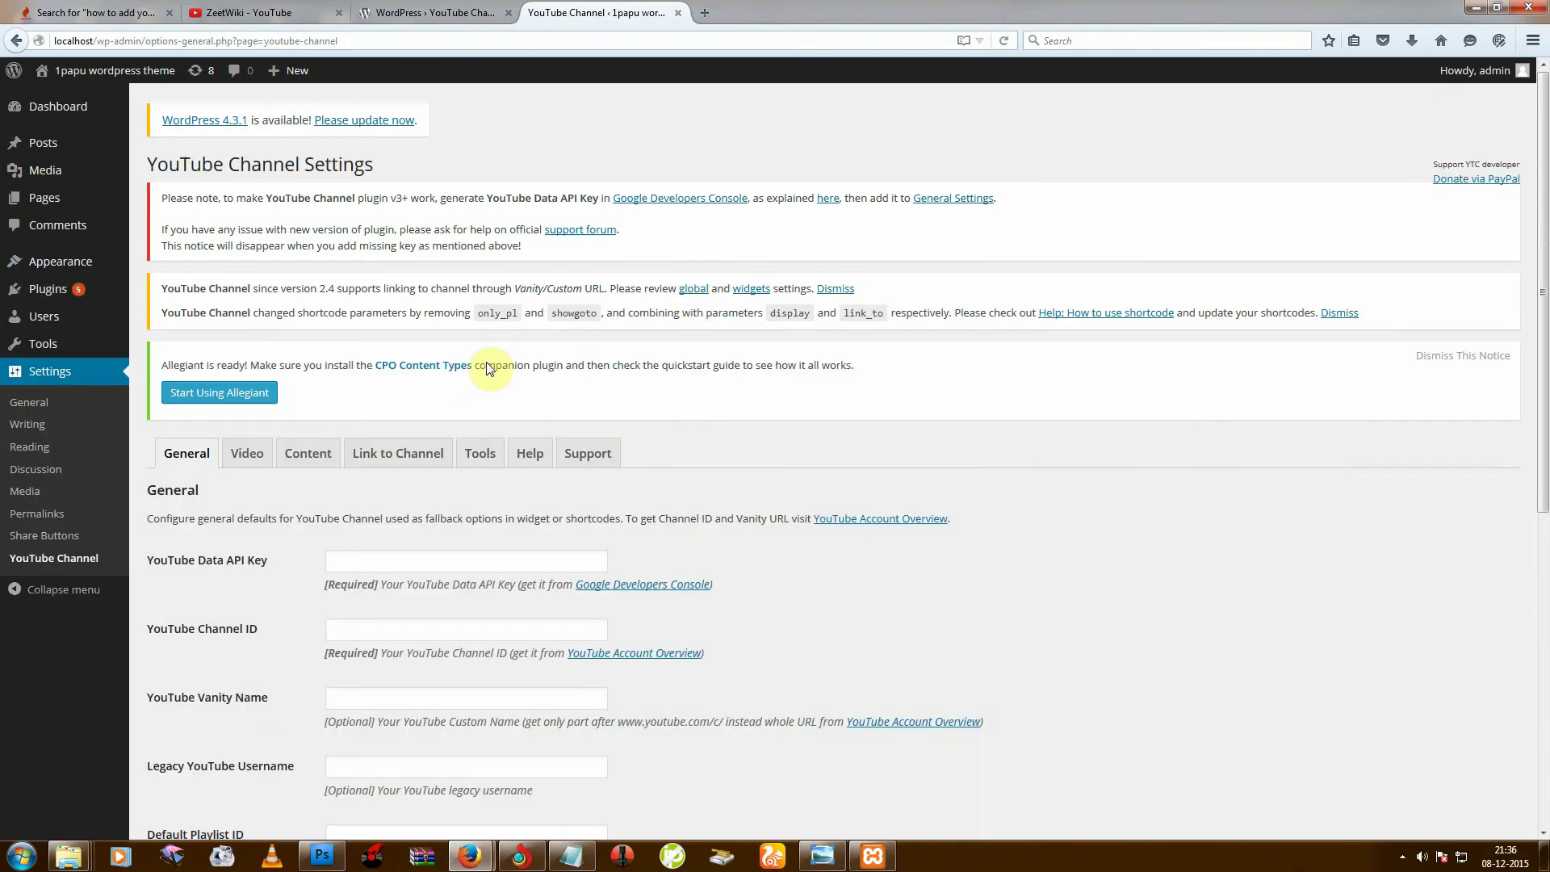
scroll(307, 549, down, 4)
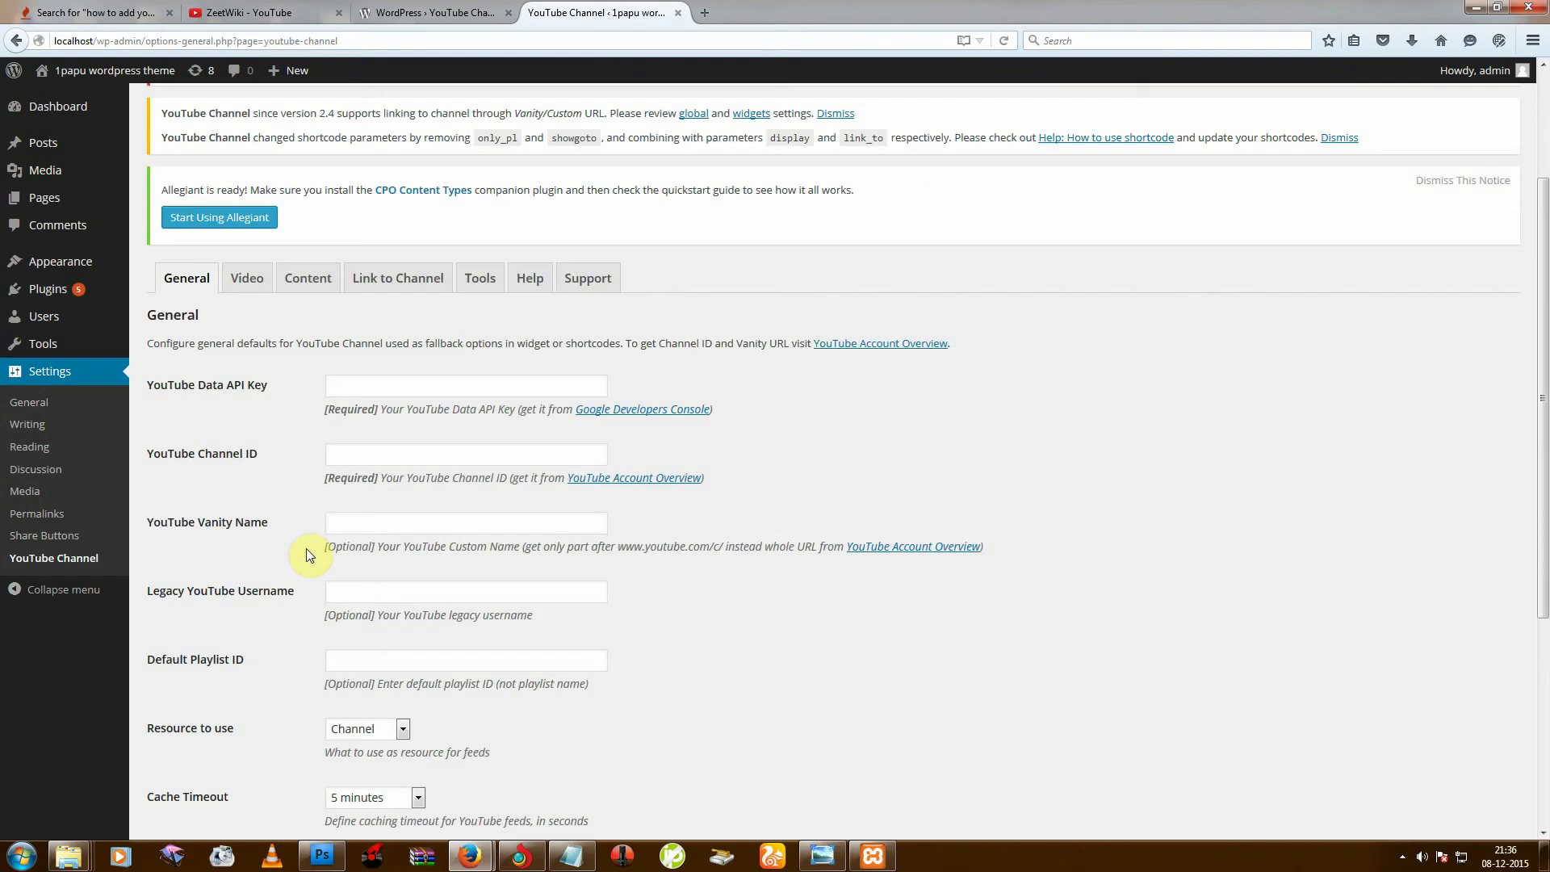
scroll(402, 618, up, 4)
scroll(488, 631, down, 5)
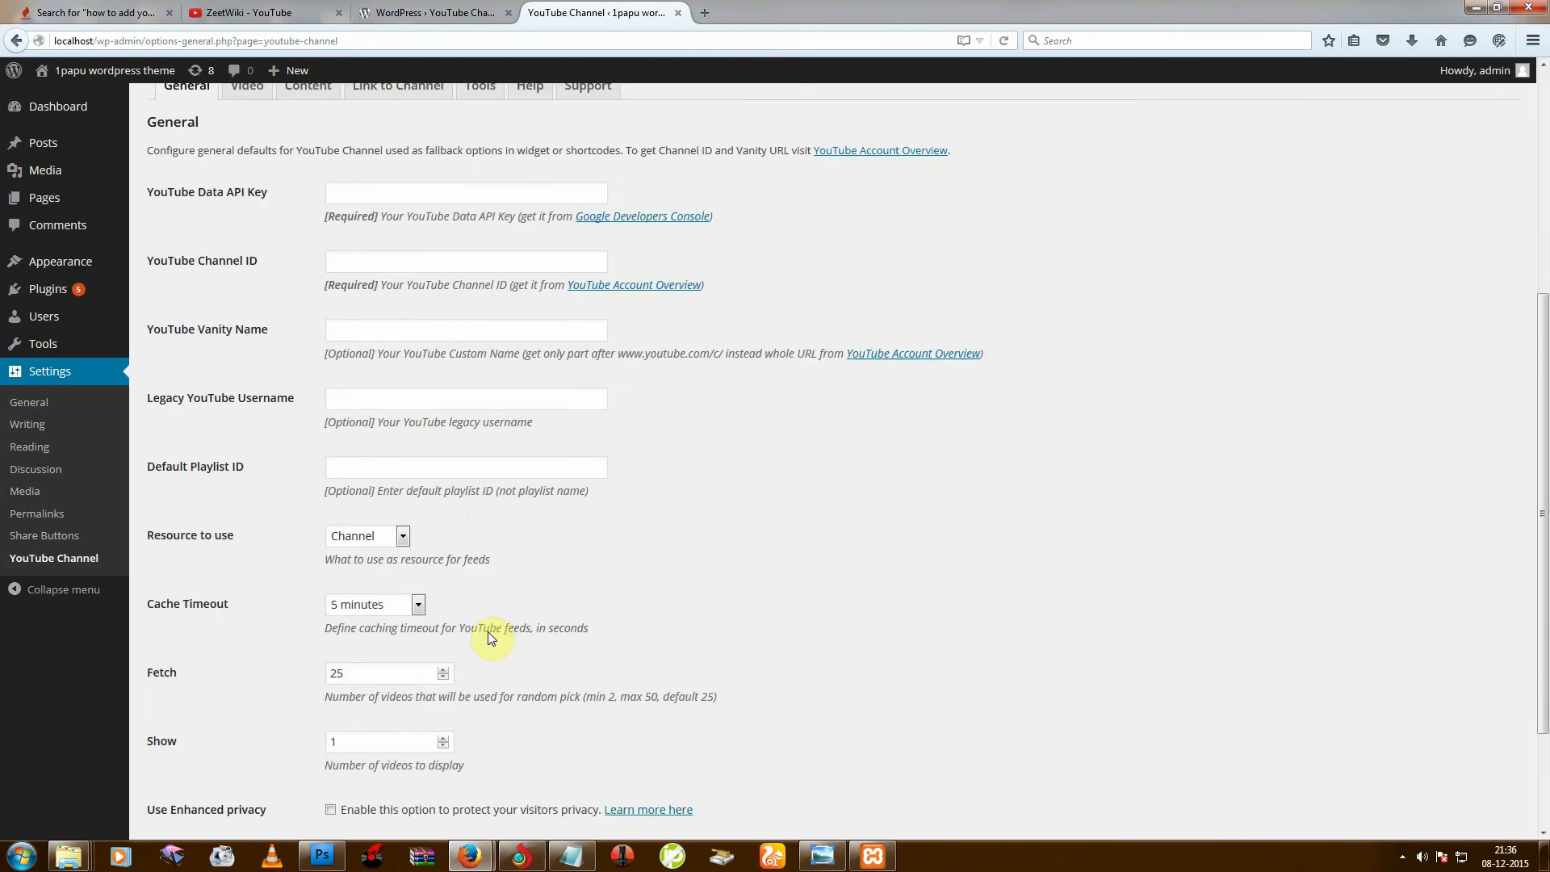
scroll(501, 641, up, 3)
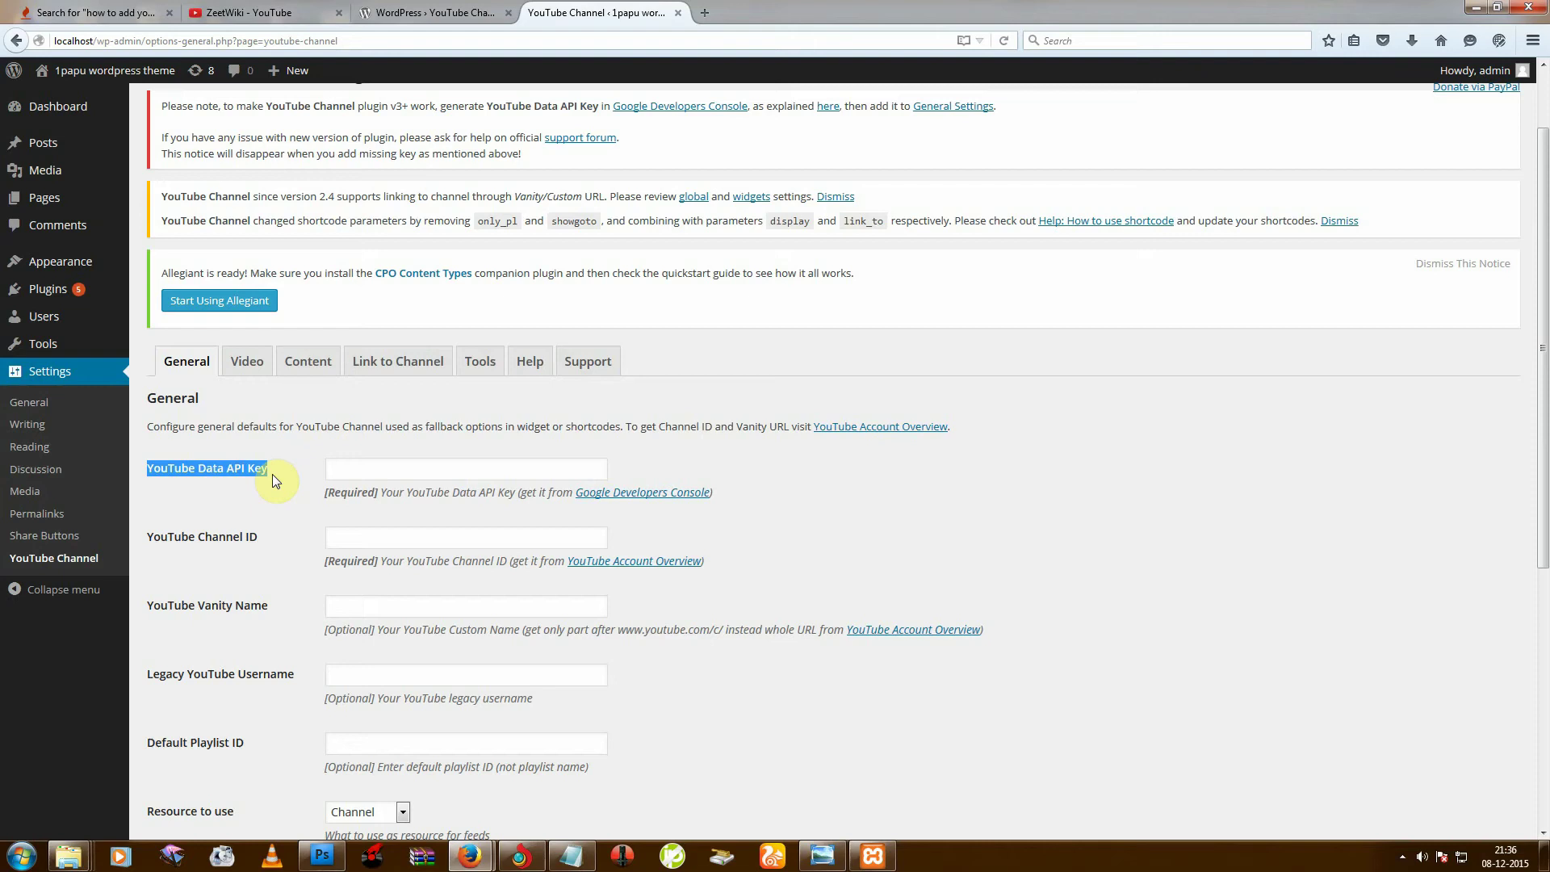
Step: Create a Google Developers Console project named 'text 154'
click(655, 502)
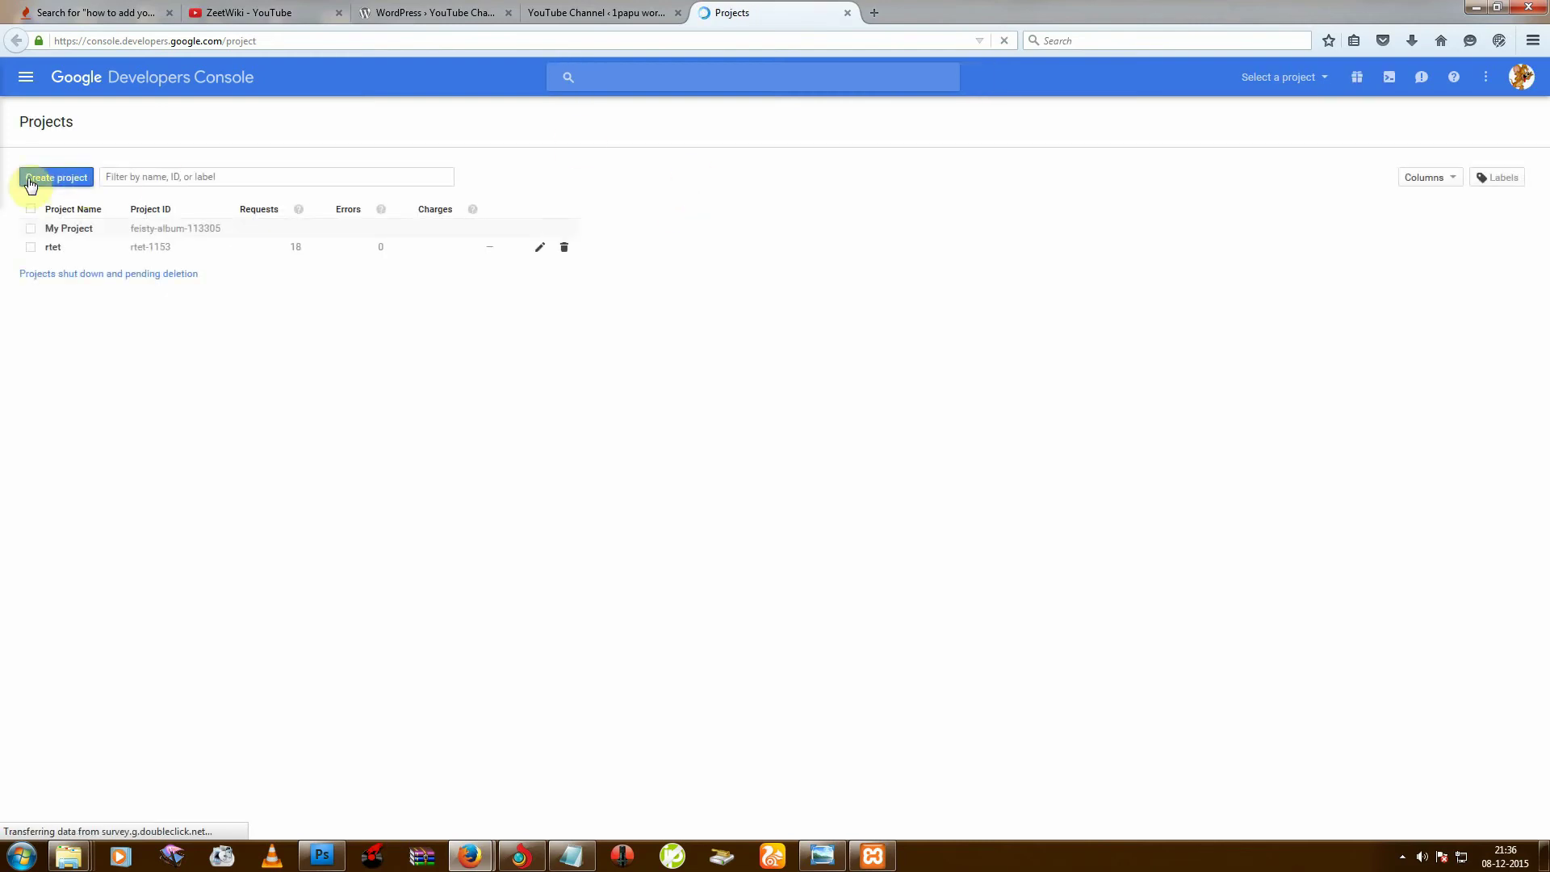
click(42, 185)
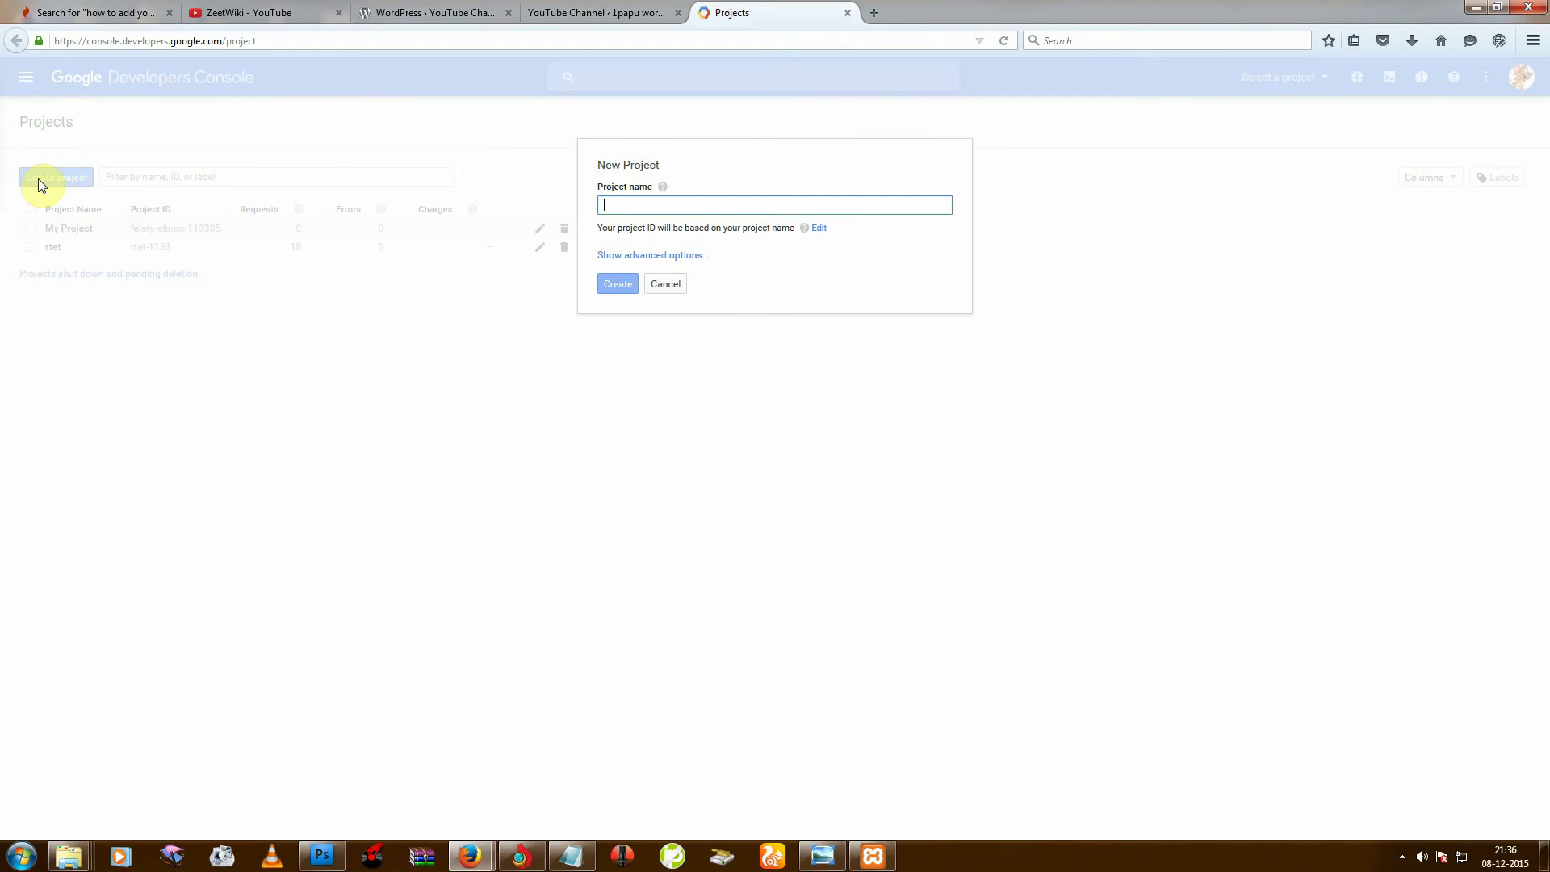
click(644, 202)
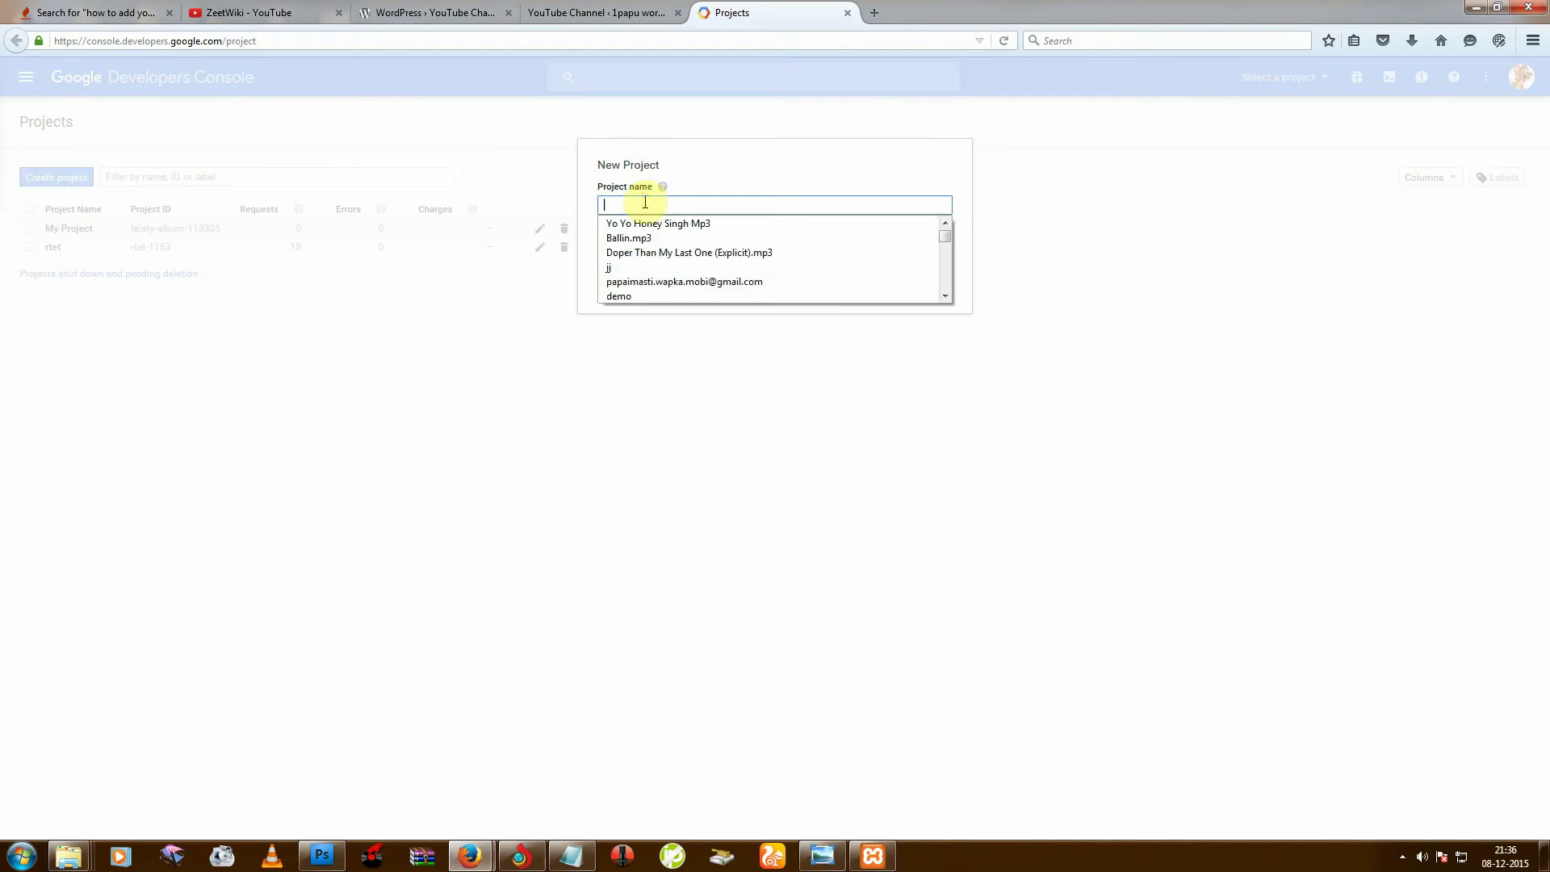
text(text)
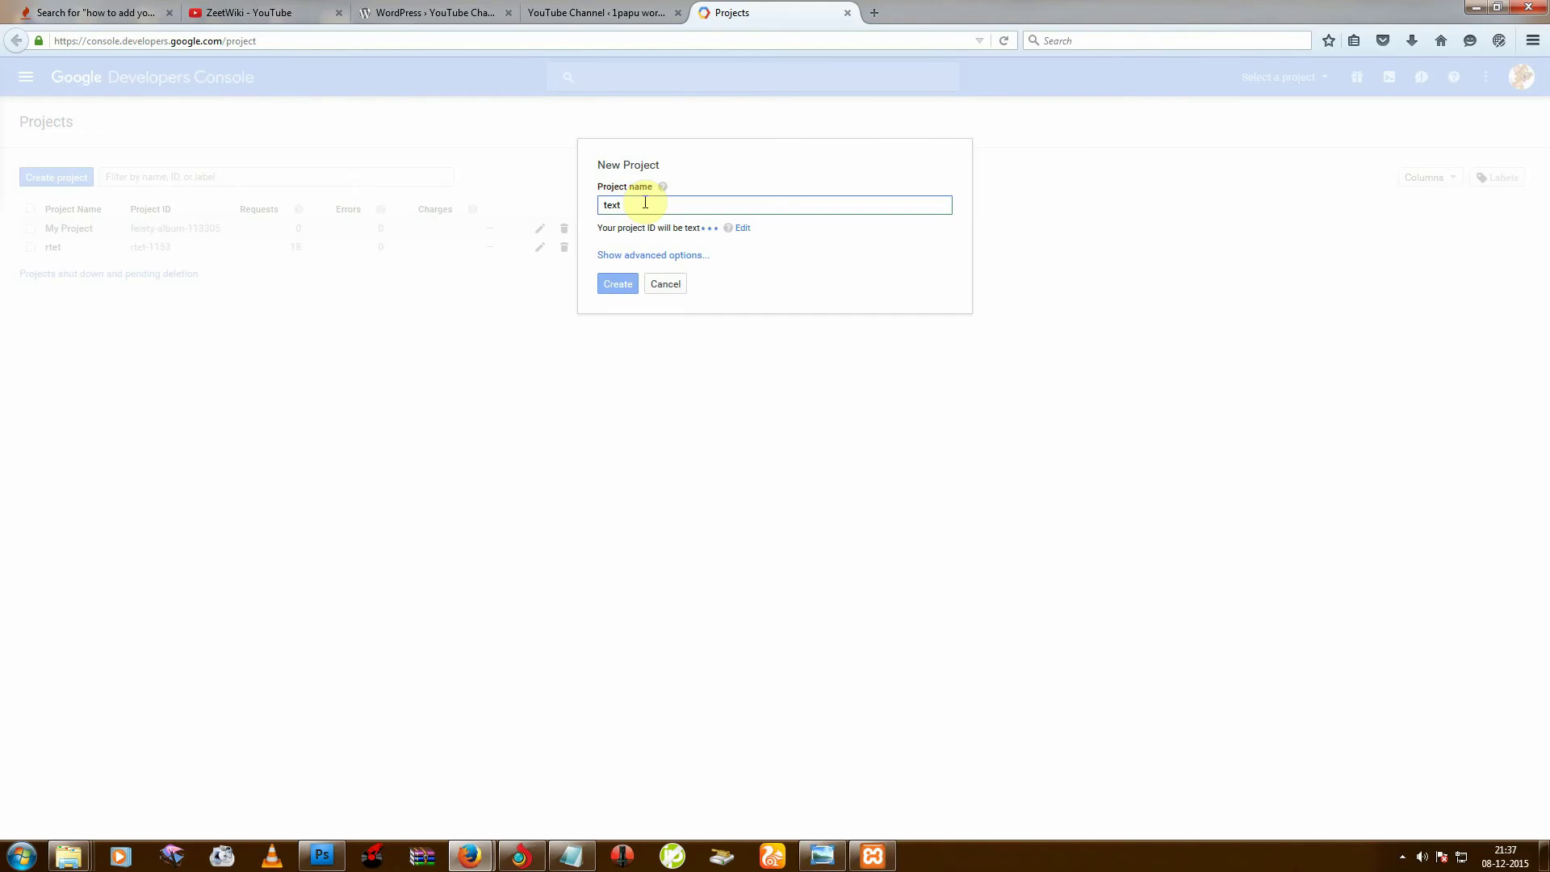
text( 1)
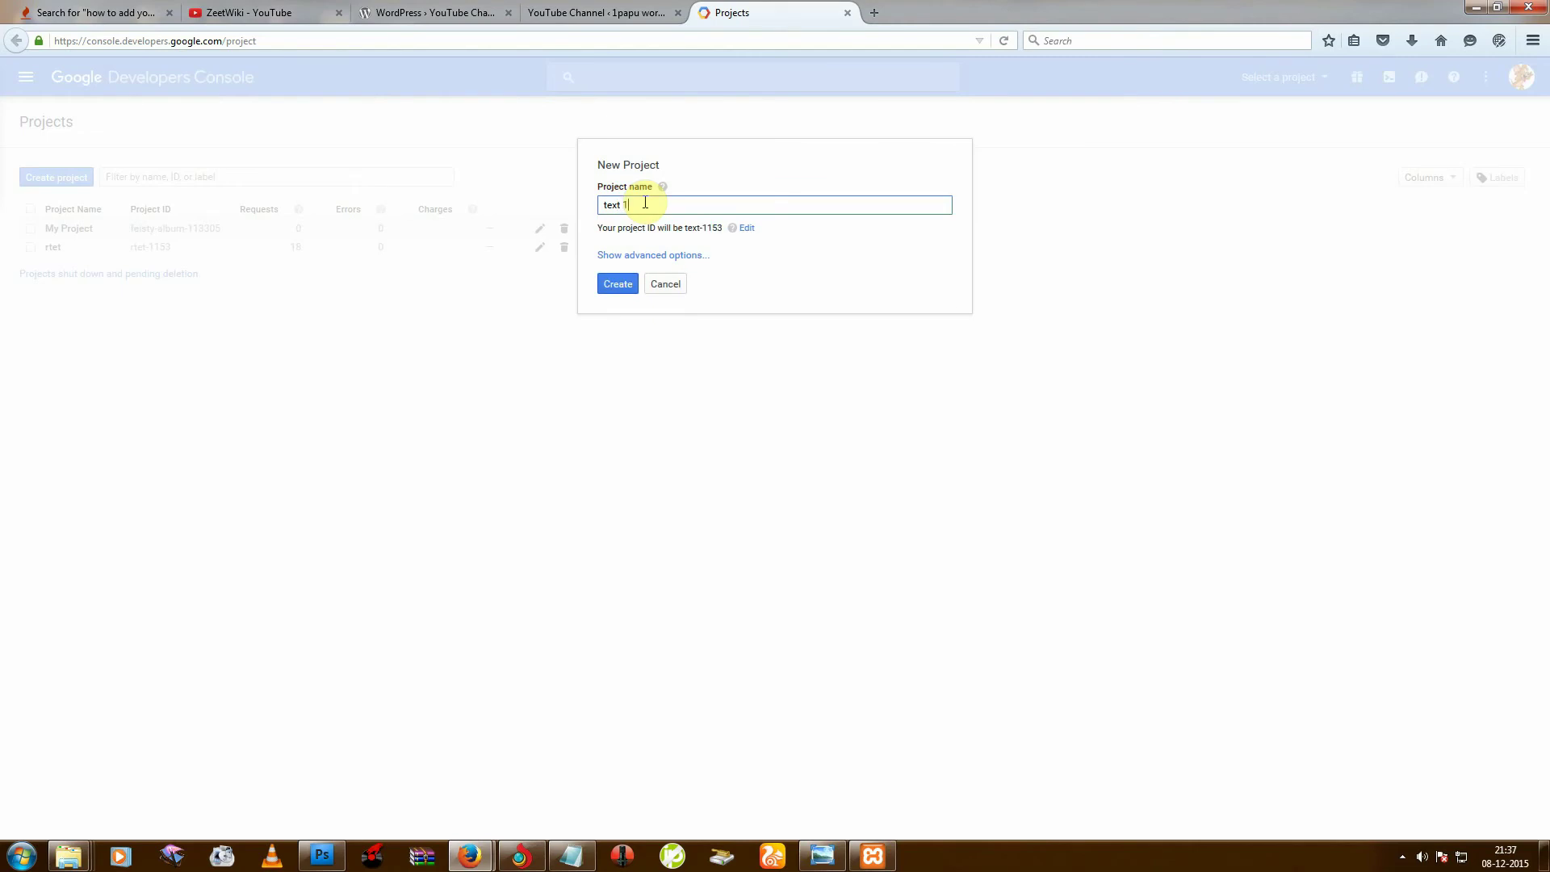
text(54)
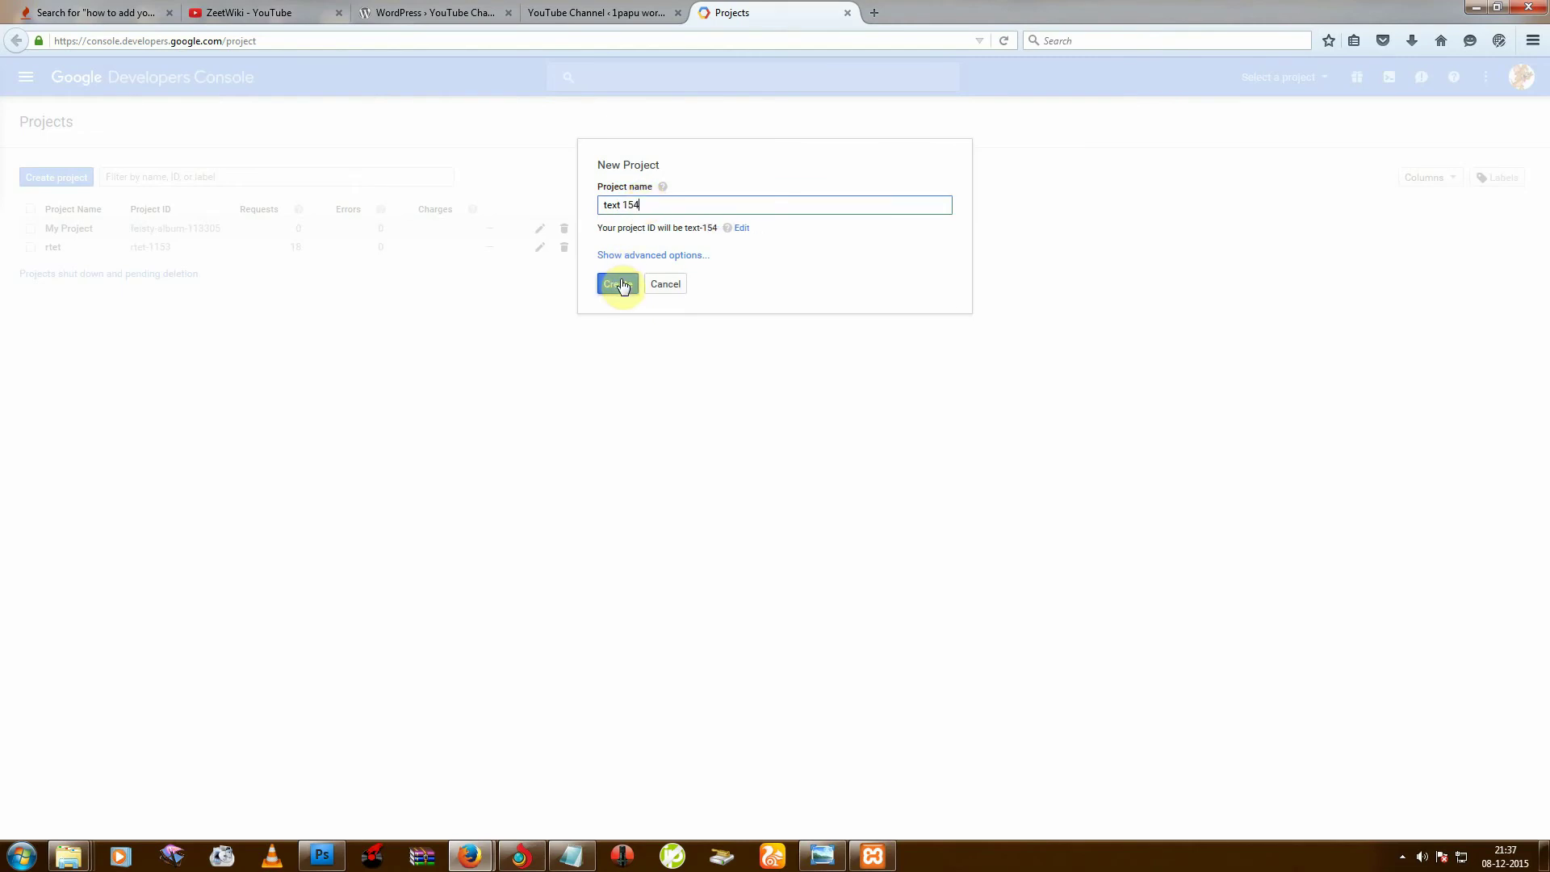
click(626, 285)
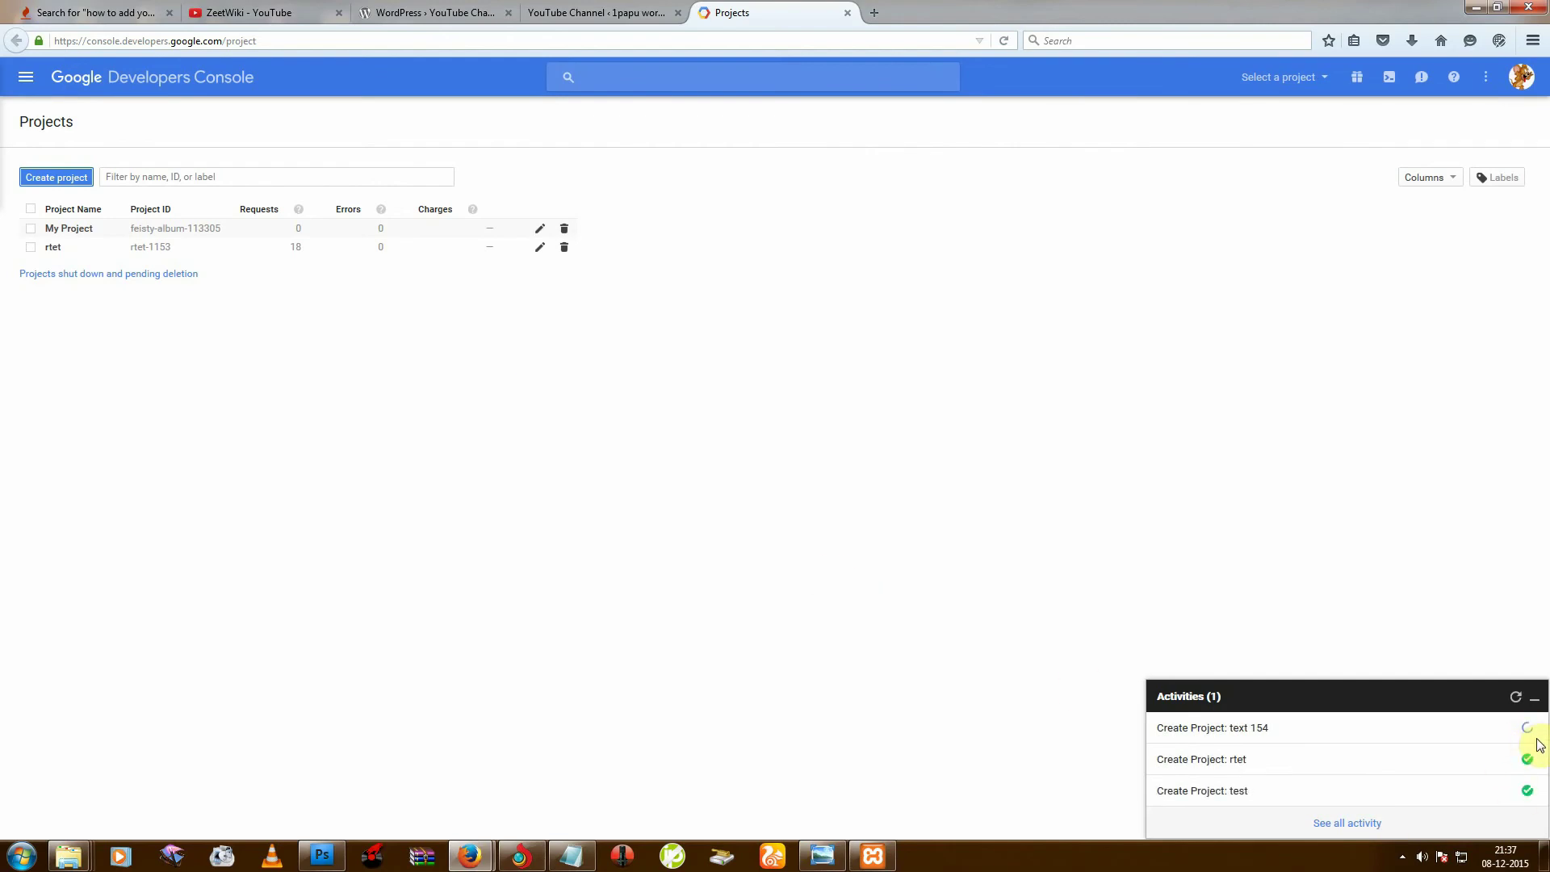
Step: Enable YouTube Data API v3 from the API Library for the text 154 project
mouse_move(1528, 737)
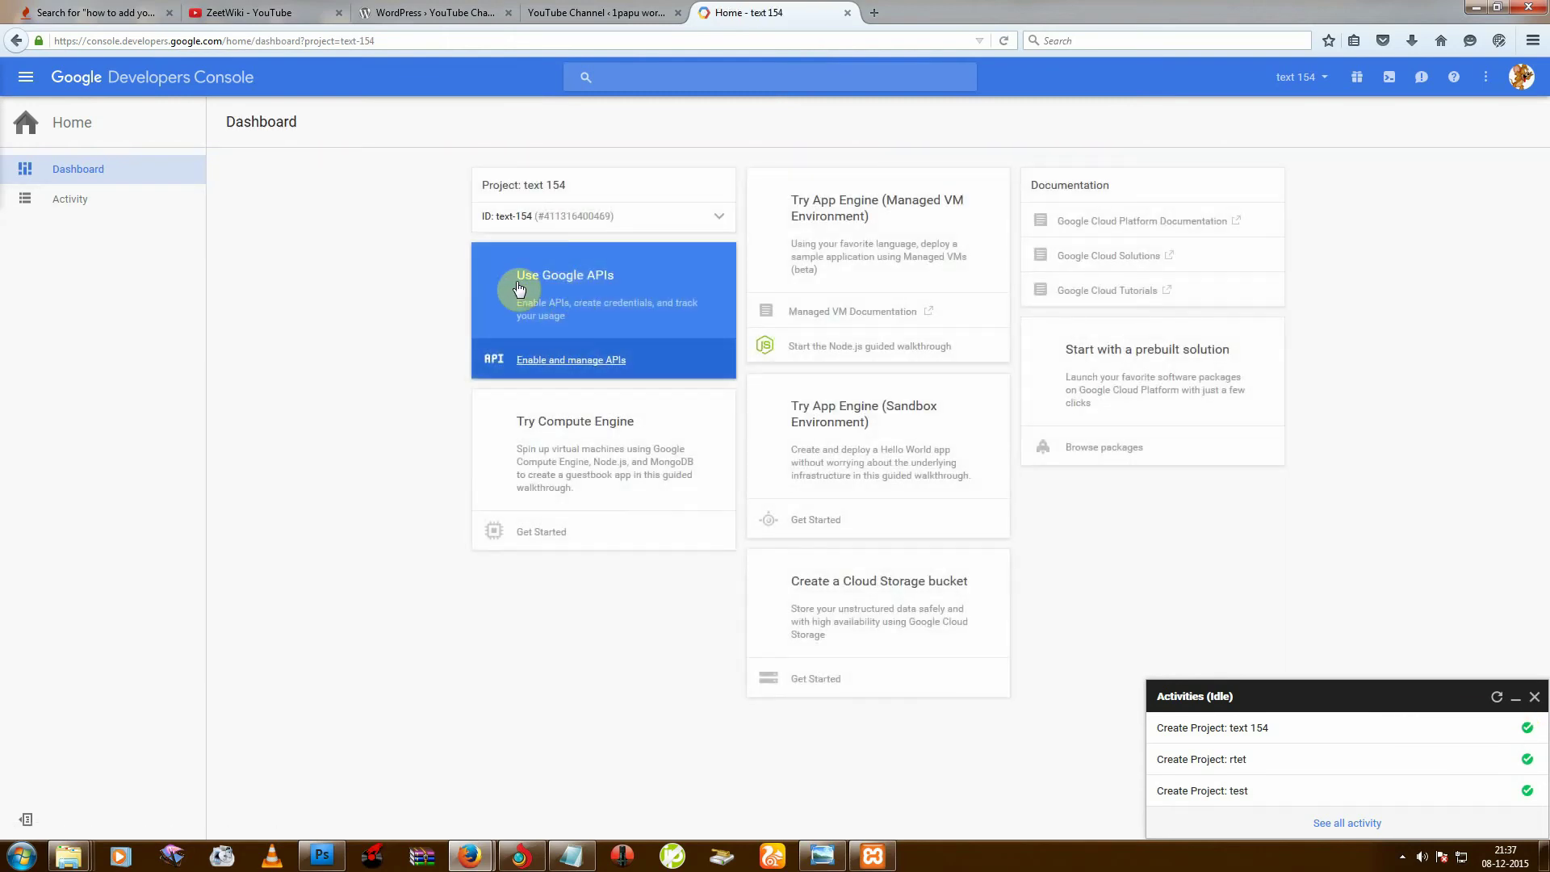
click(593, 279)
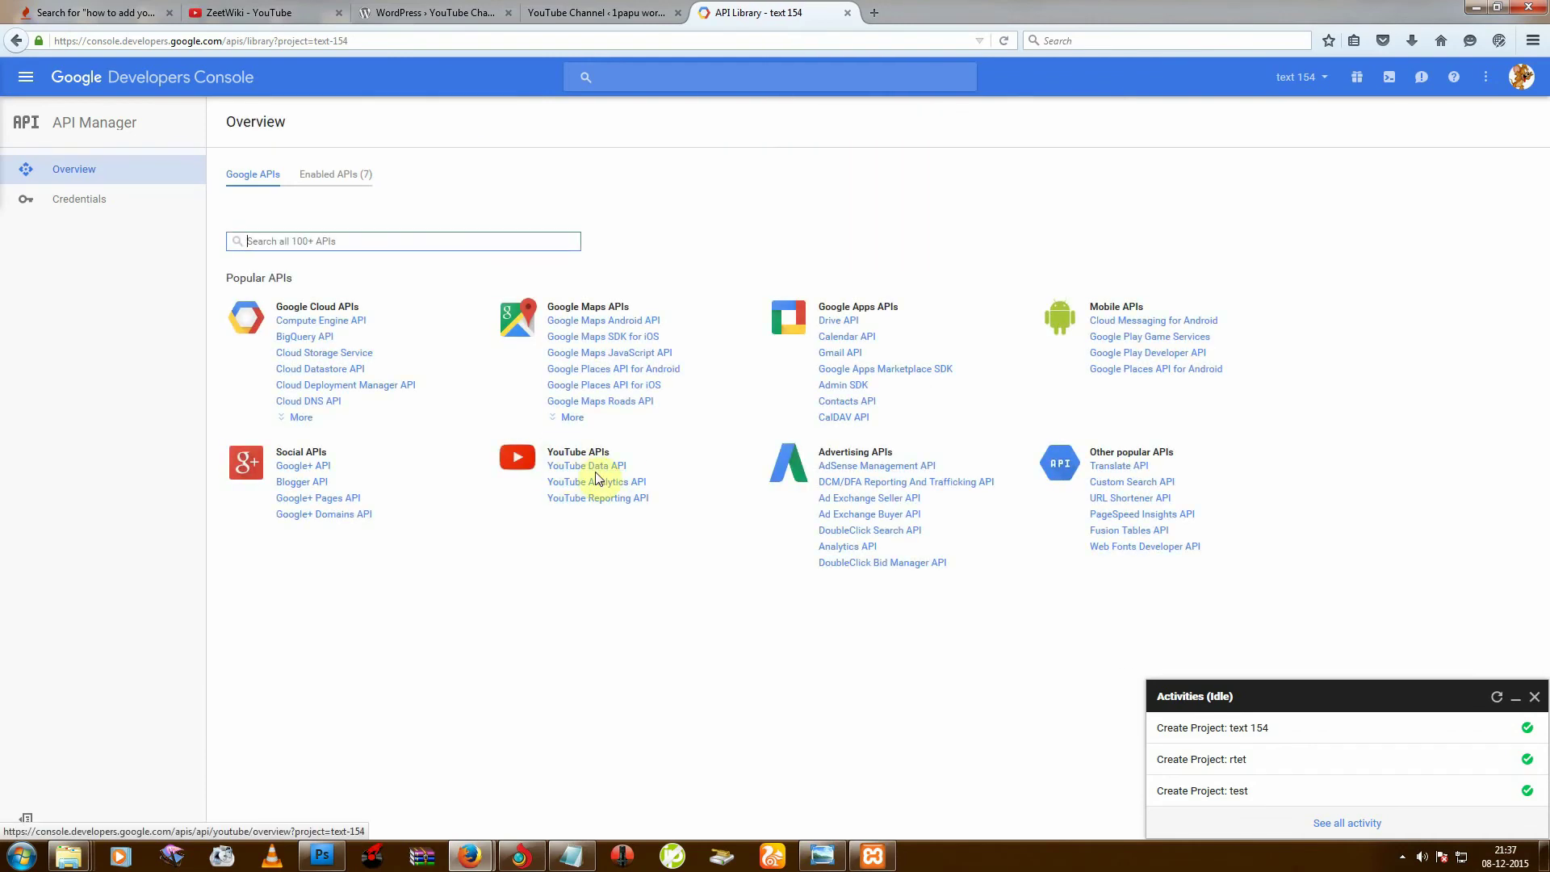
click(610, 467)
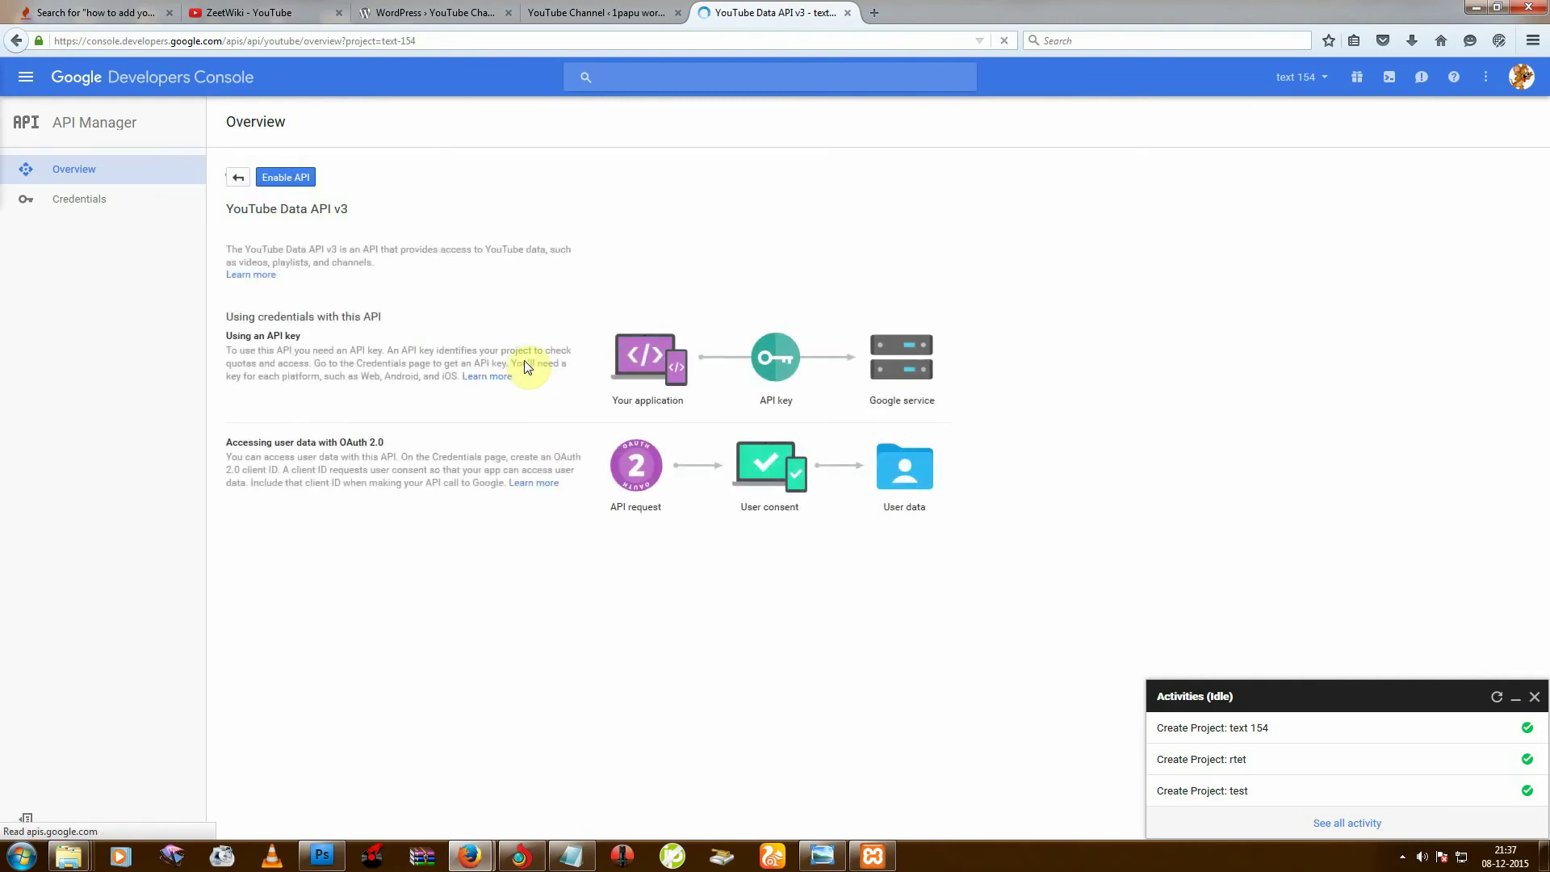
click(277, 177)
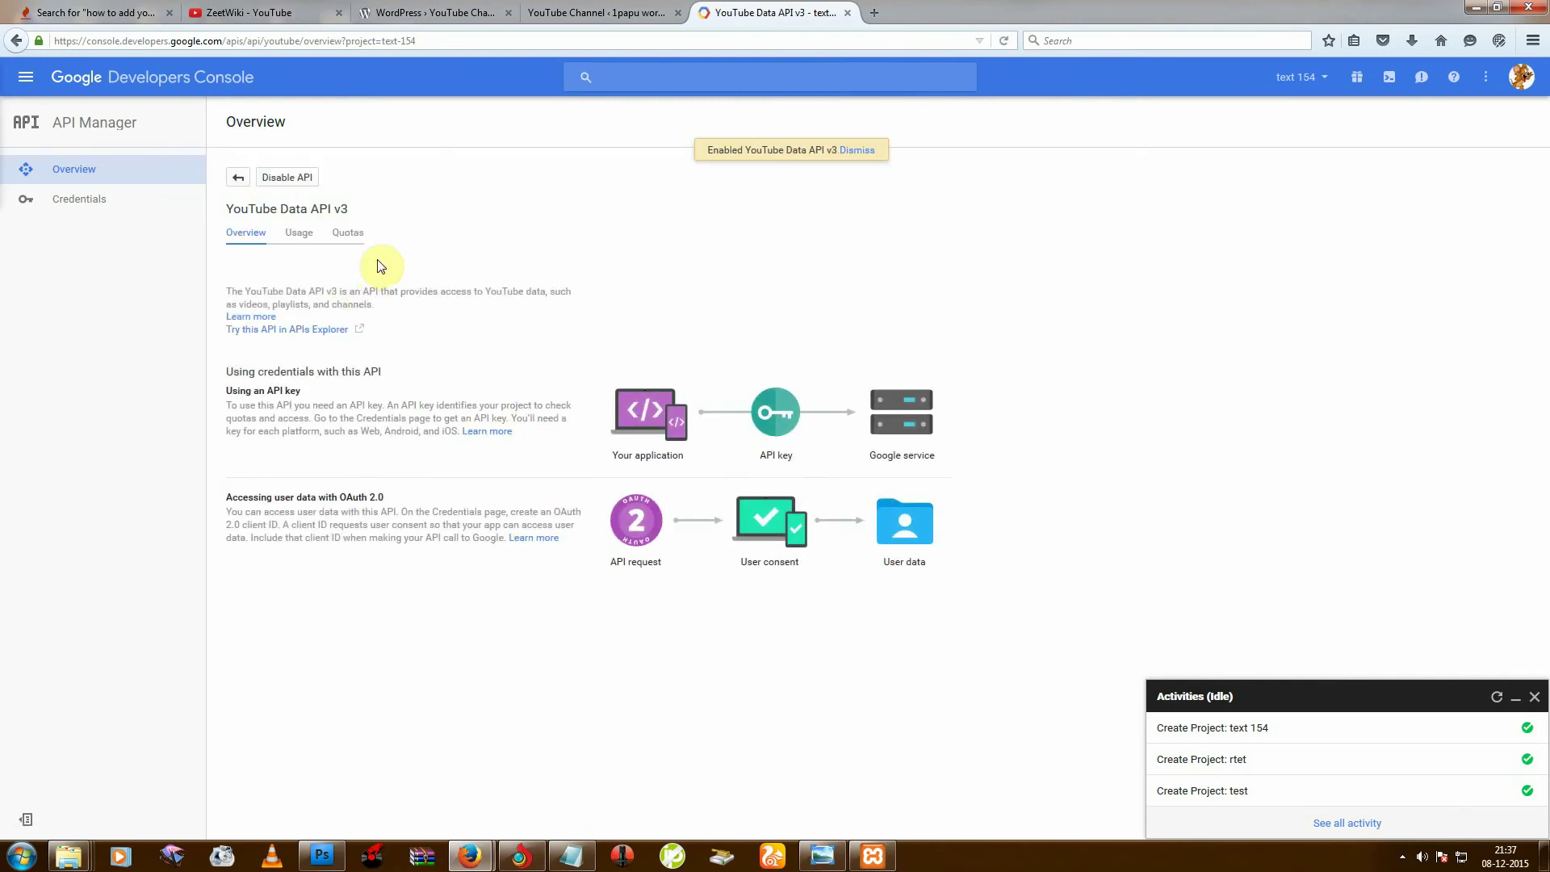
Step: Create a server API key, Server key 1, under the project's Credentials
click(891, 245)
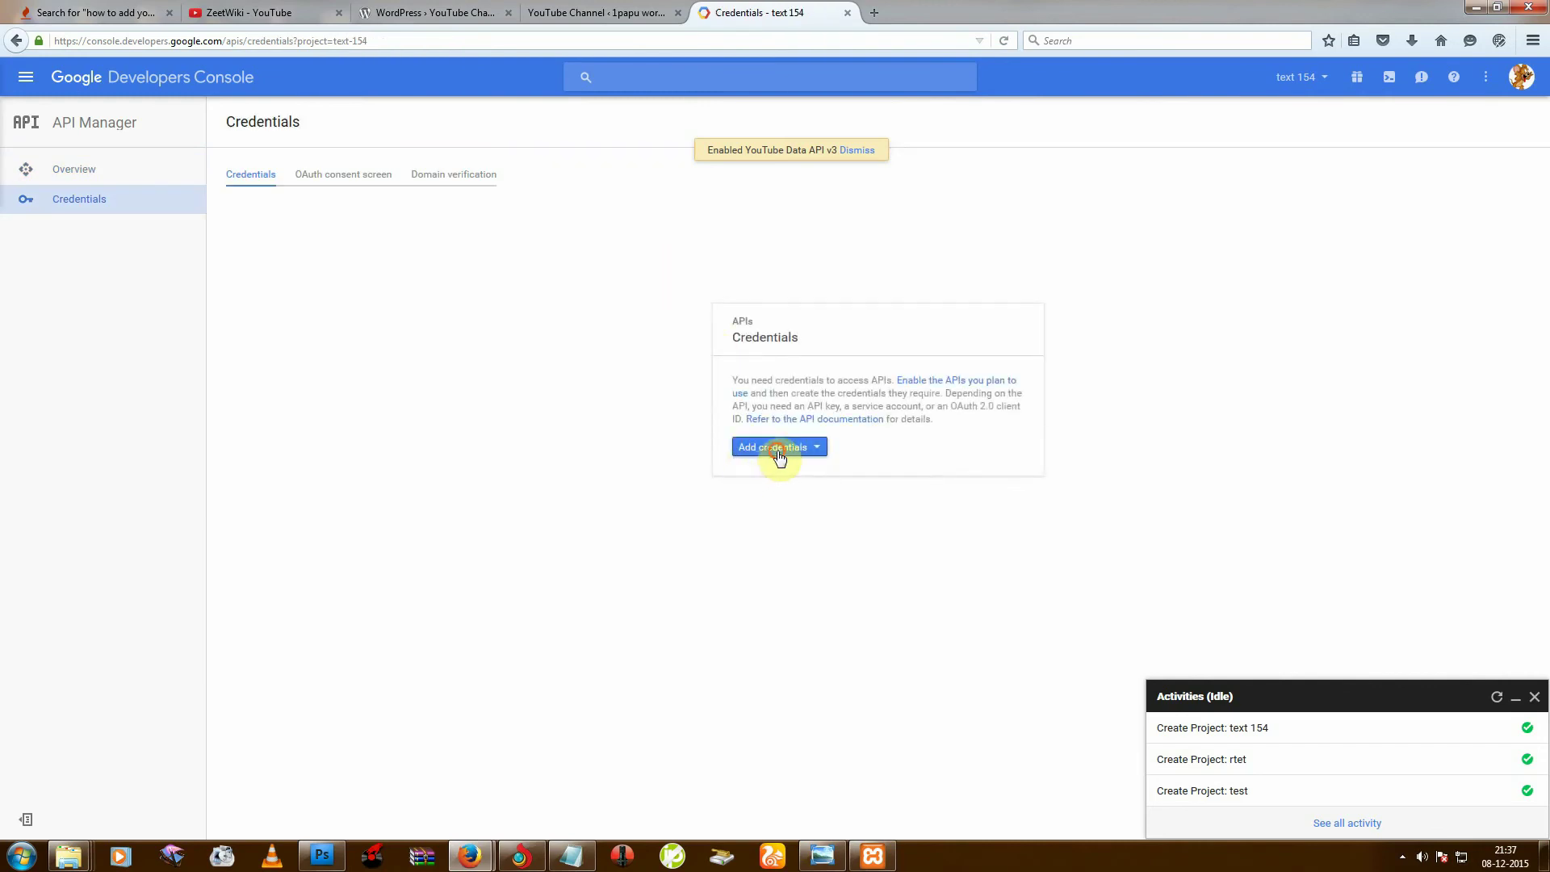
click(776, 449)
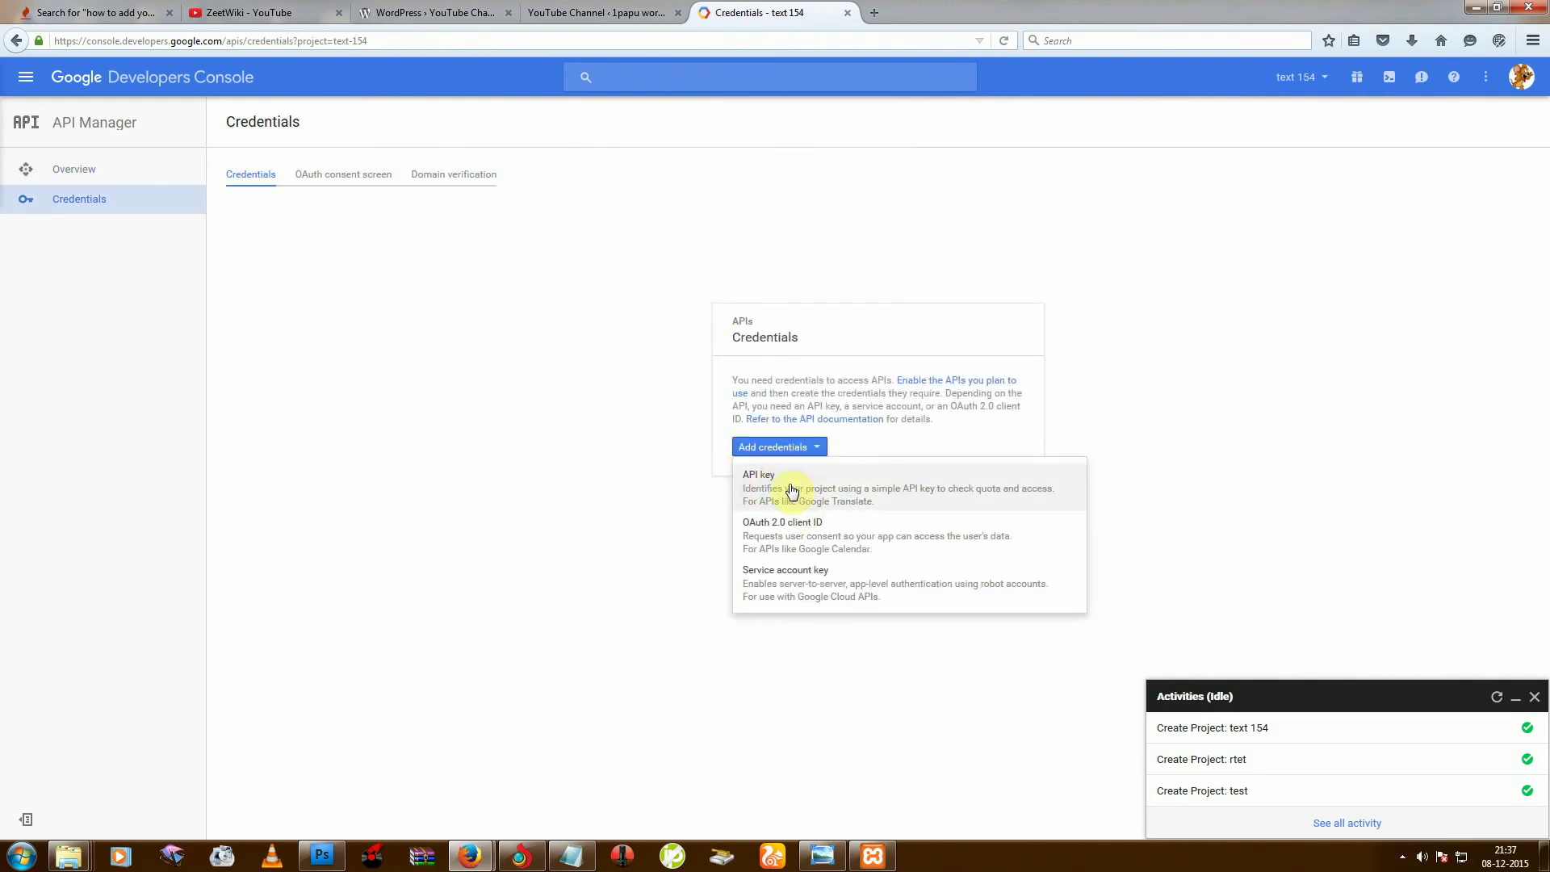
click(788, 483)
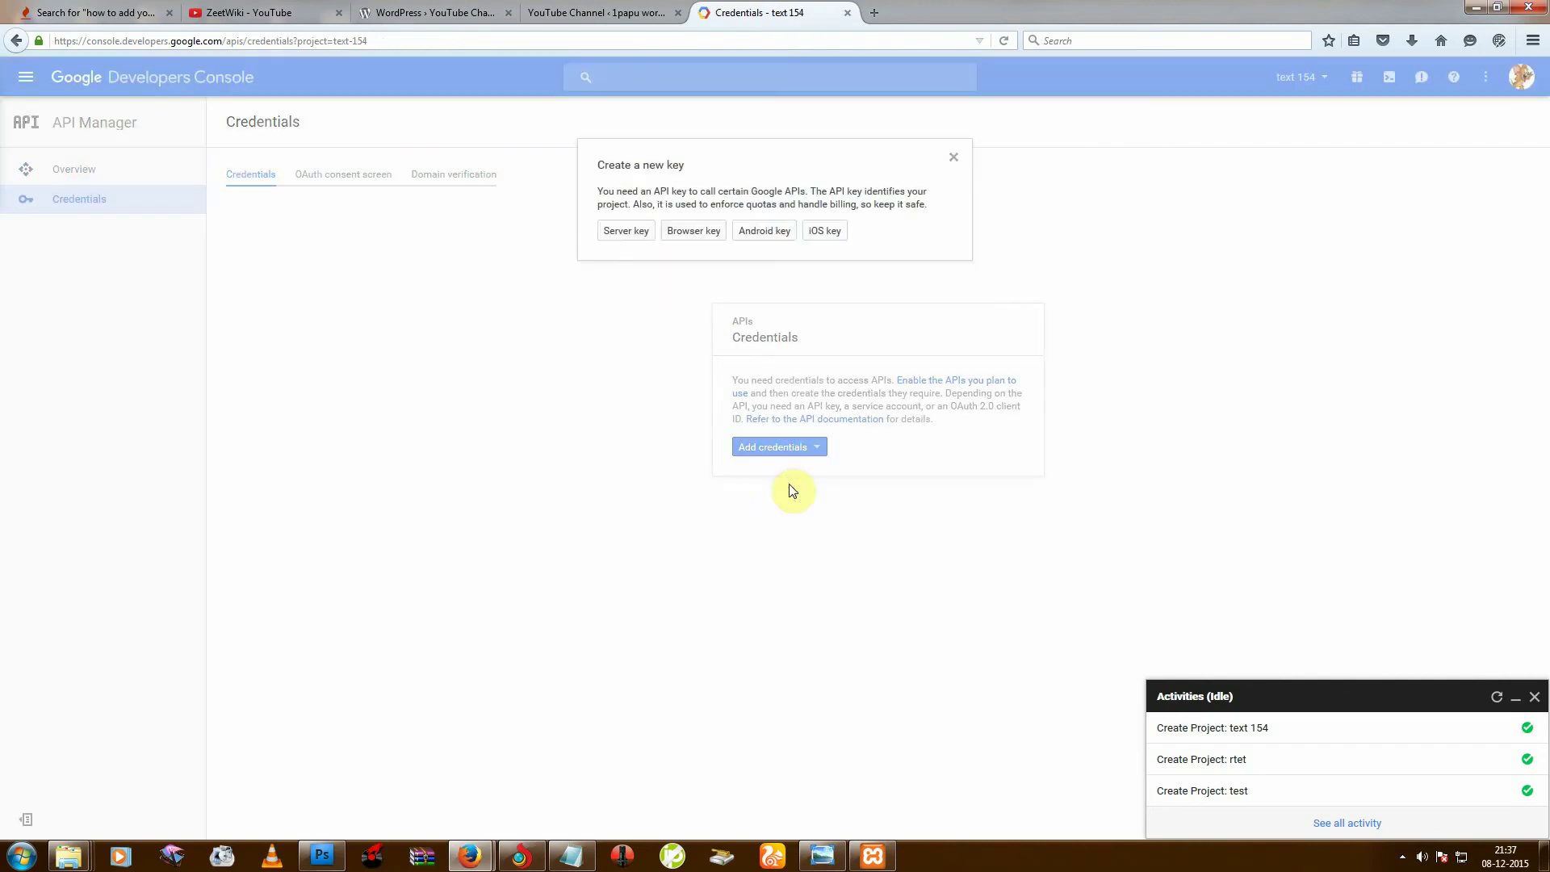
click(622, 235)
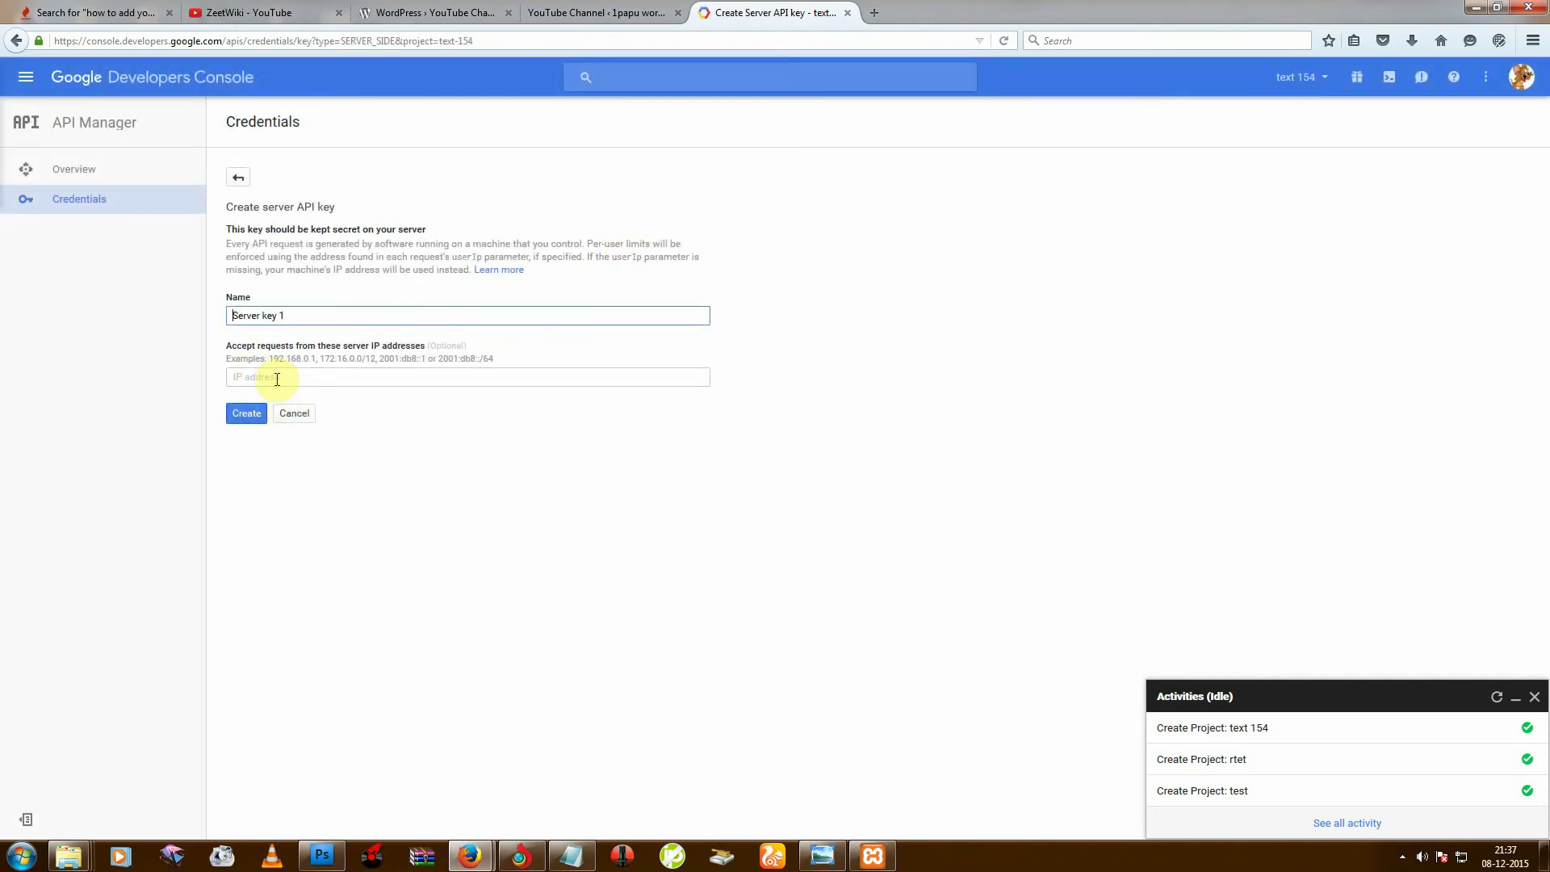
click(277, 378)
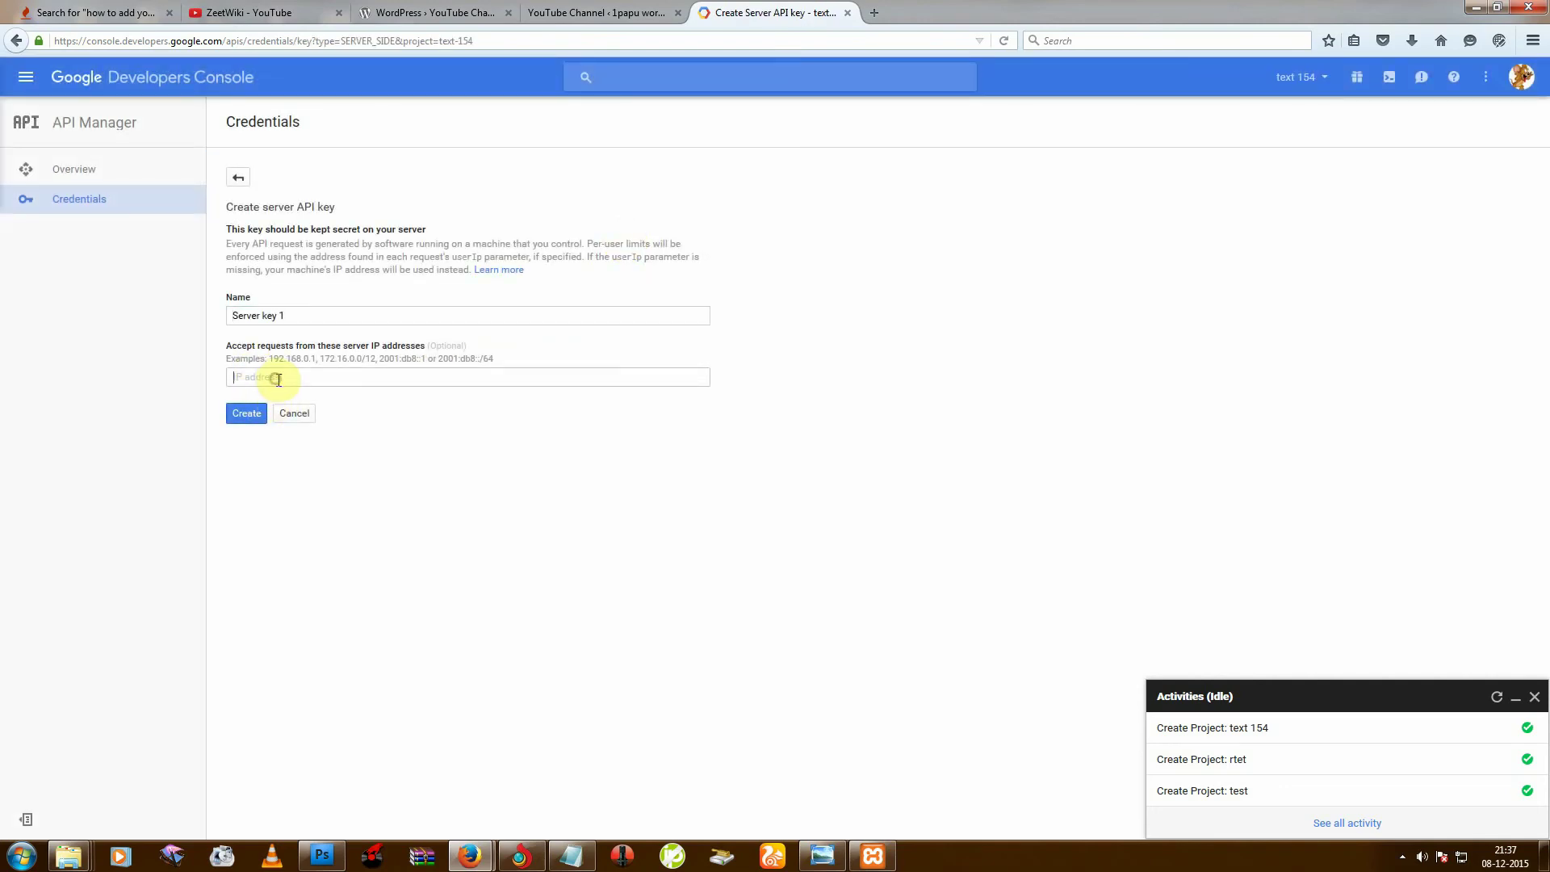
click(248, 414)
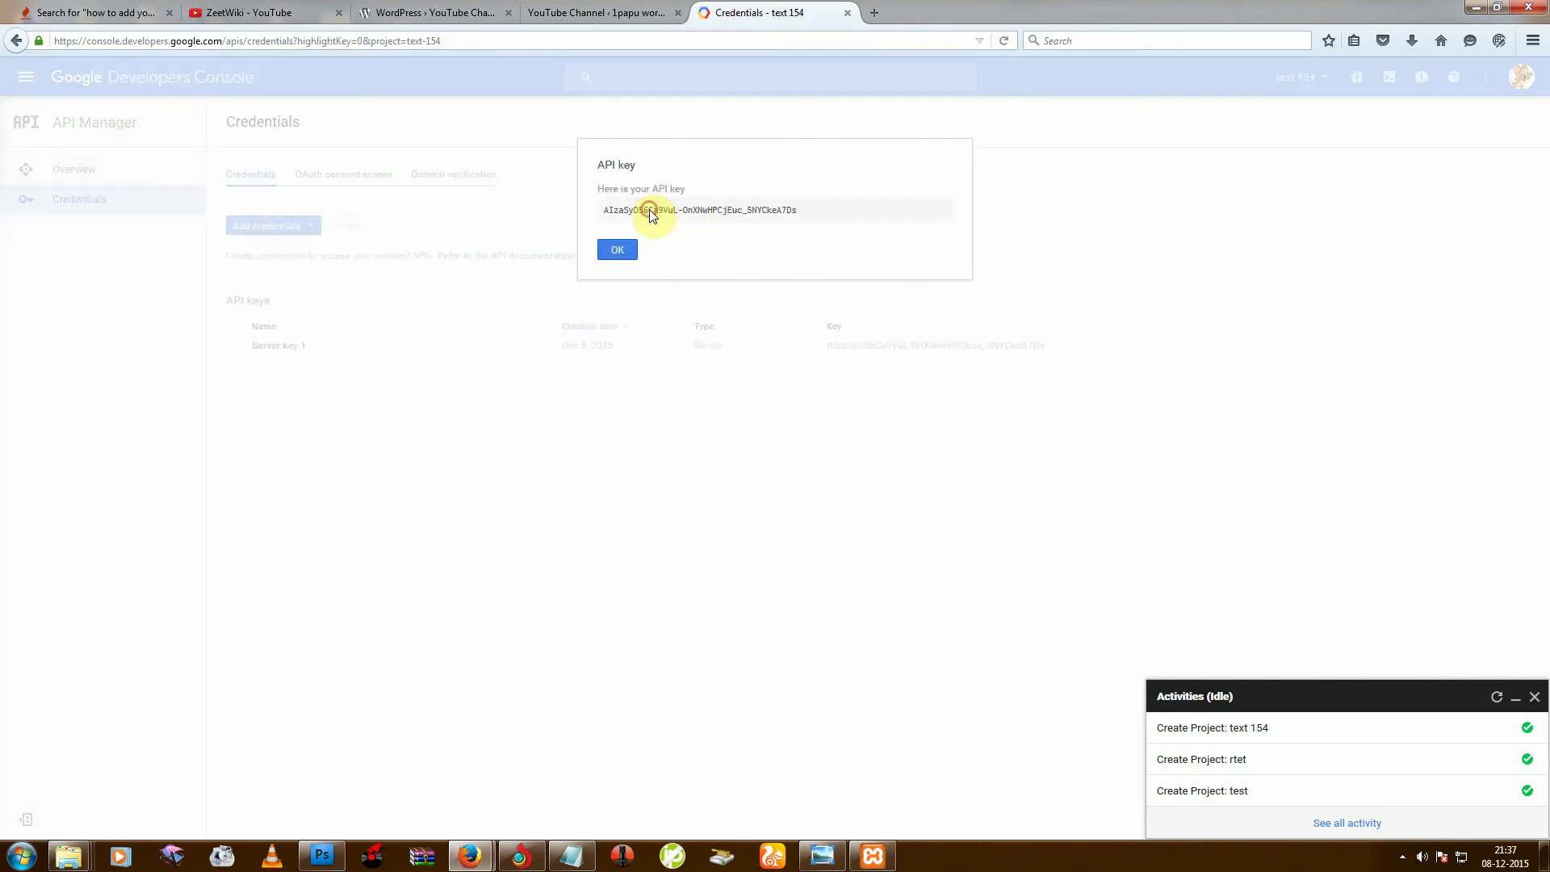
Step: Copy the new server API key from the notice and the credentials list
triple_click(650, 212)
right_click(651, 211)
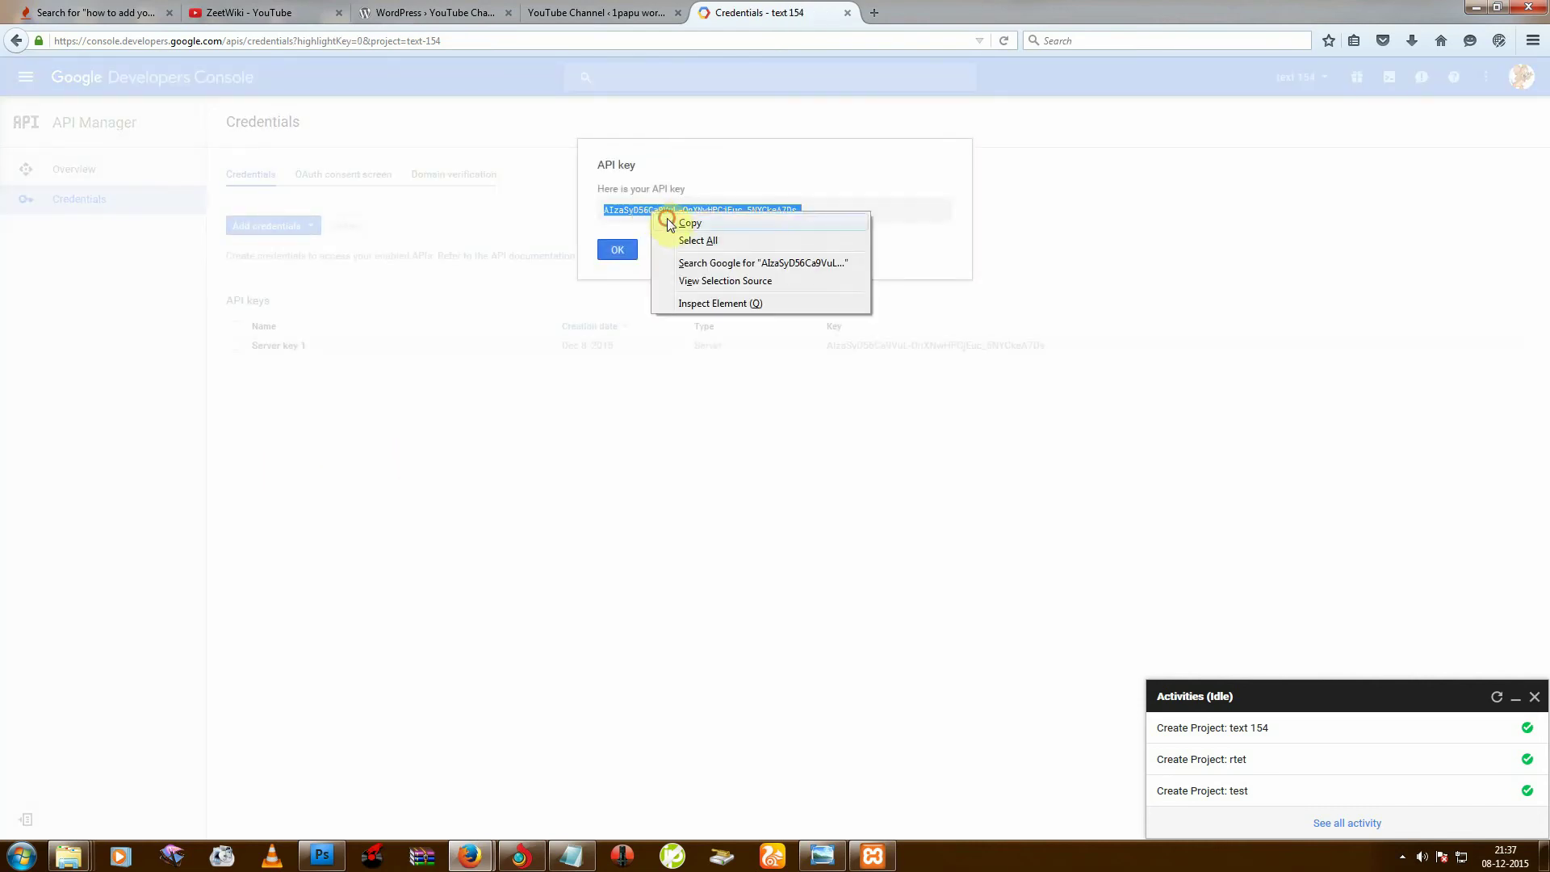
click(668, 223)
click(617, 250)
click(822, 343)
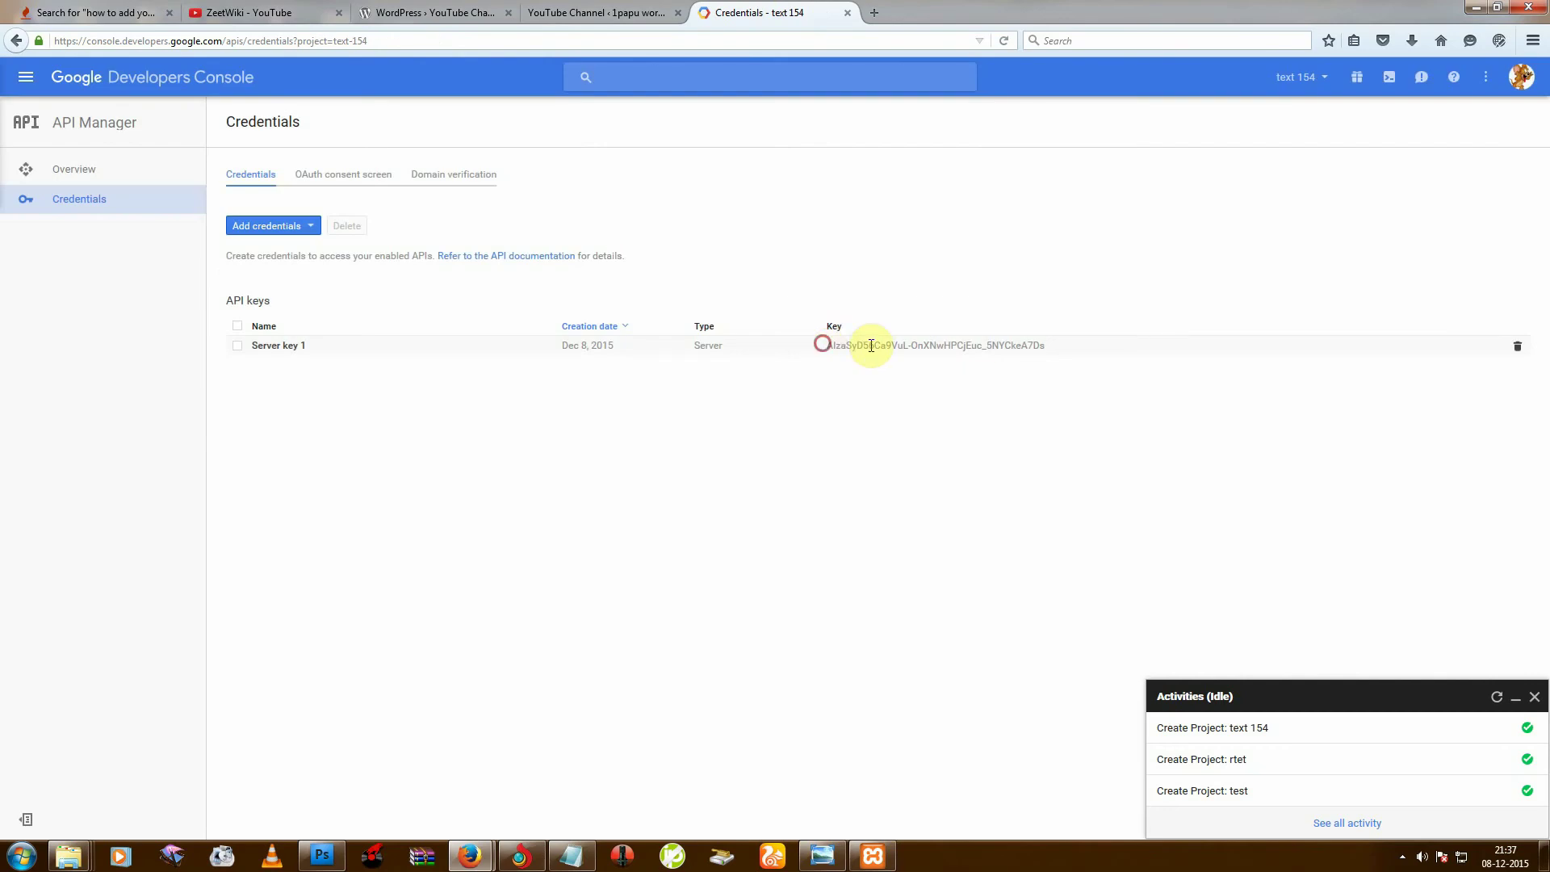
drag(872, 345, 1041, 346)
right_click(1055, 355)
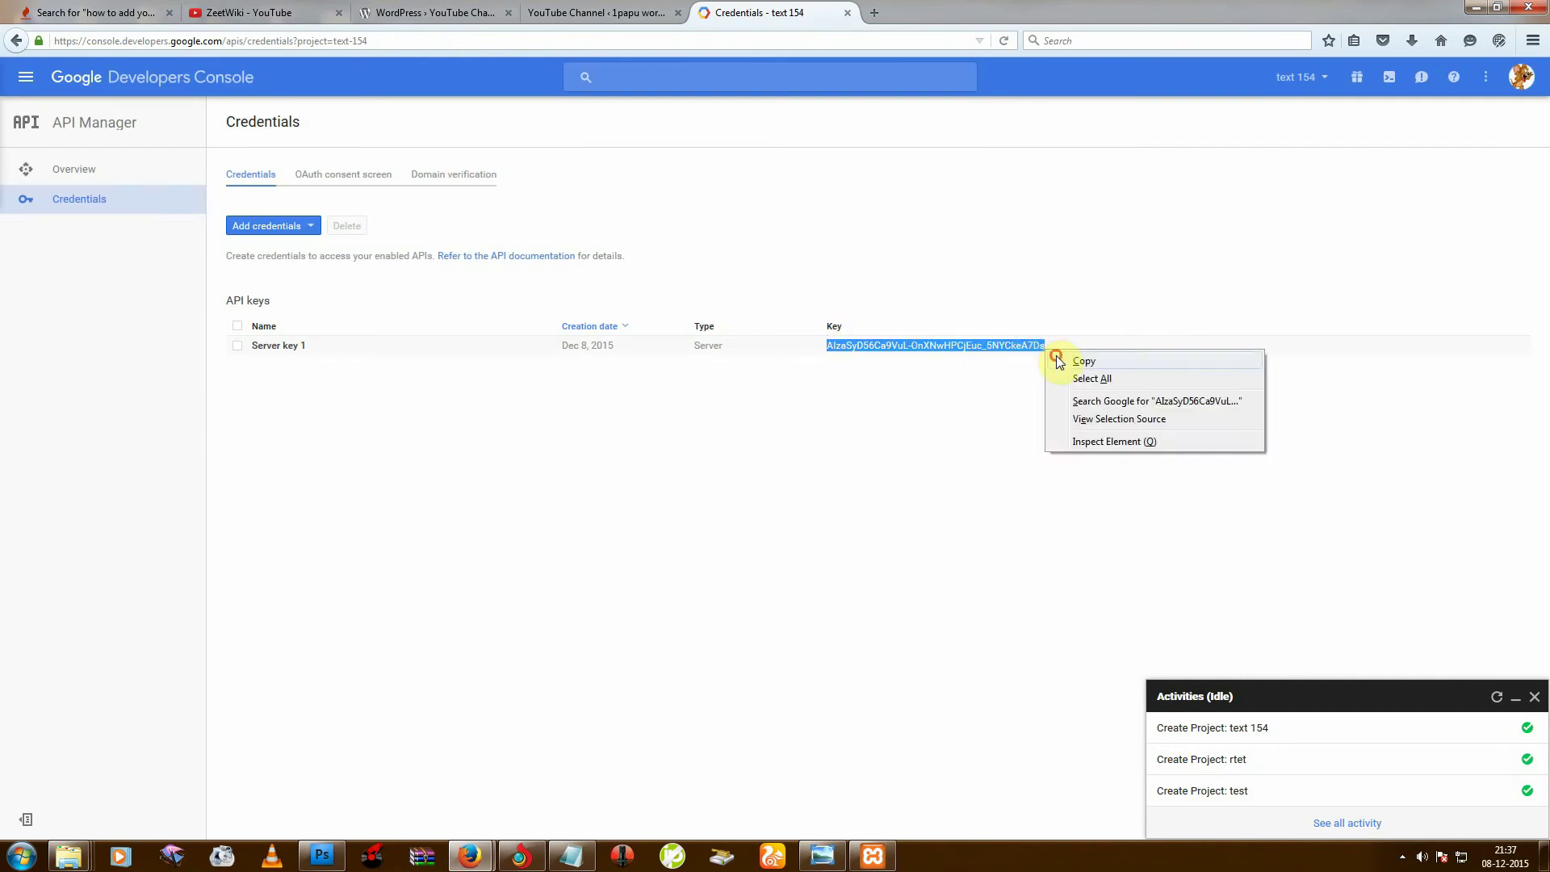
click(1060, 361)
Step: Paste the API key into the YouTube Data API Key field, then go to the ZeetWiki YouTube tab
click(589, 11)
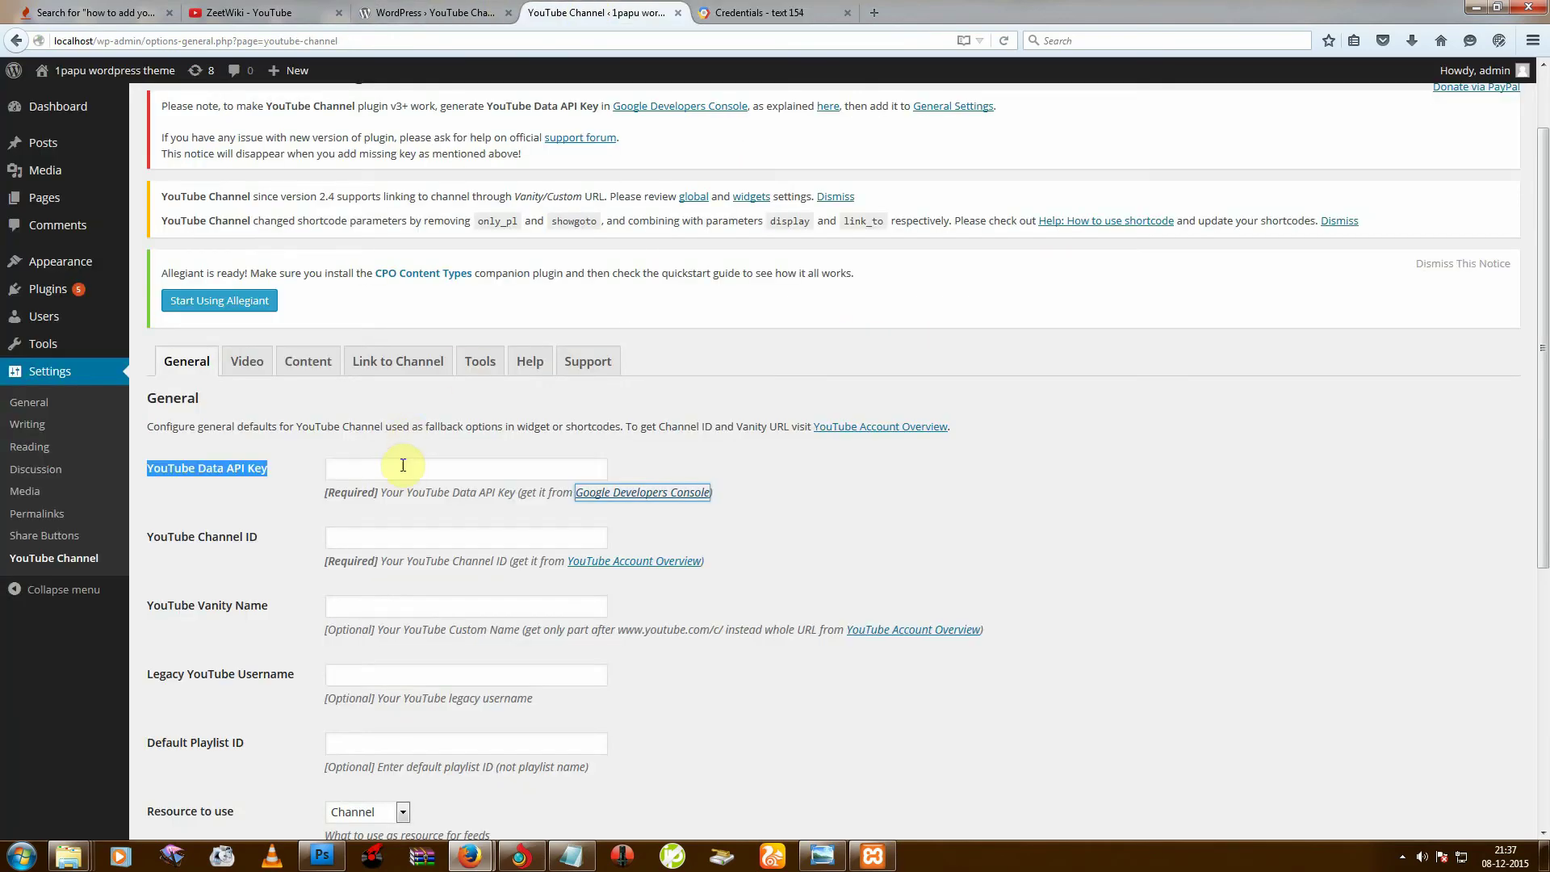
click(403, 465)
right_click(402, 466)
click(436, 533)
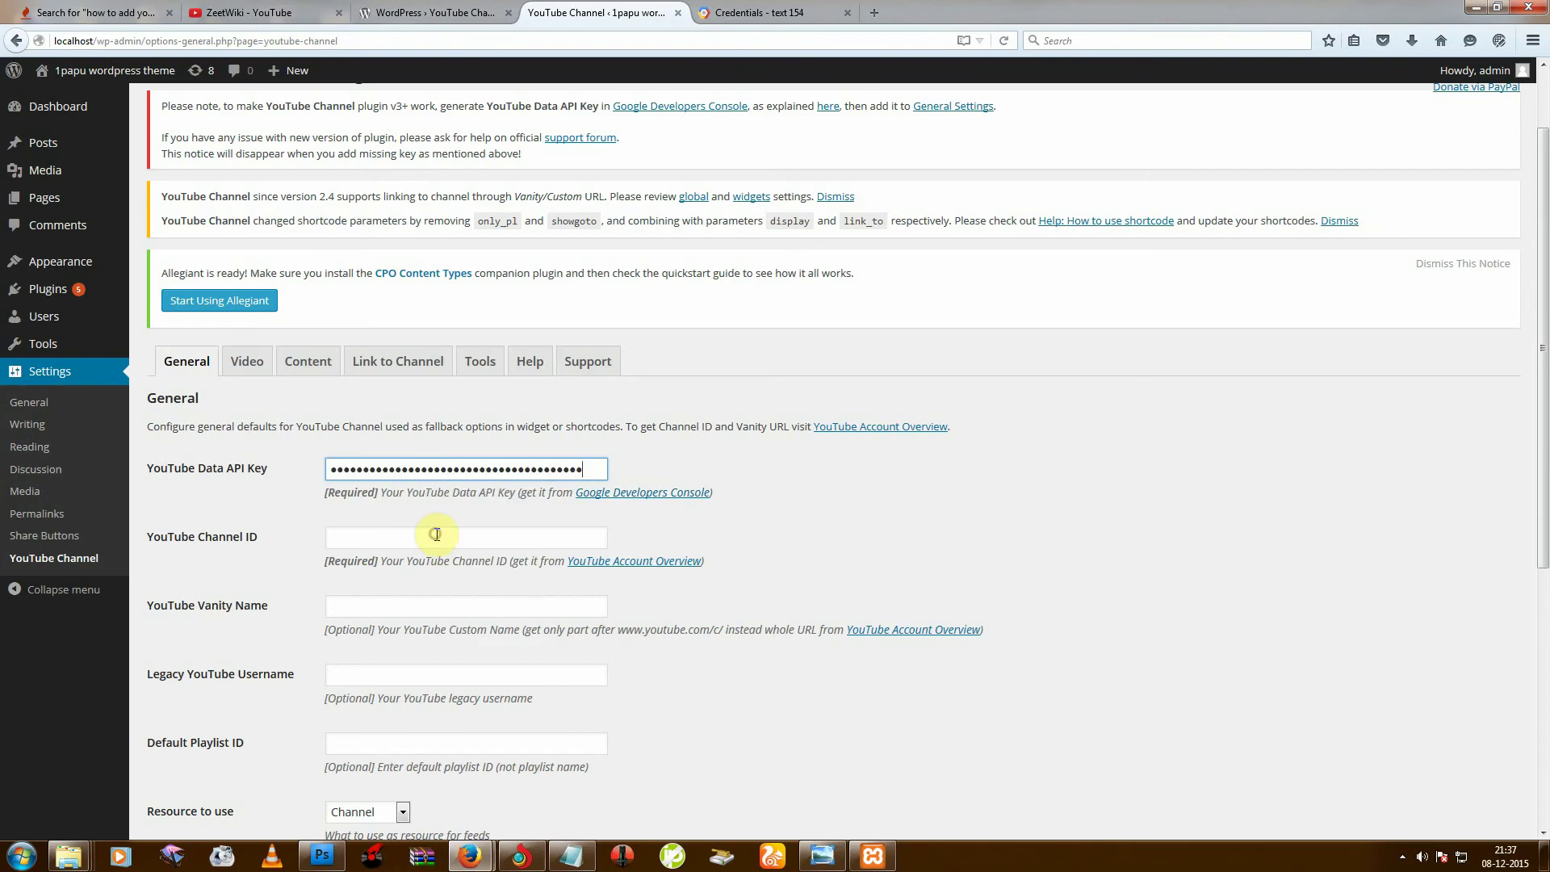
click(1007, 443)
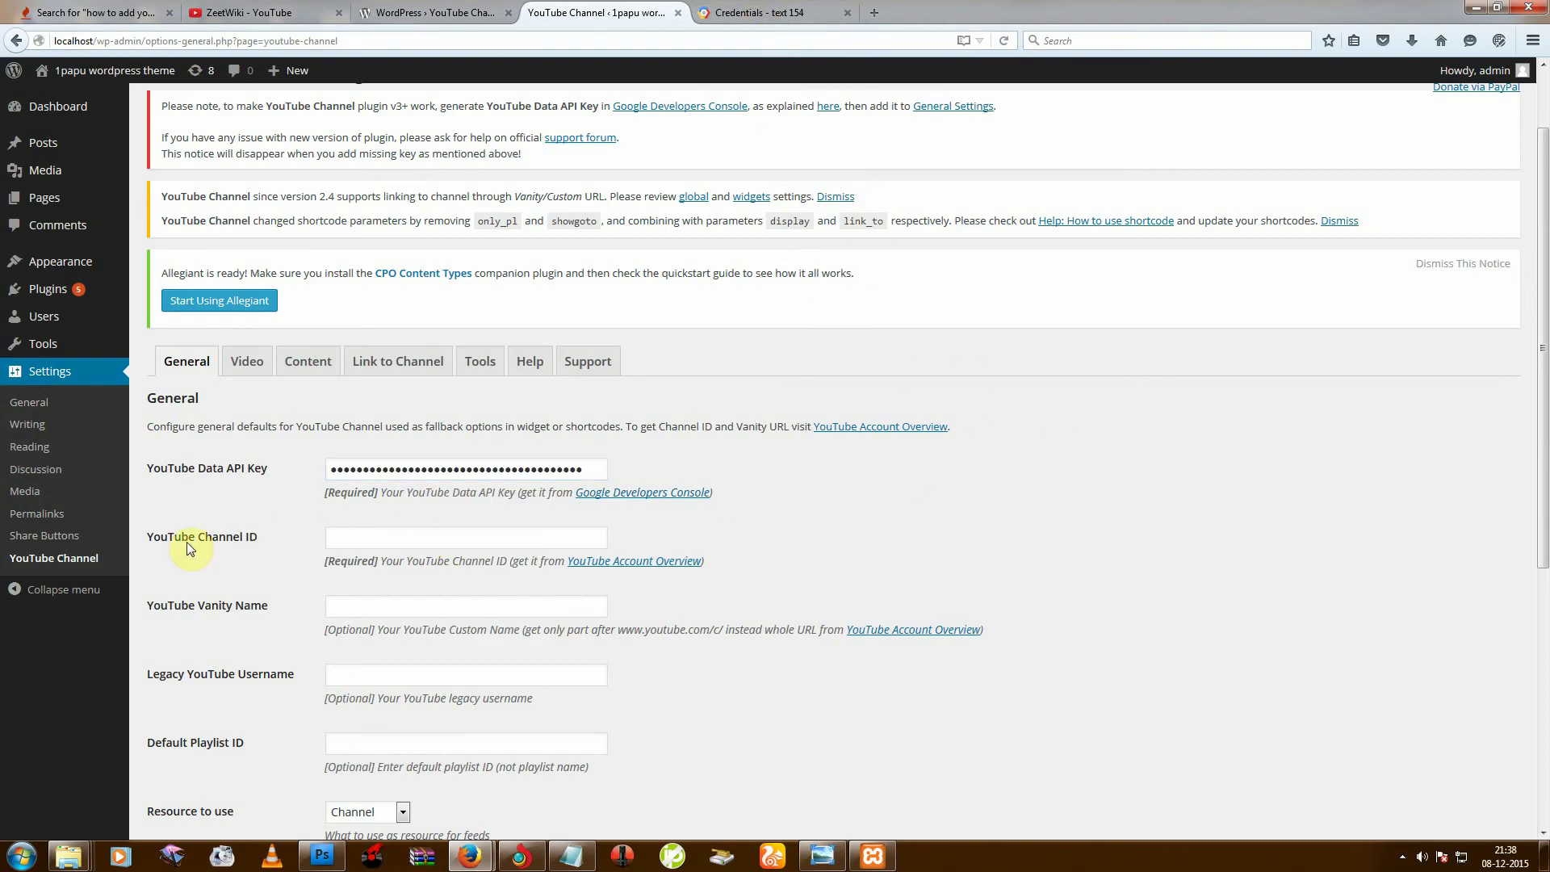
drag(151, 544, 235, 547)
click(266, 13)
Step: Copy the channel ID from the ZeetWiki page URL and go back to the plugin settings
click(237, 232)
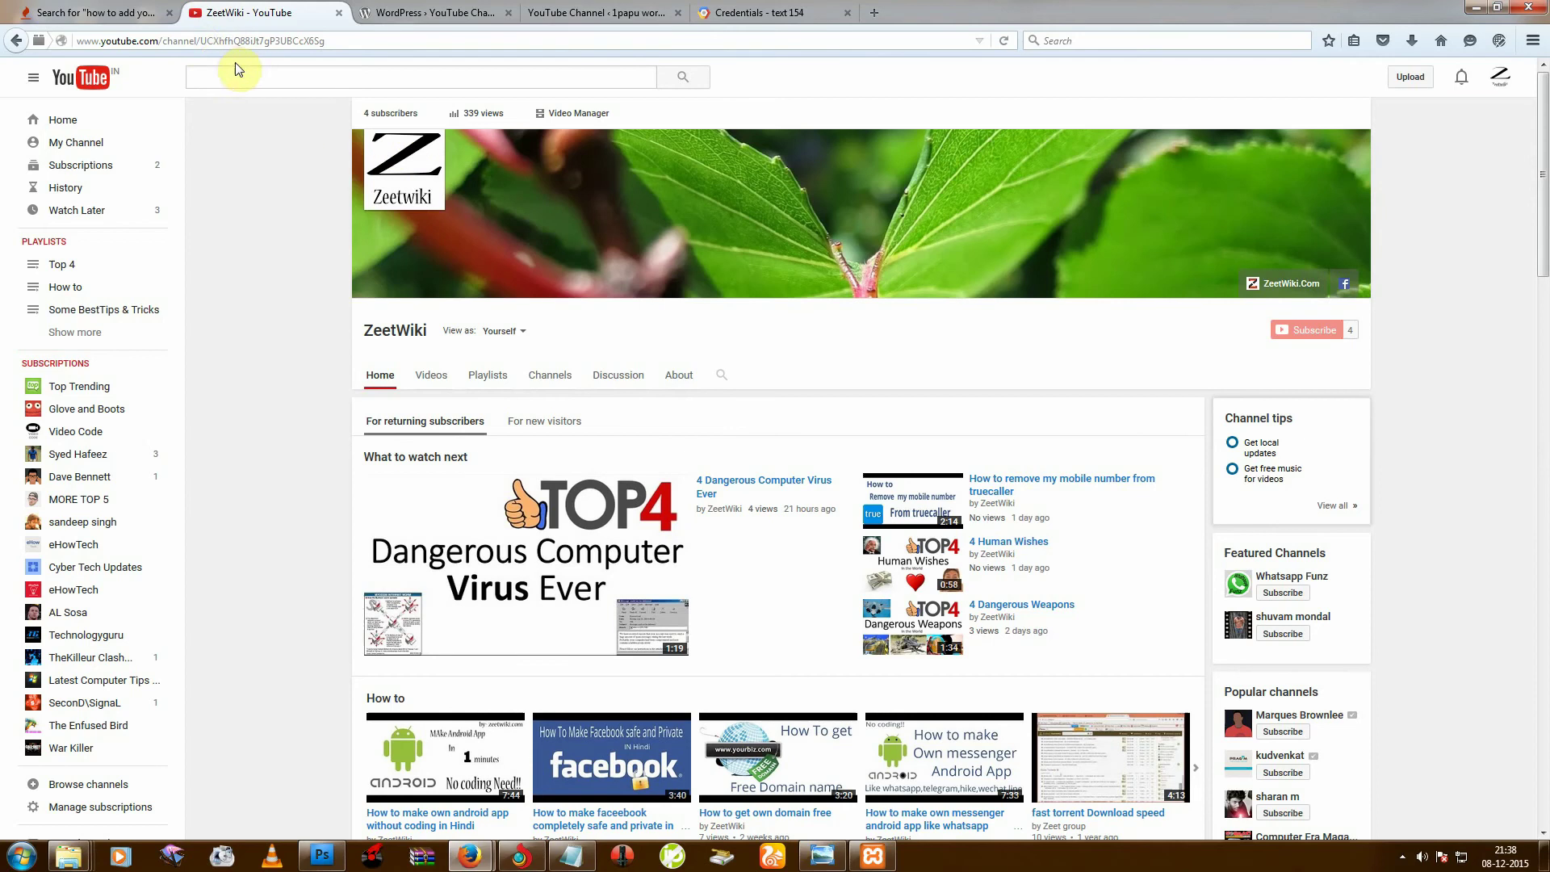
drag(203, 43, 326, 41)
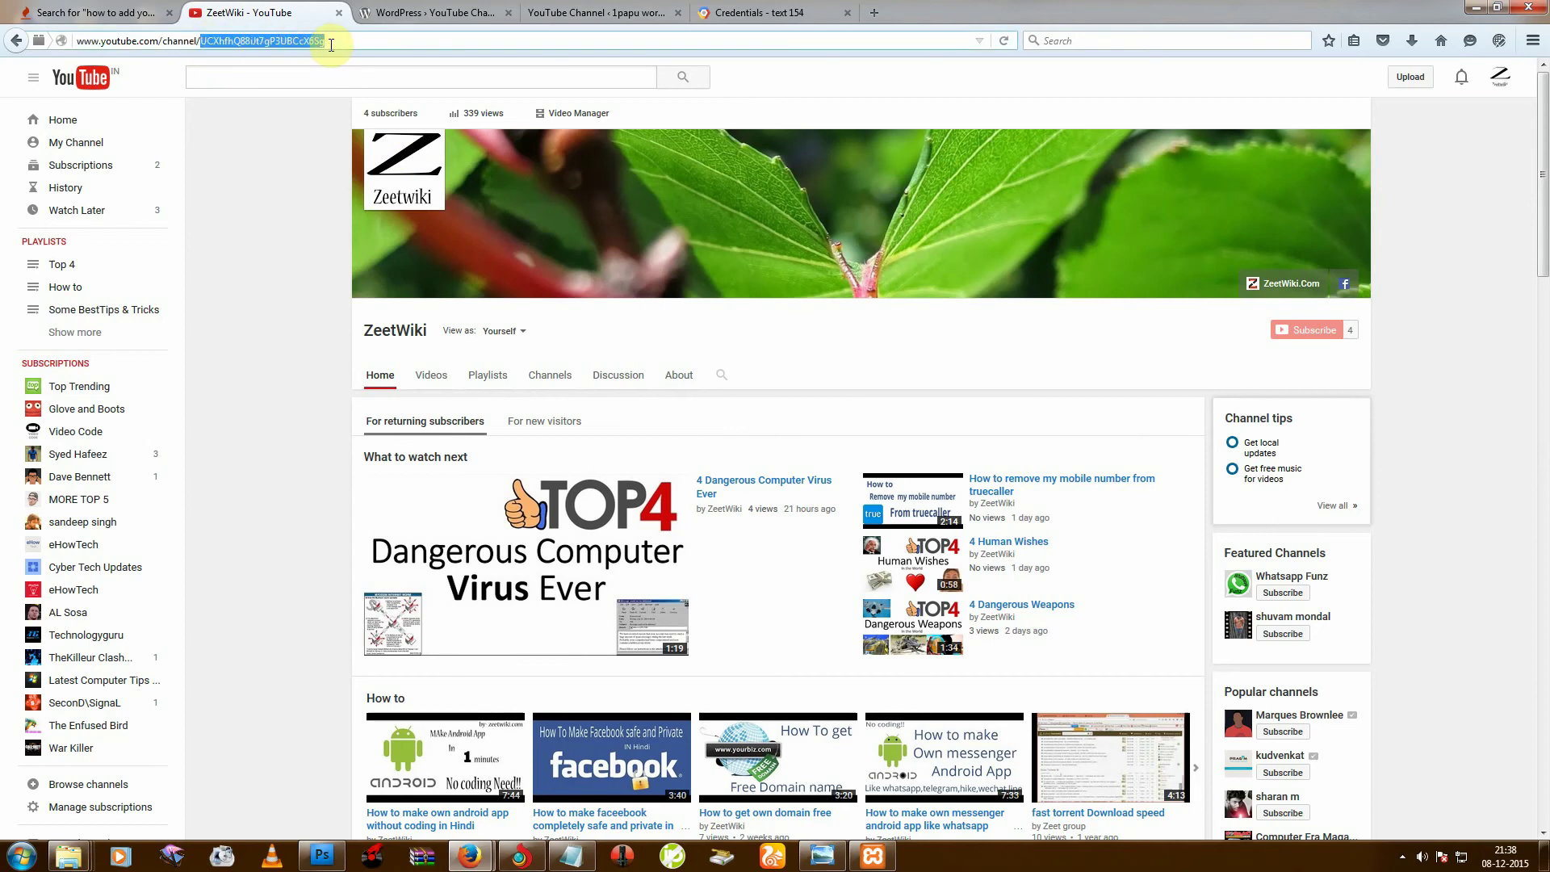
right_click(329, 43)
click(369, 100)
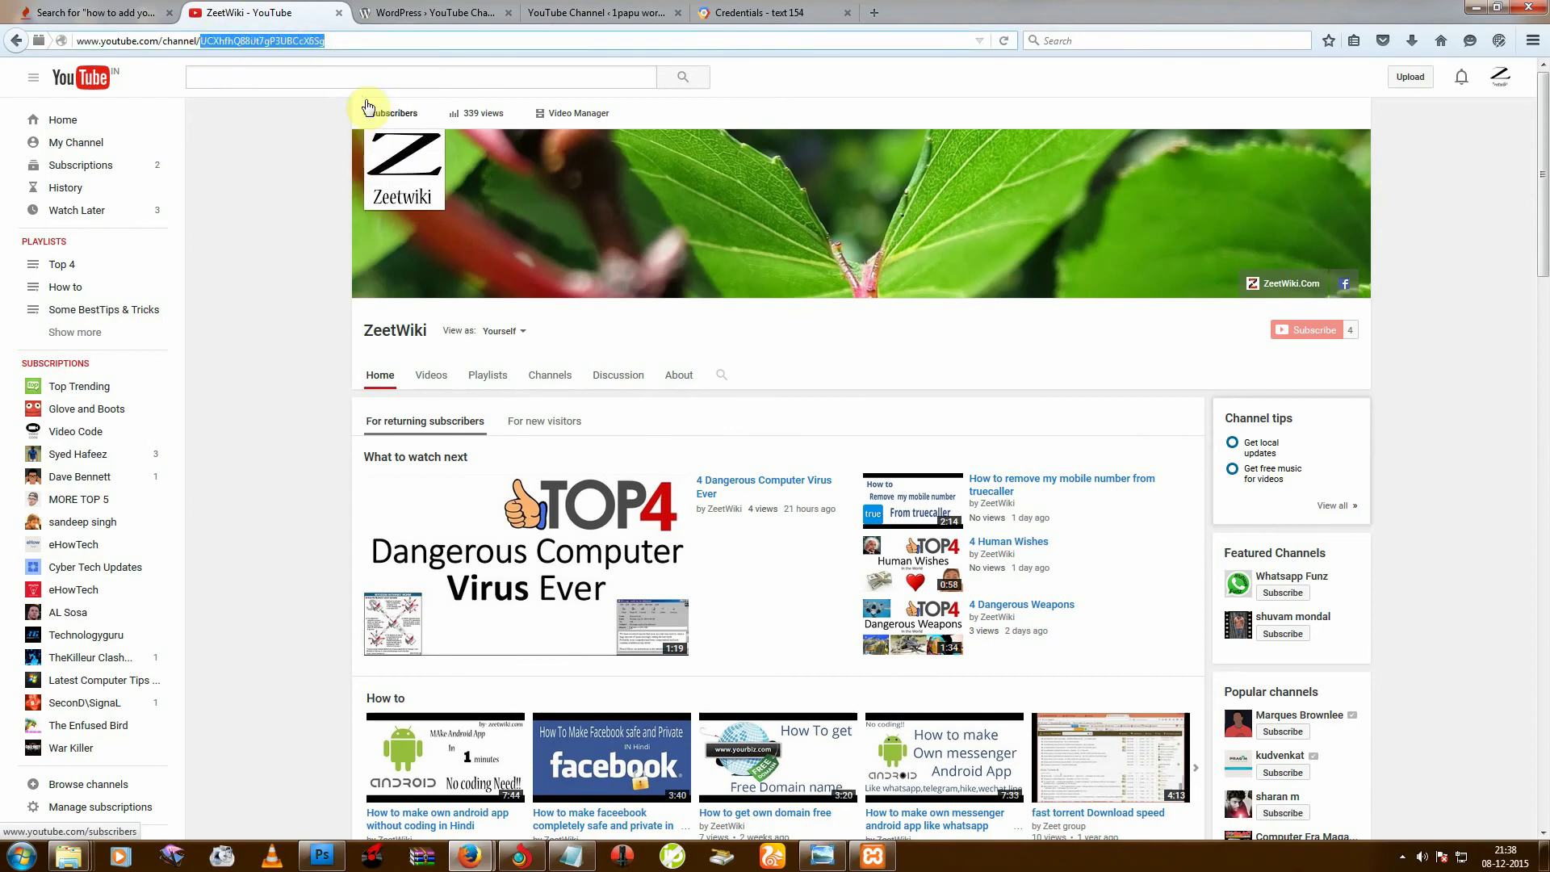
click(593, 10)
Step: Paste the channel ID into the YouTube Channel ID field and save the plugin settings
click(420, 535)
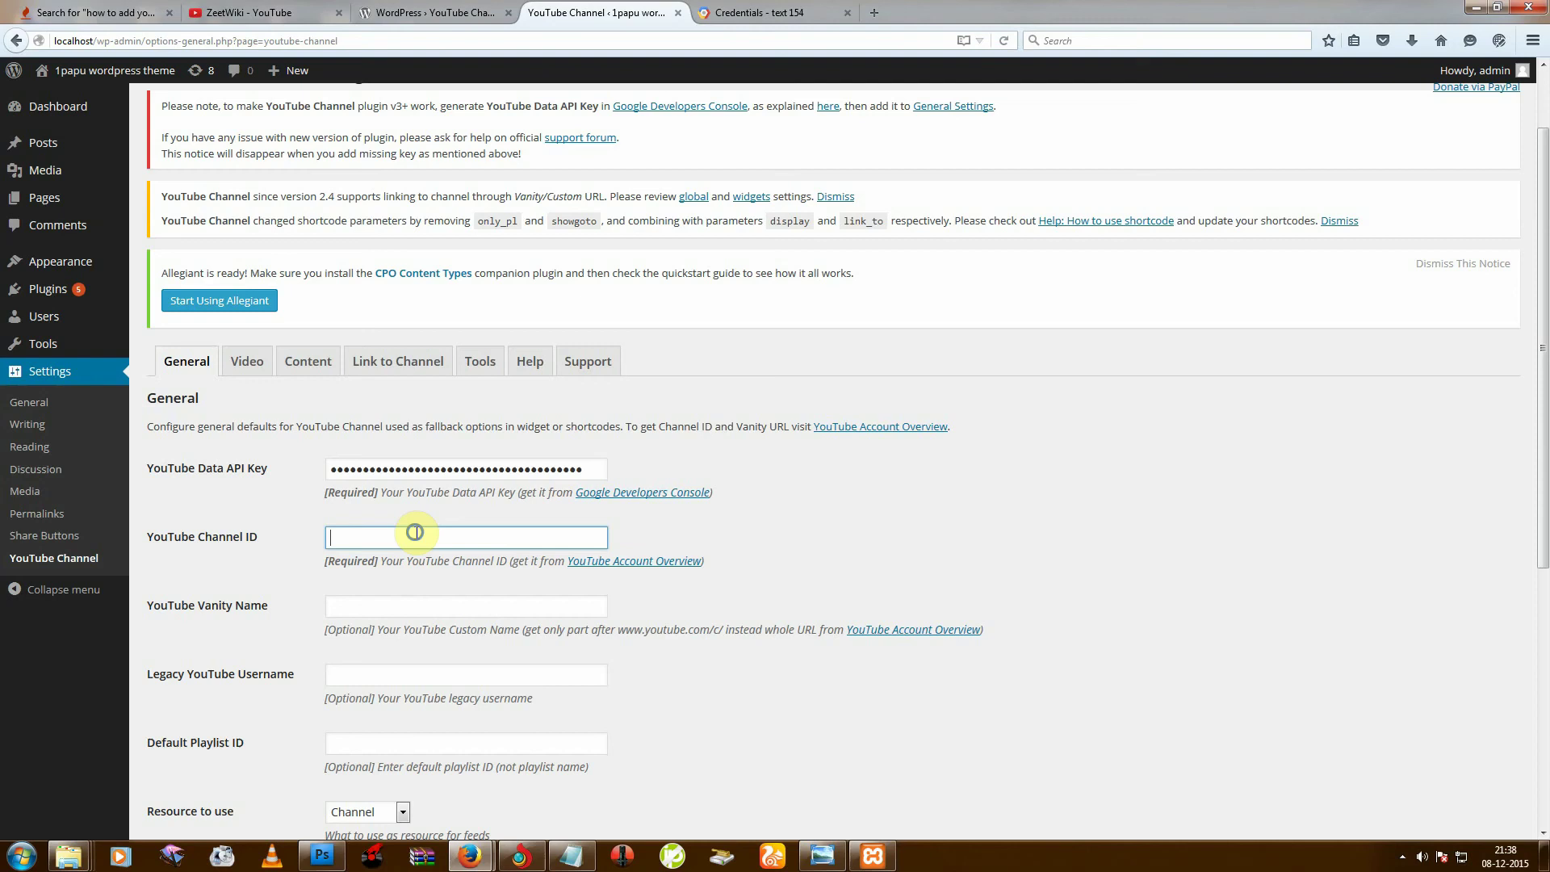
right_click(418, 535)
click(457, 605)
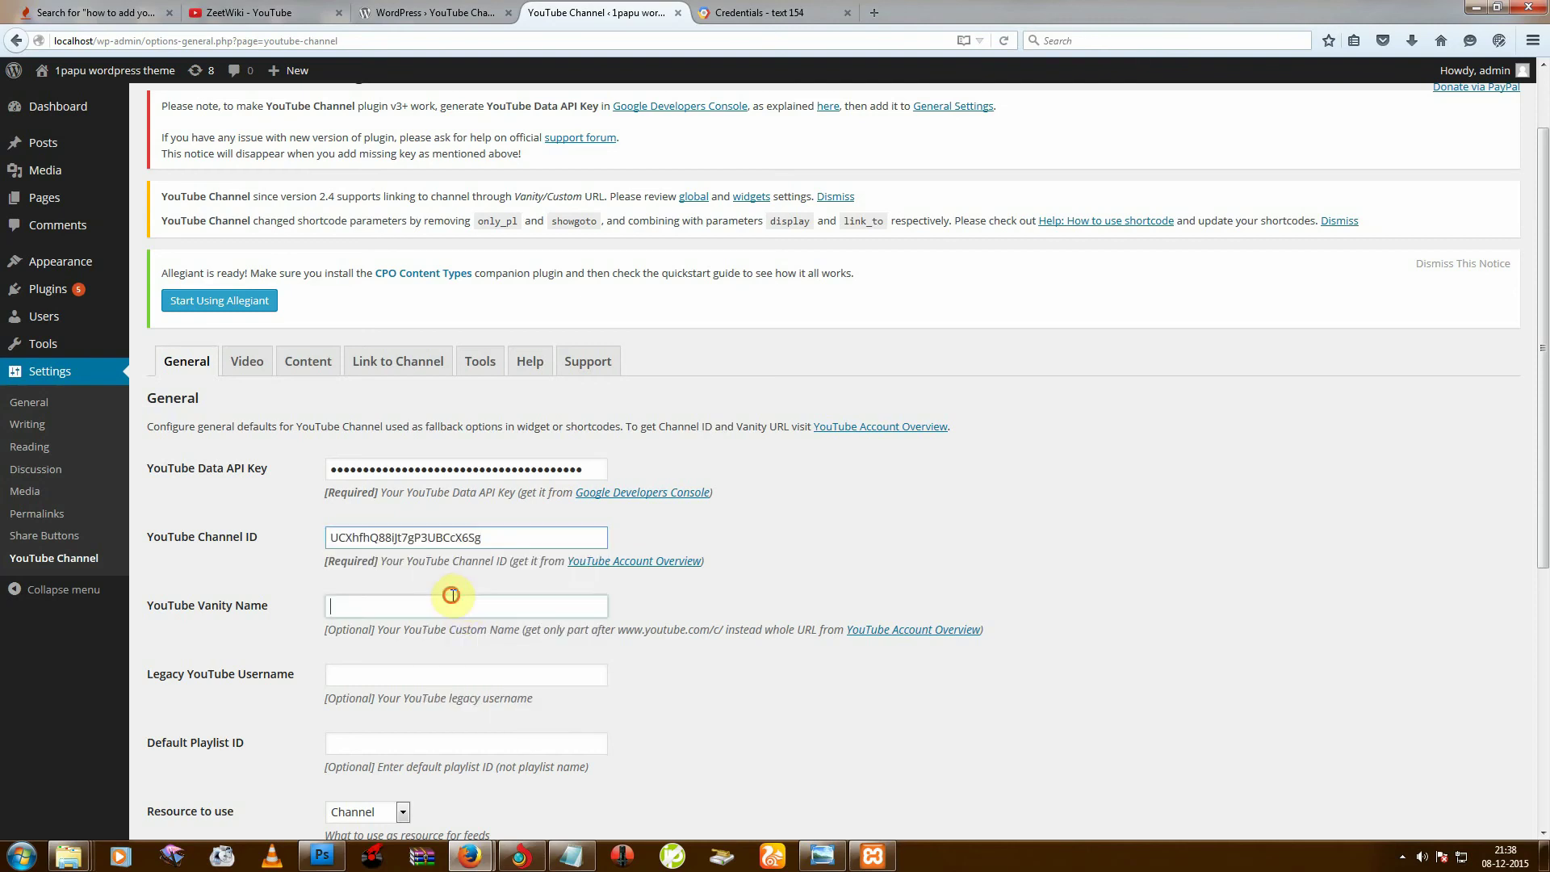
click(449, 603)
scroll(697, 726, down, 3)
scroll(570, 634, down, 2)
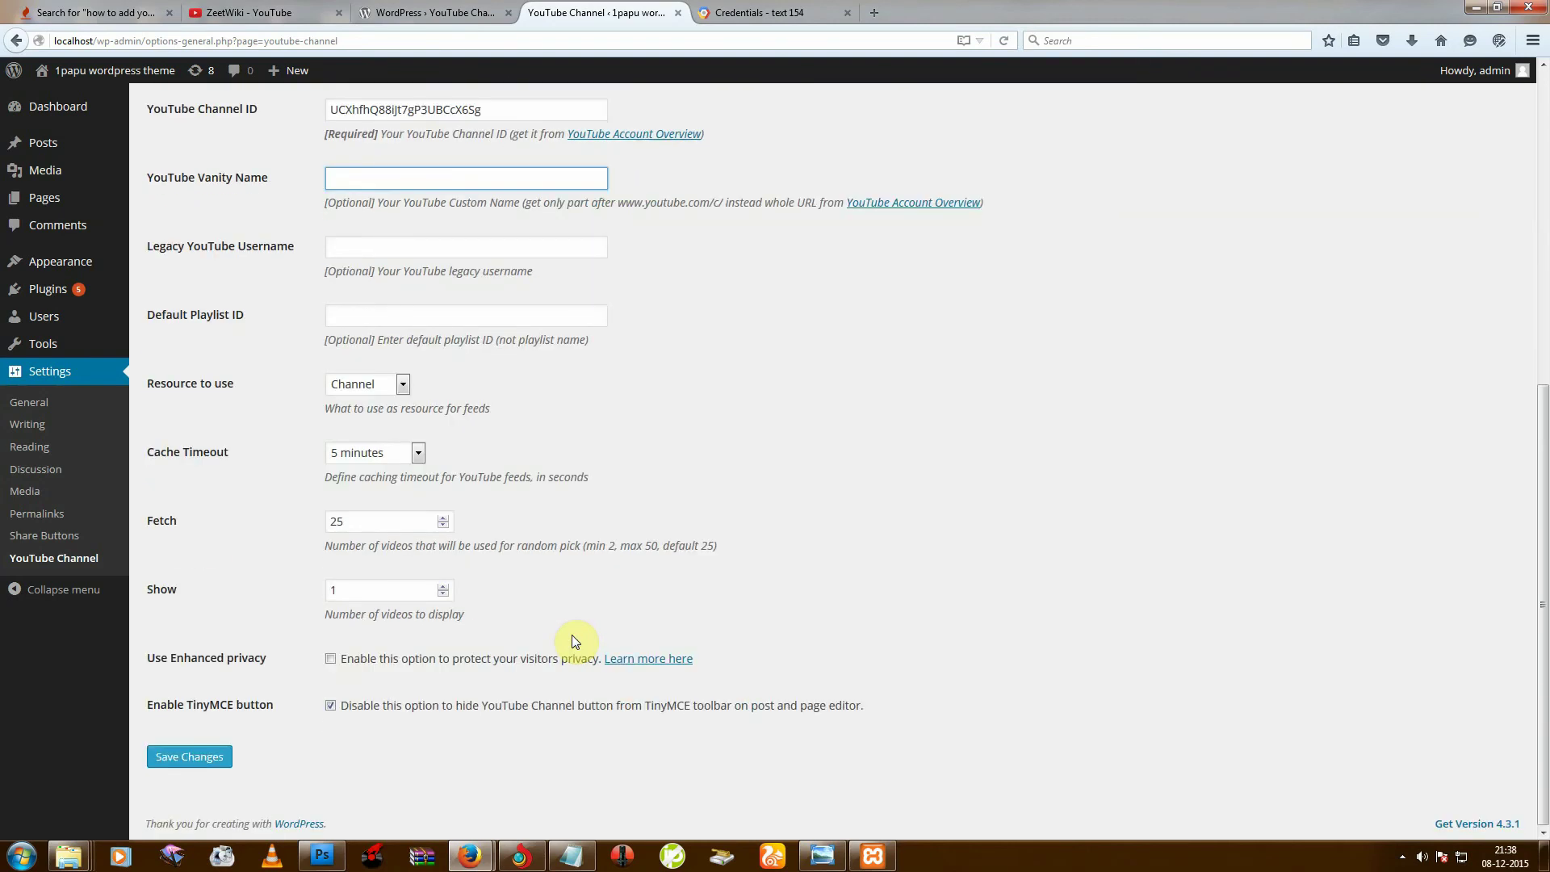
click(207, 755)
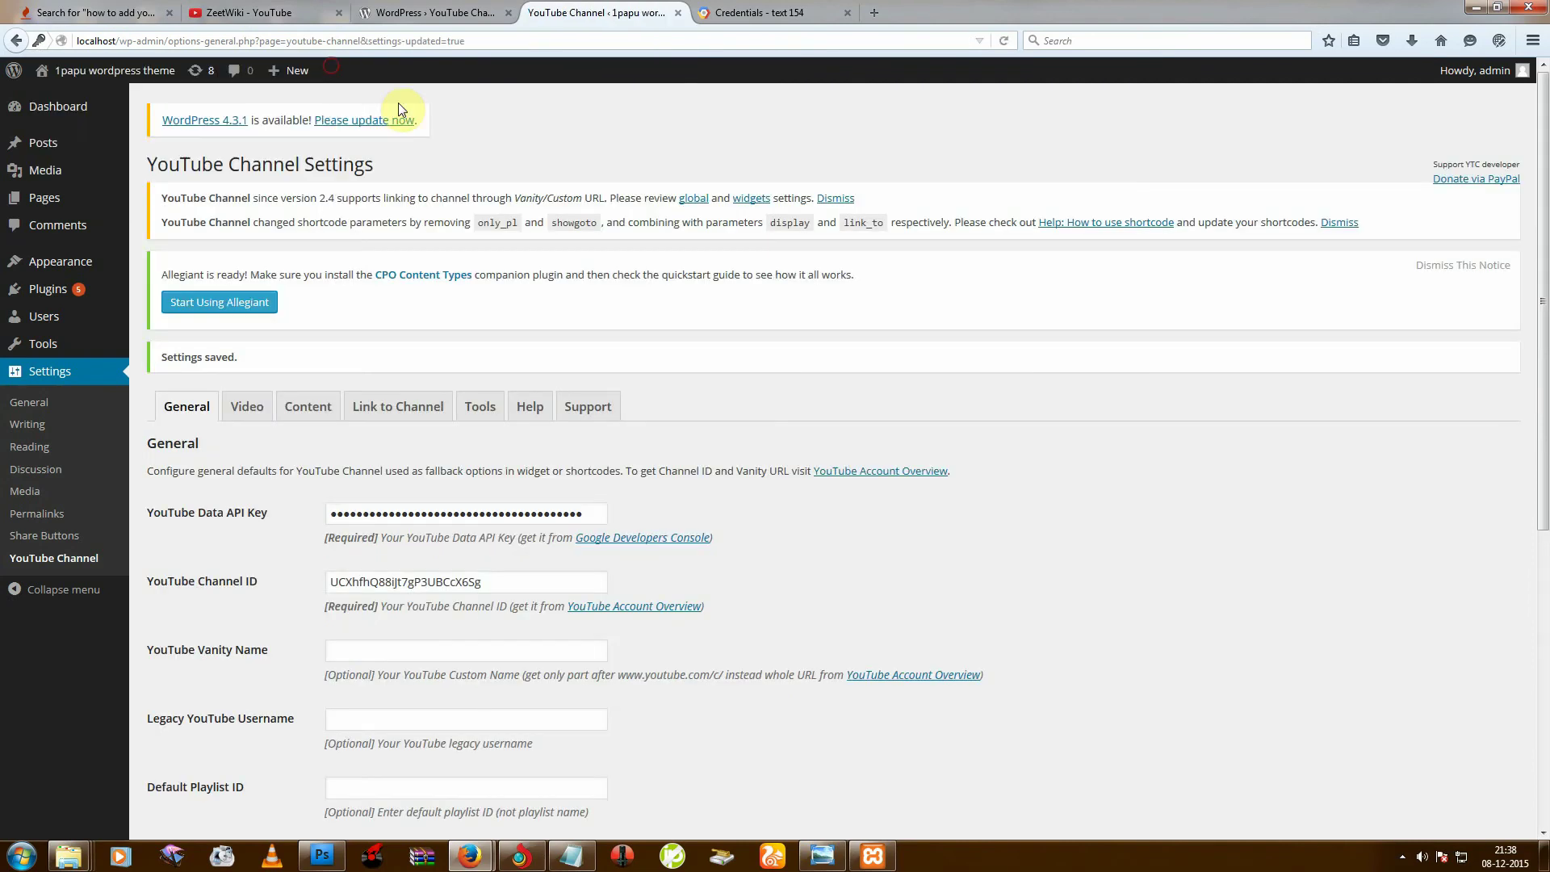
Step: Change Show from 1 to 10 videos, save again, and dismiss Firefox's password prompt
scroll(555, 554, down, 10)
click(360, 592)
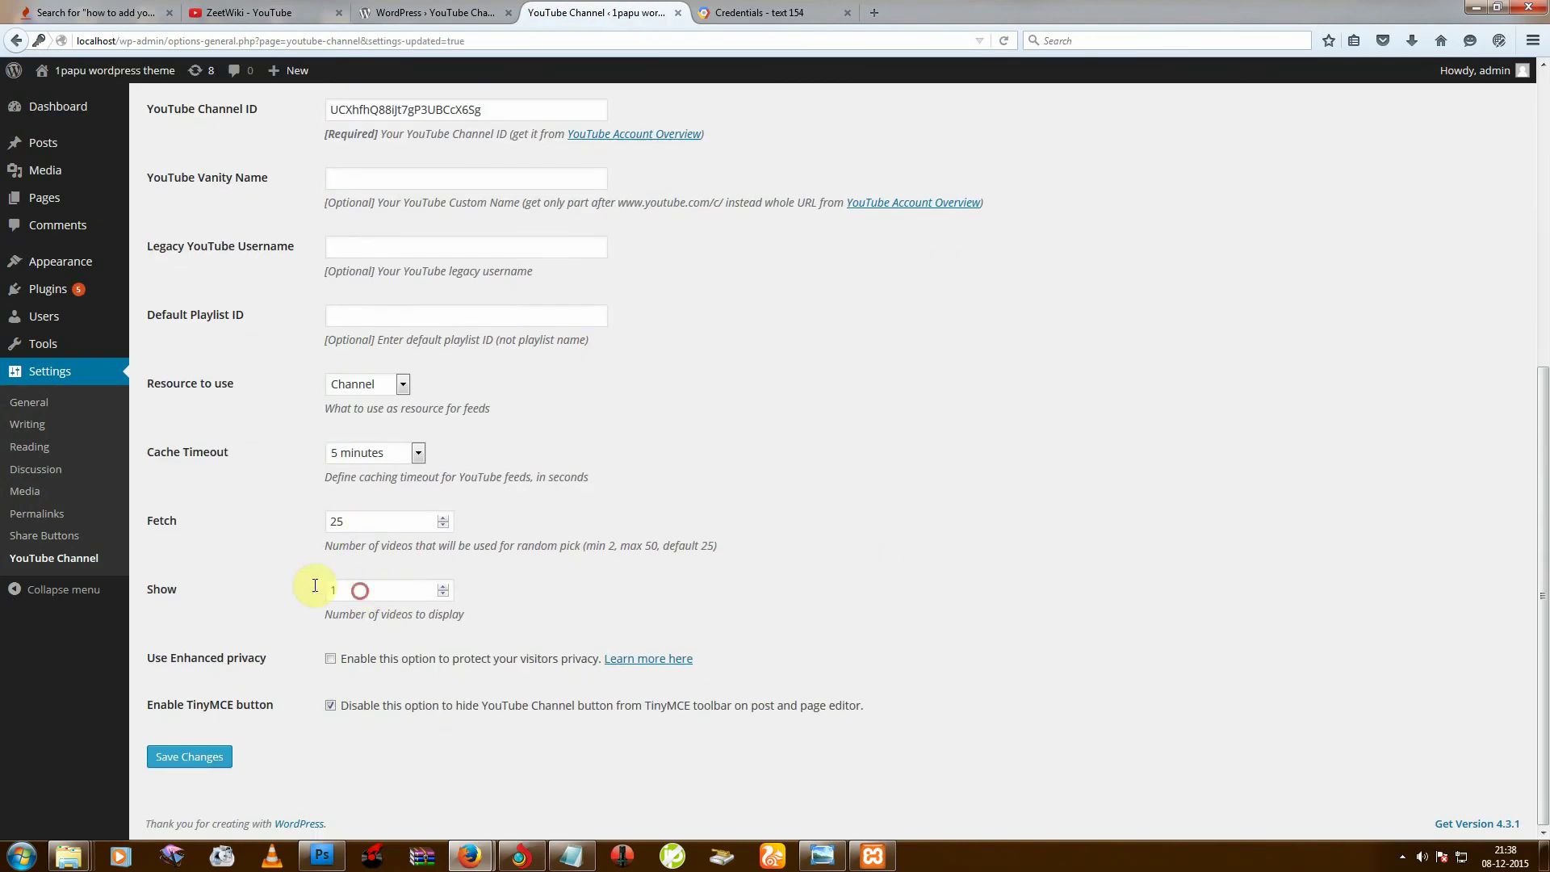
double_click(360, 591)
text(10)
click(190, 757)
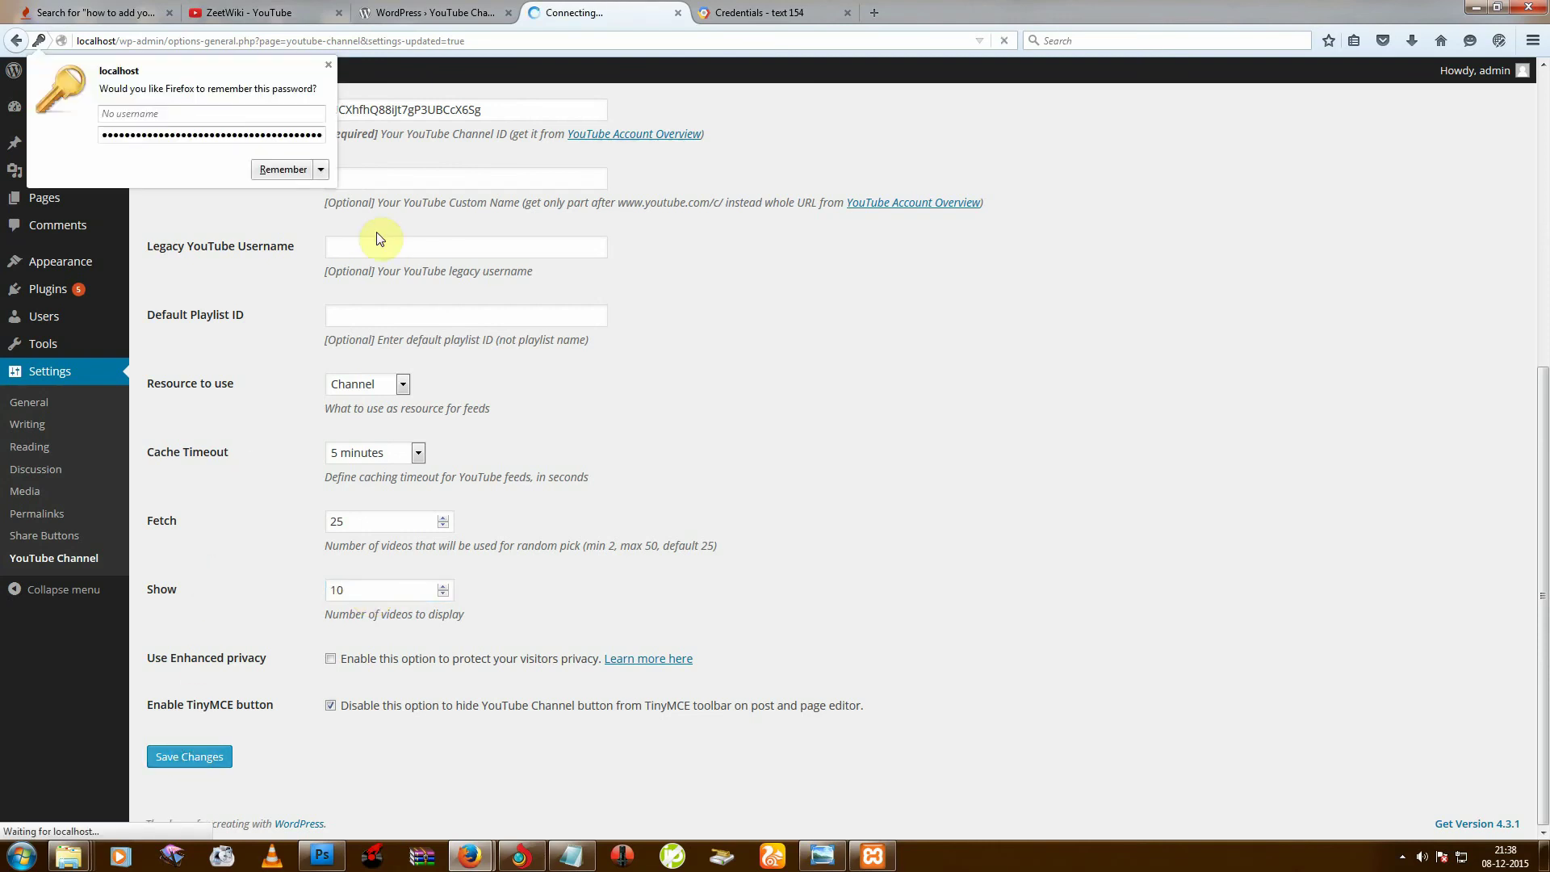
click(328, 65)
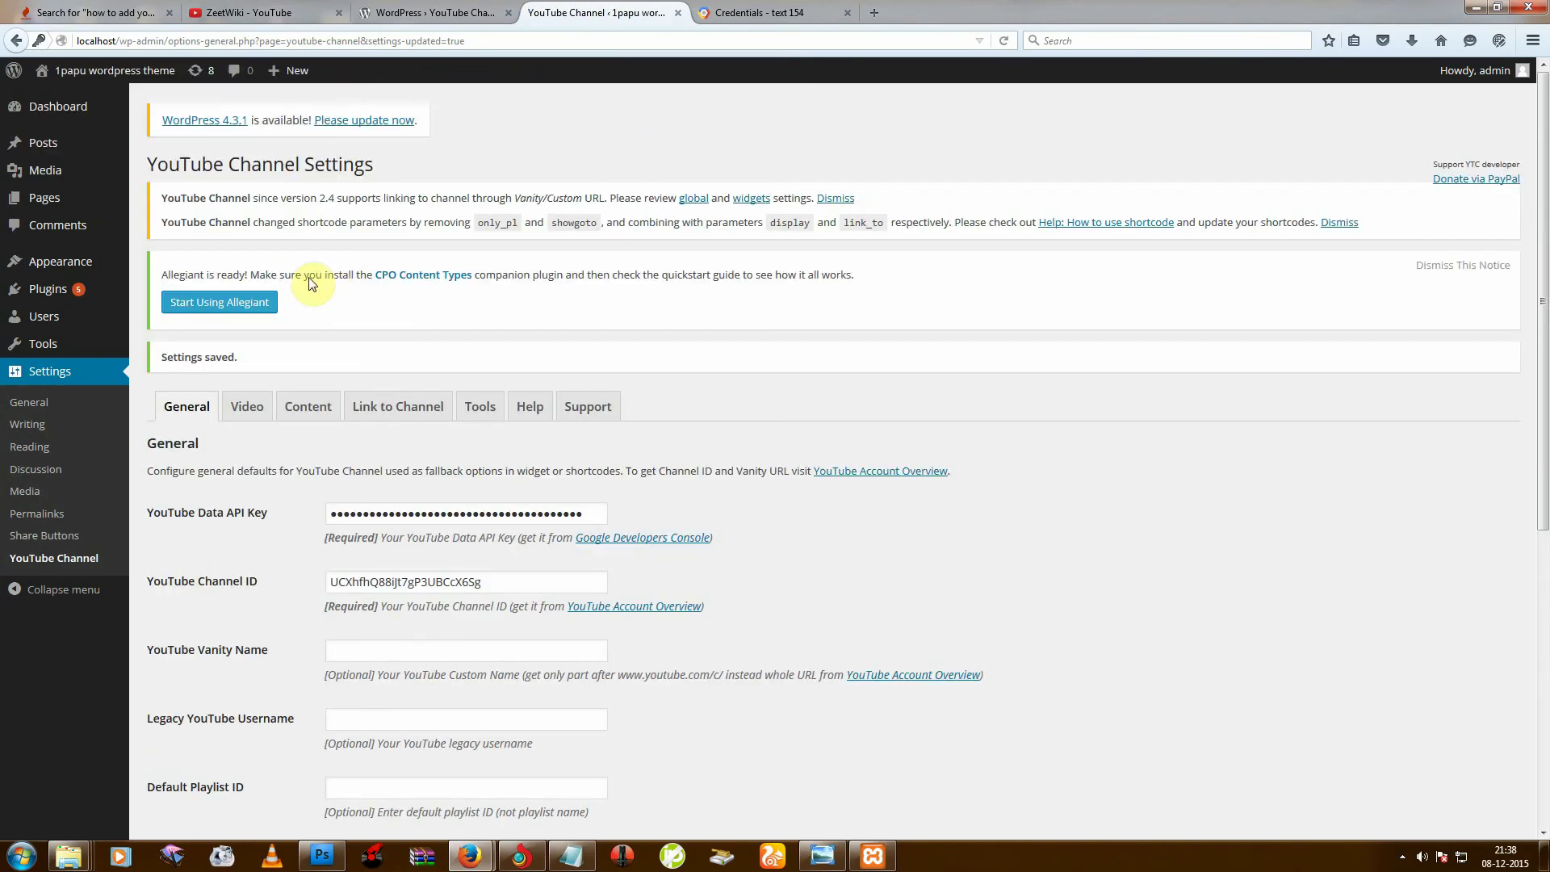
mouse_move(49, 202)
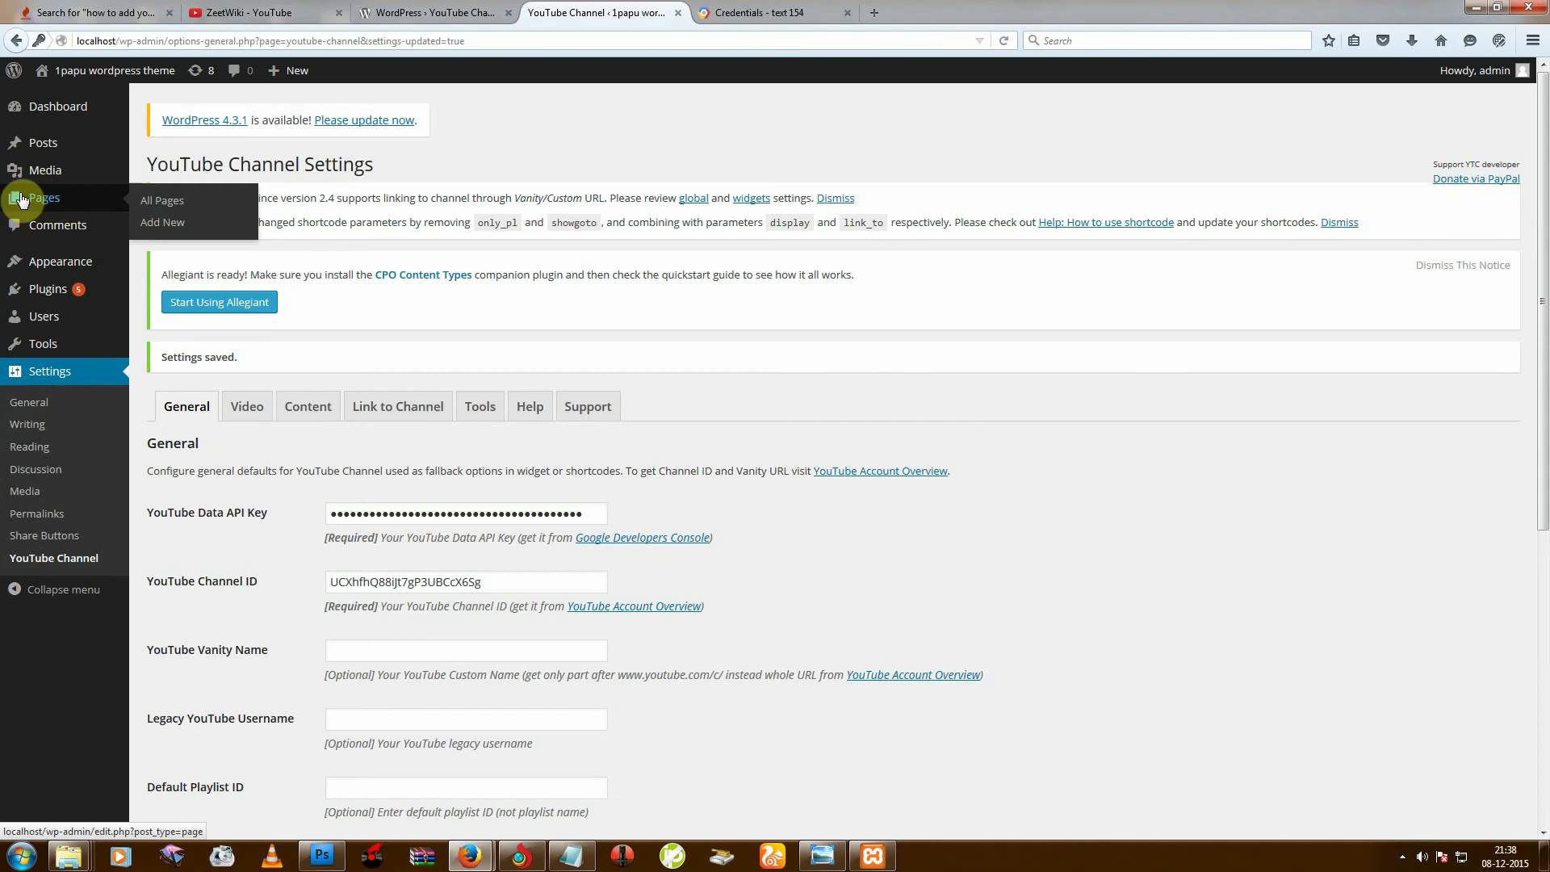
Step: Add a new page and title it 'youtube-videos'
click(153, 227)
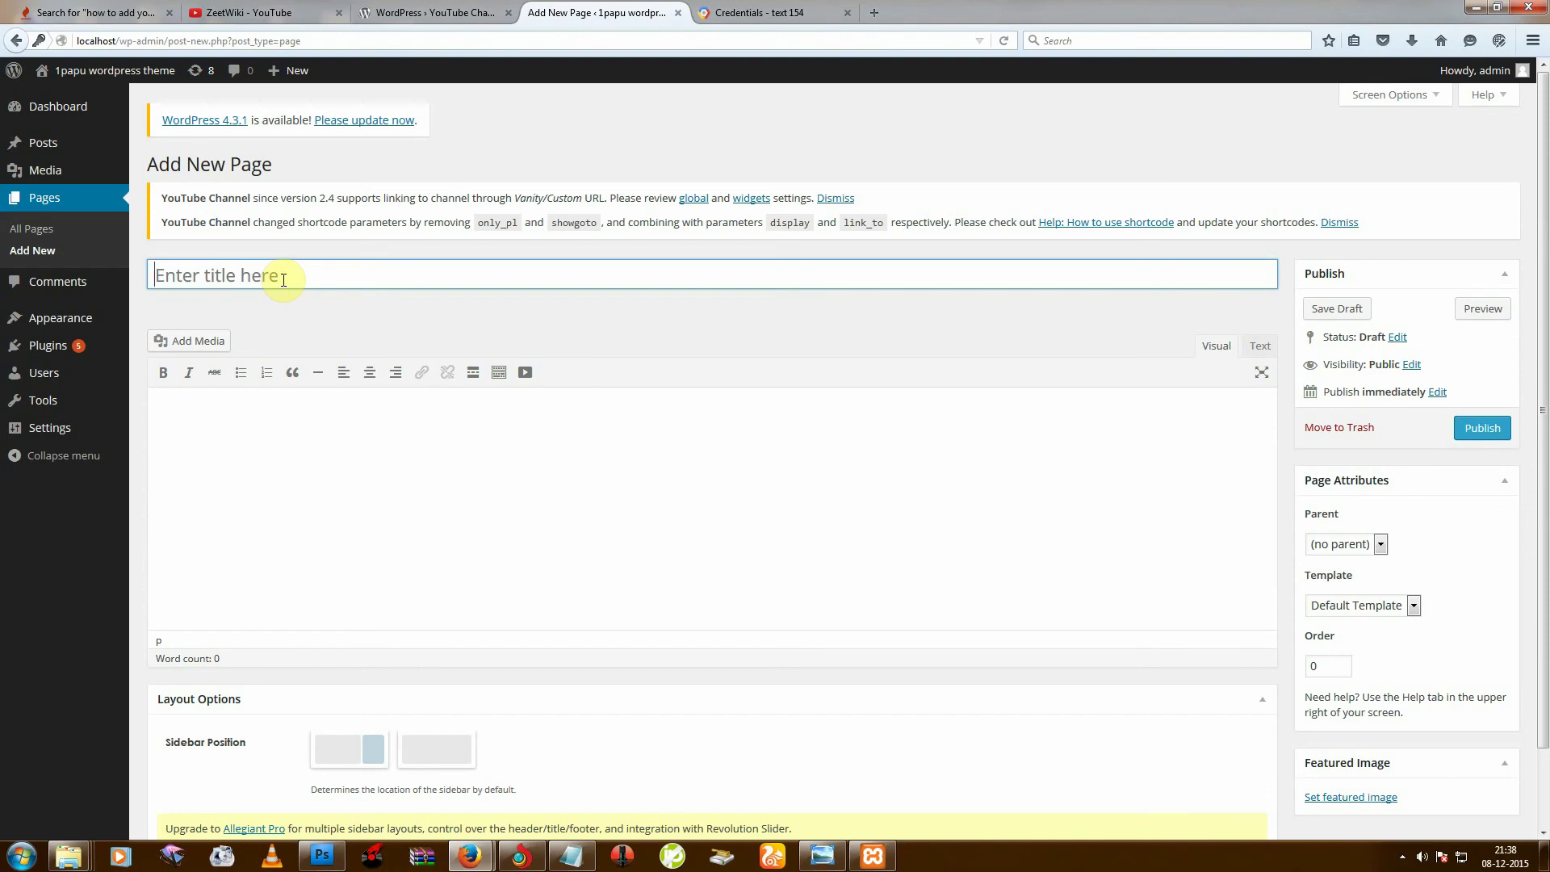
text(youtube-videos)
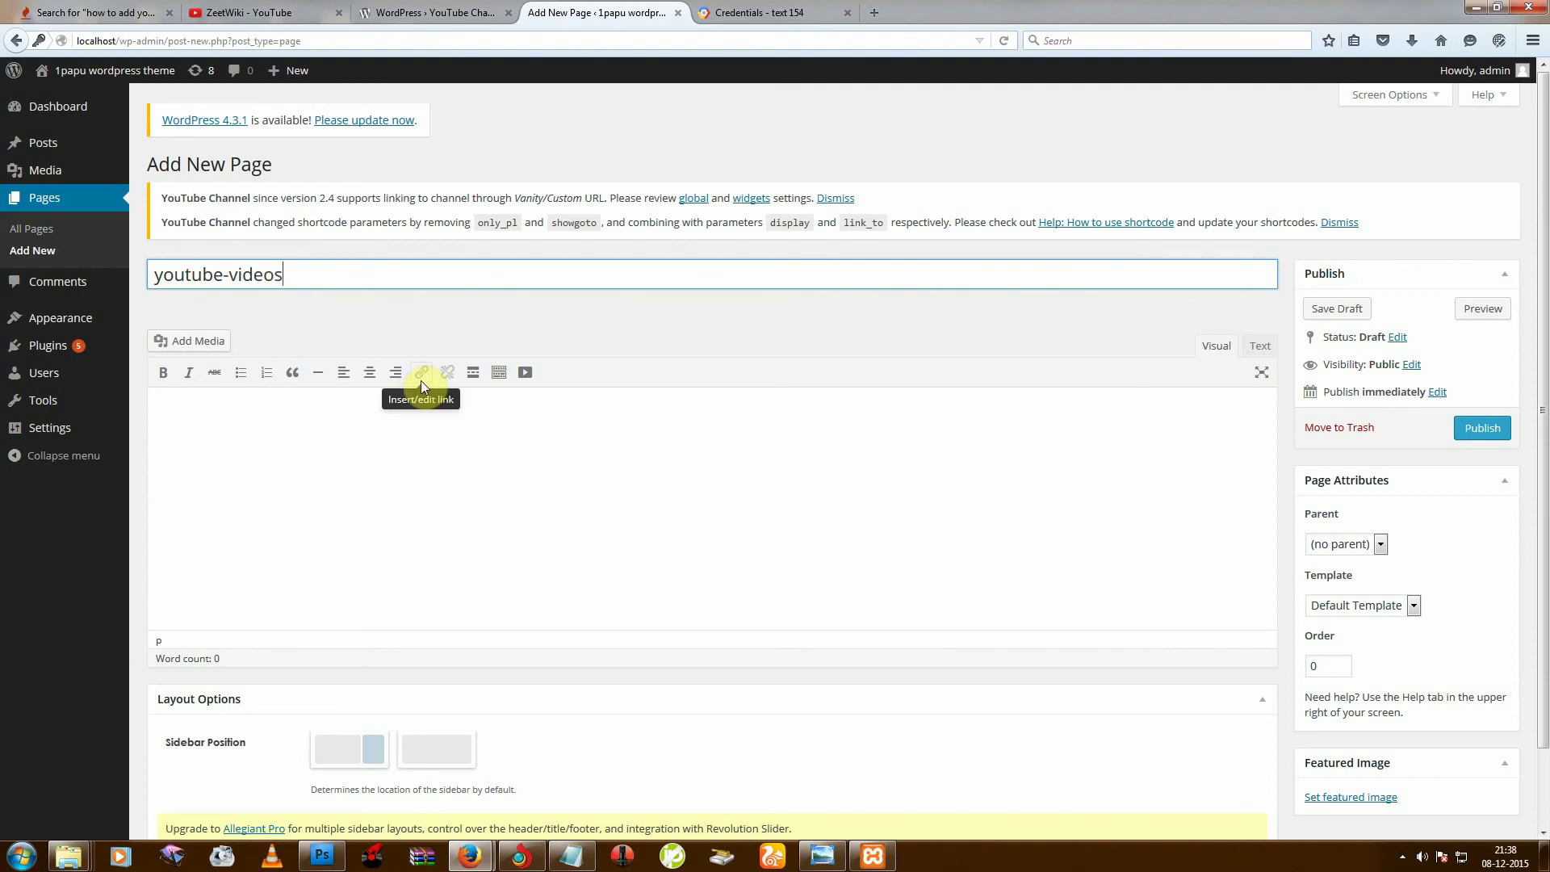
scroll(868, 573, down, 2)
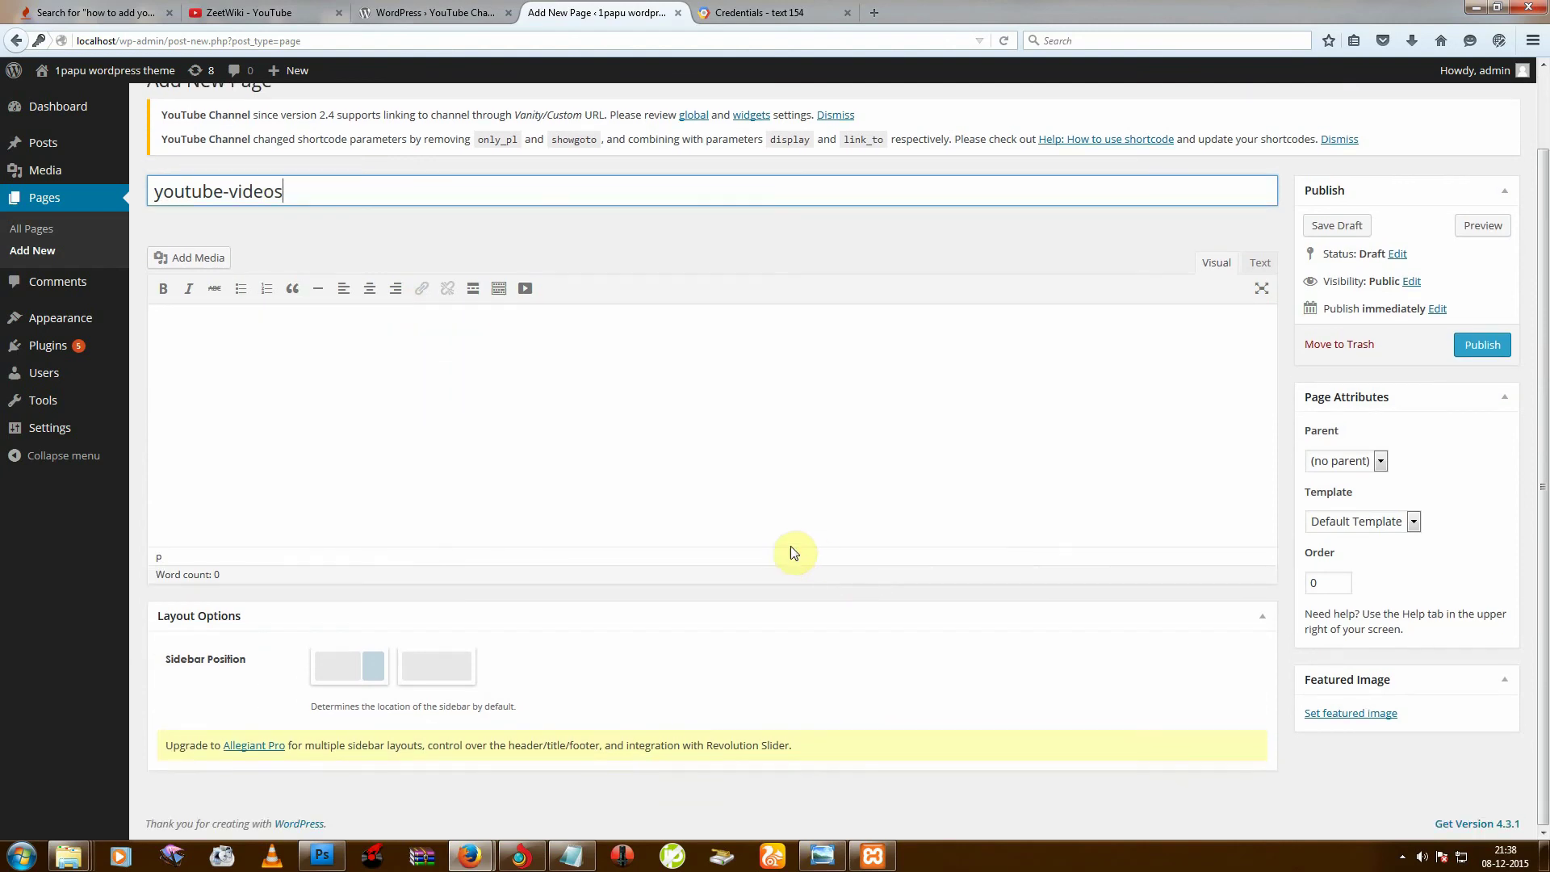
Step: Open the YouTube Channel shortcode builder and fill in the channel ID from the channel page's address
click(528, 297)
click(526, 296)
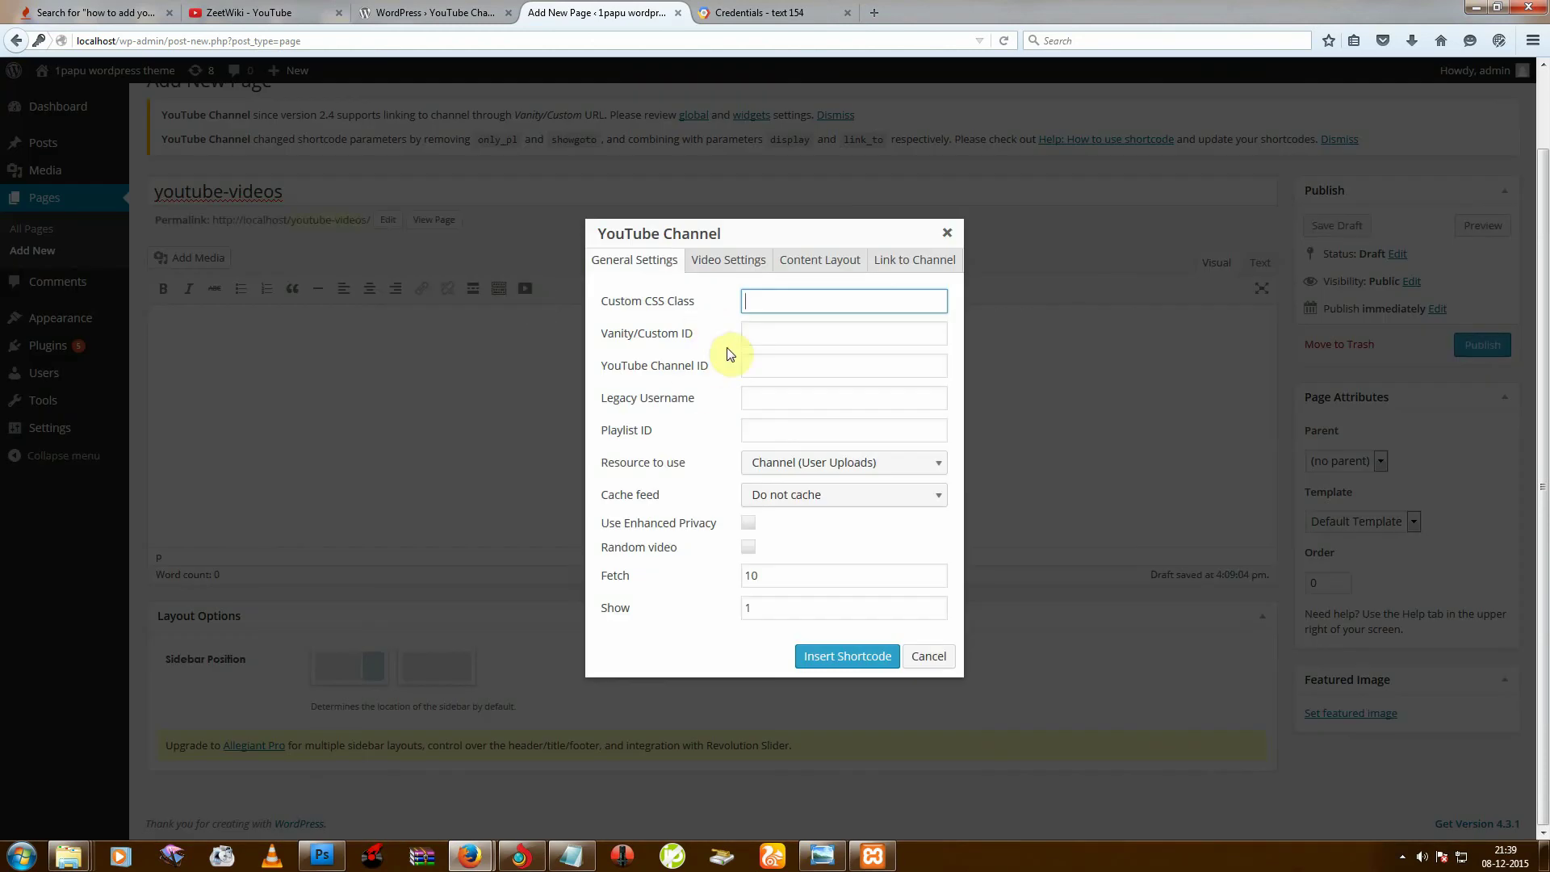
click(762, 365)
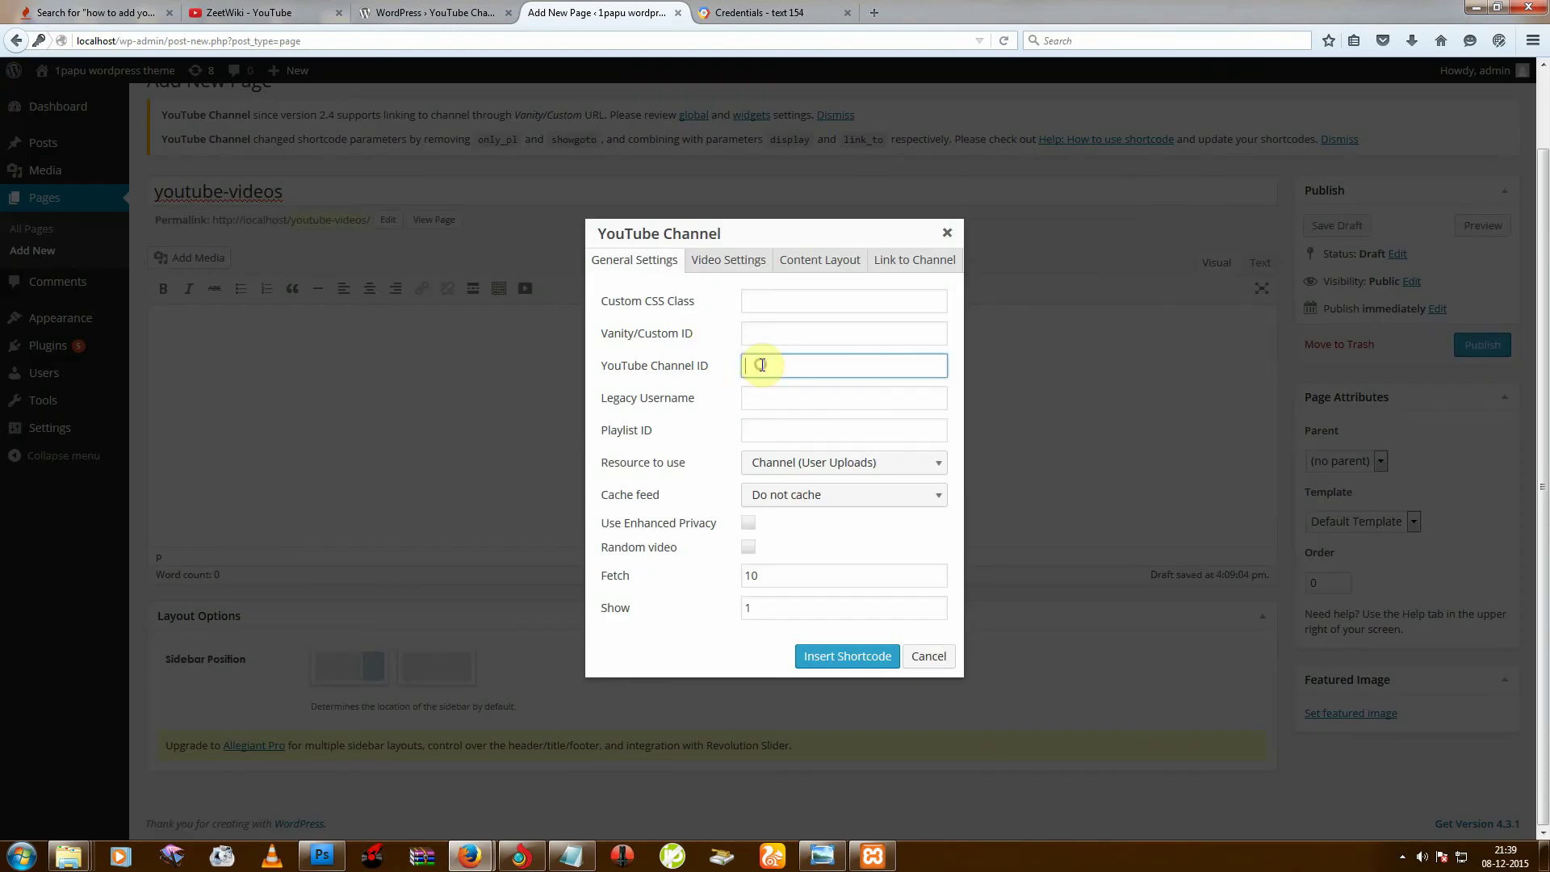
right_click(763, 368)
click(801, 436)
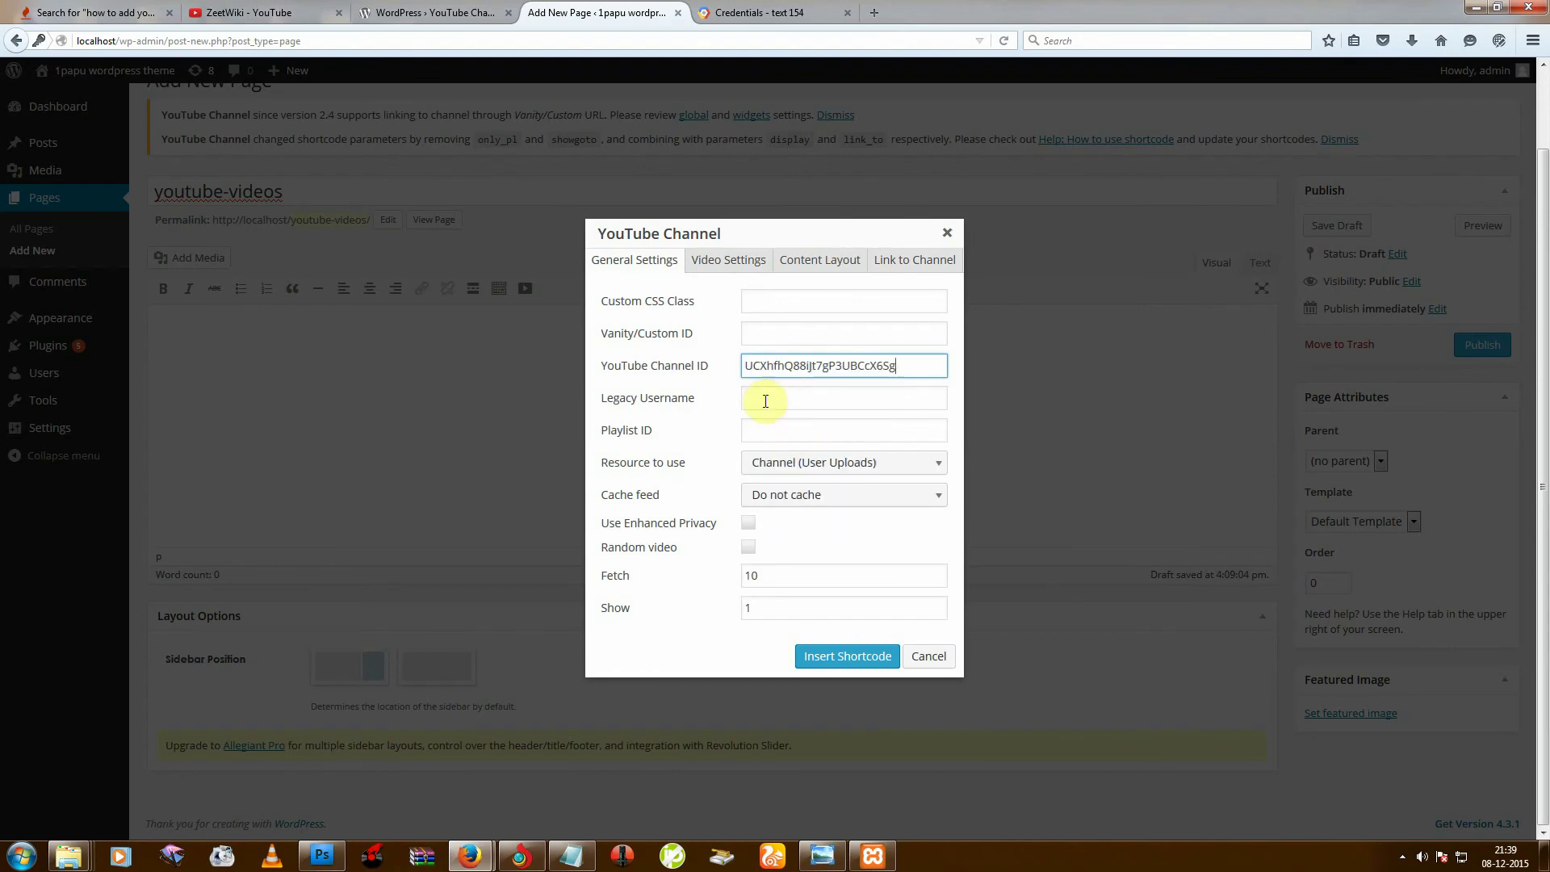
click(214, 12)
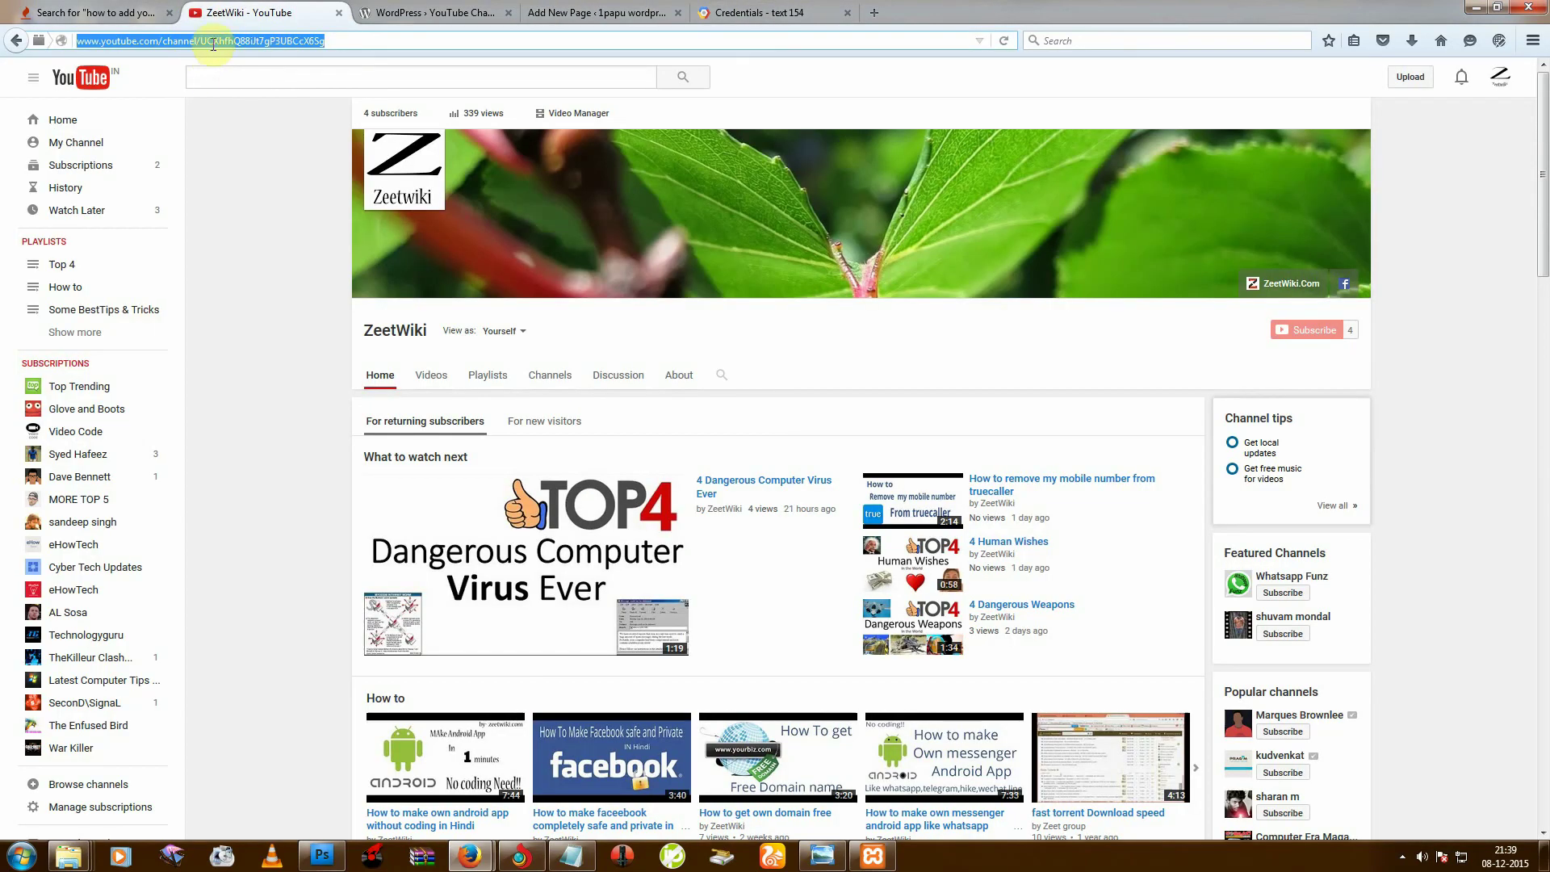
drag(201, 41, 331, 42)
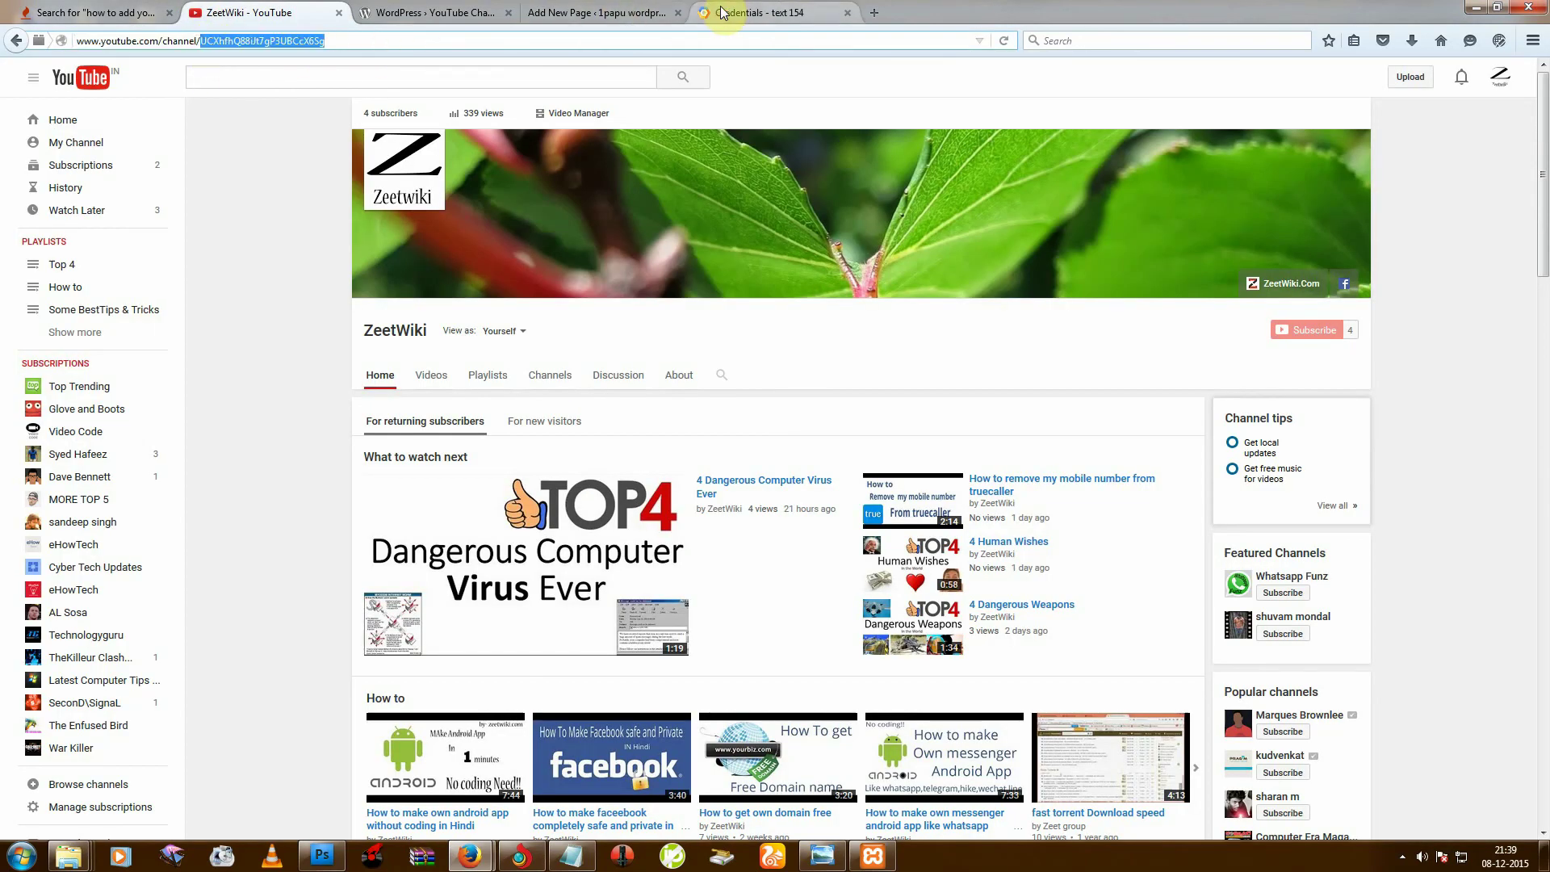
click(759, 12)
click(602, 12)
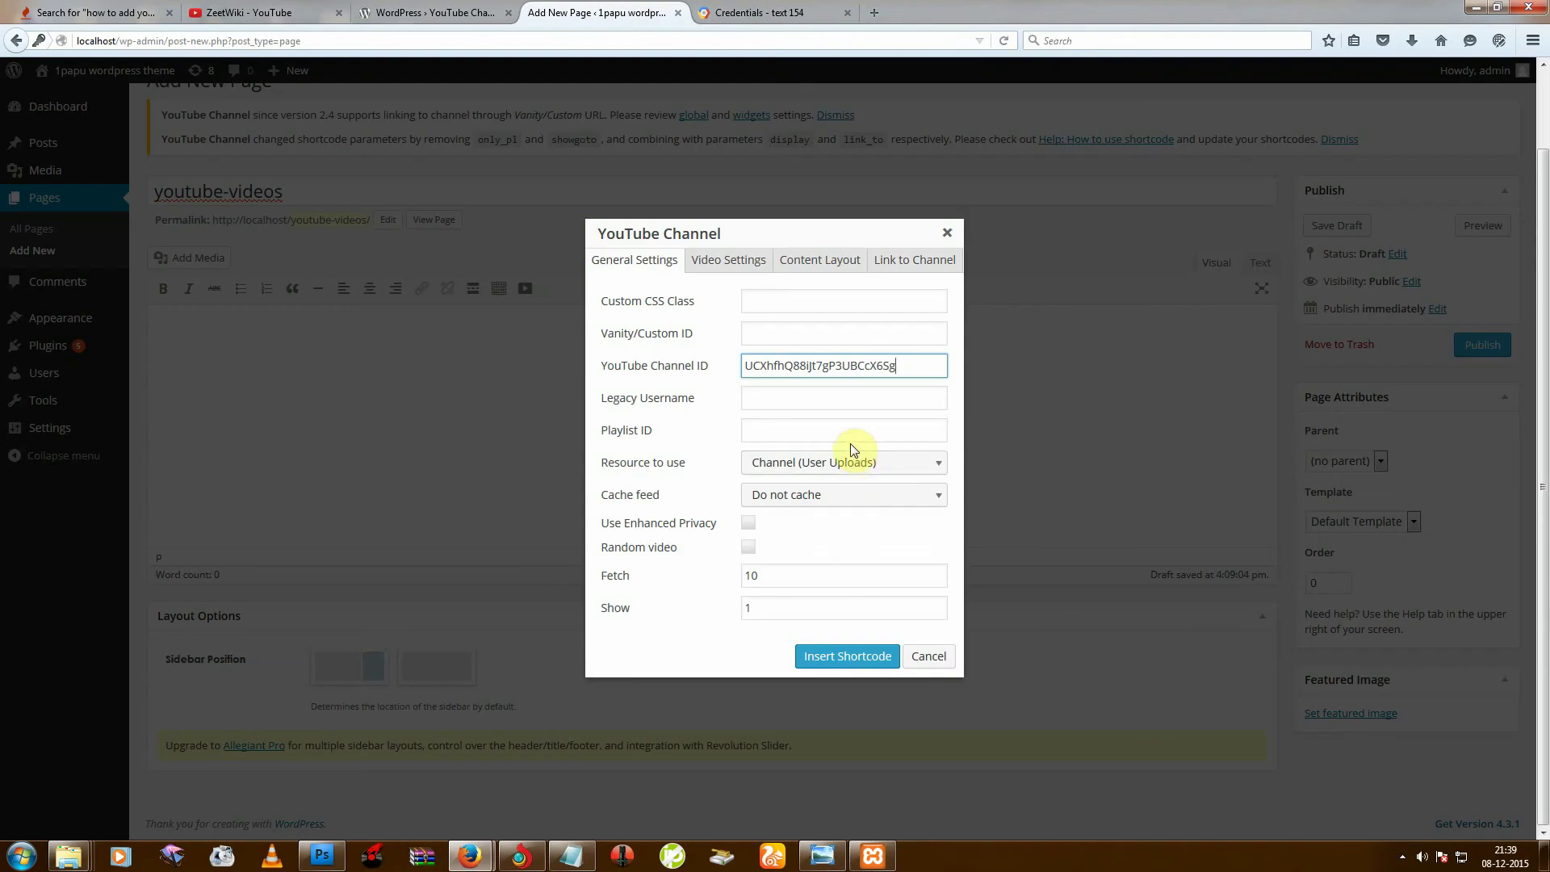
Step: Set Show to 10 videos and review the video, content layout and link-to-channel options
click(757, 608)
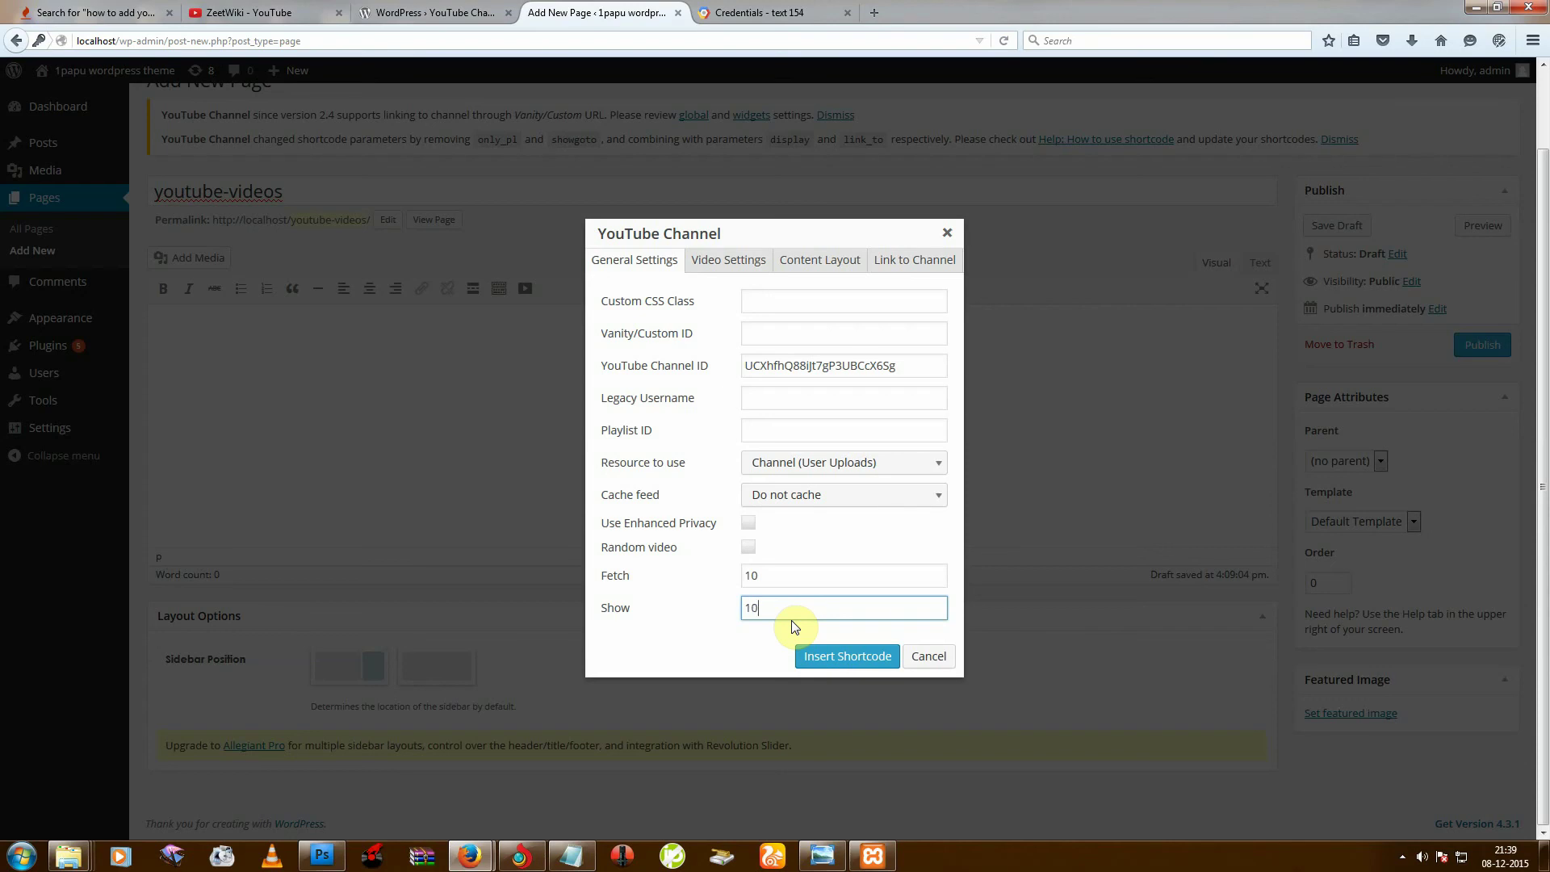
click(730, 260)
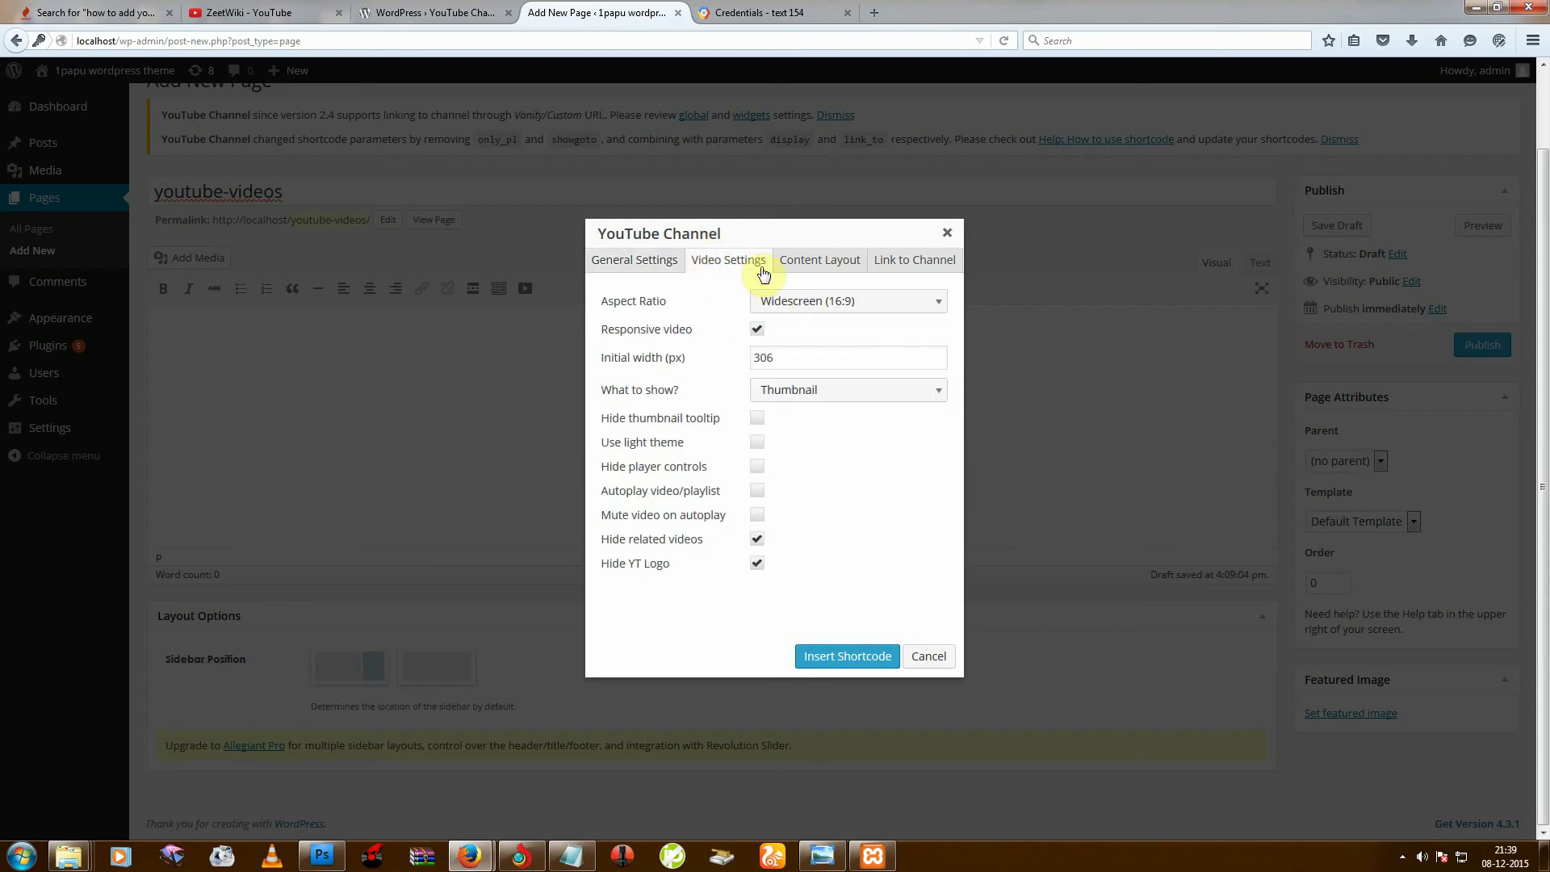
click(839, 262)
click(921, 275)
click(643, 263)
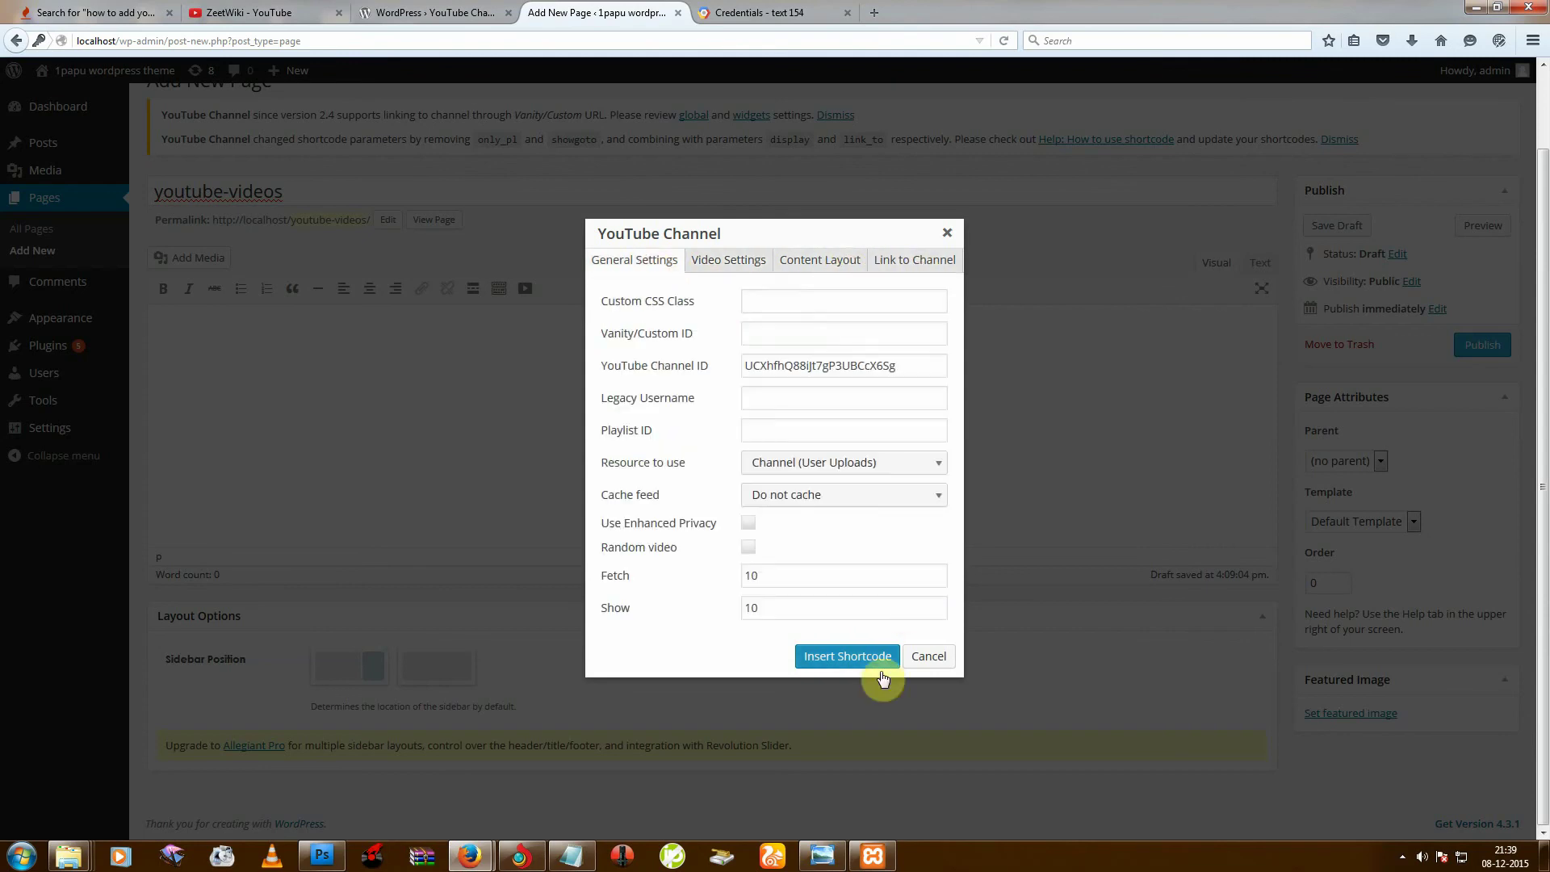
Step: Insert the shortcode, publish the youtube-videos page, and open the live page
click(850, 658)
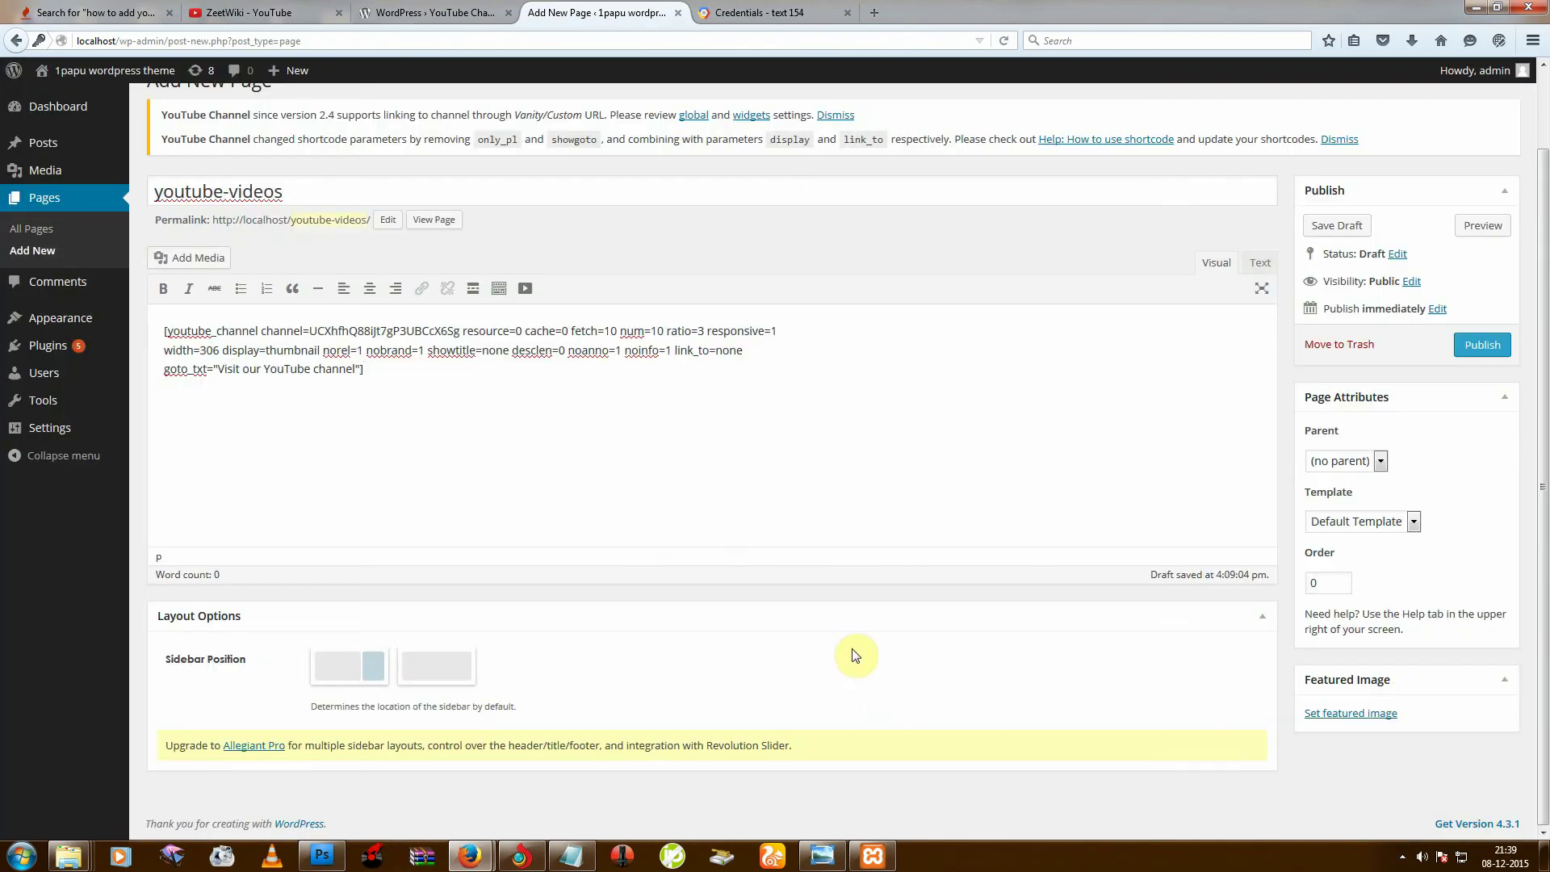
scroll(1074, 482, up, 1)
scroll(1074, 483, up, 1)
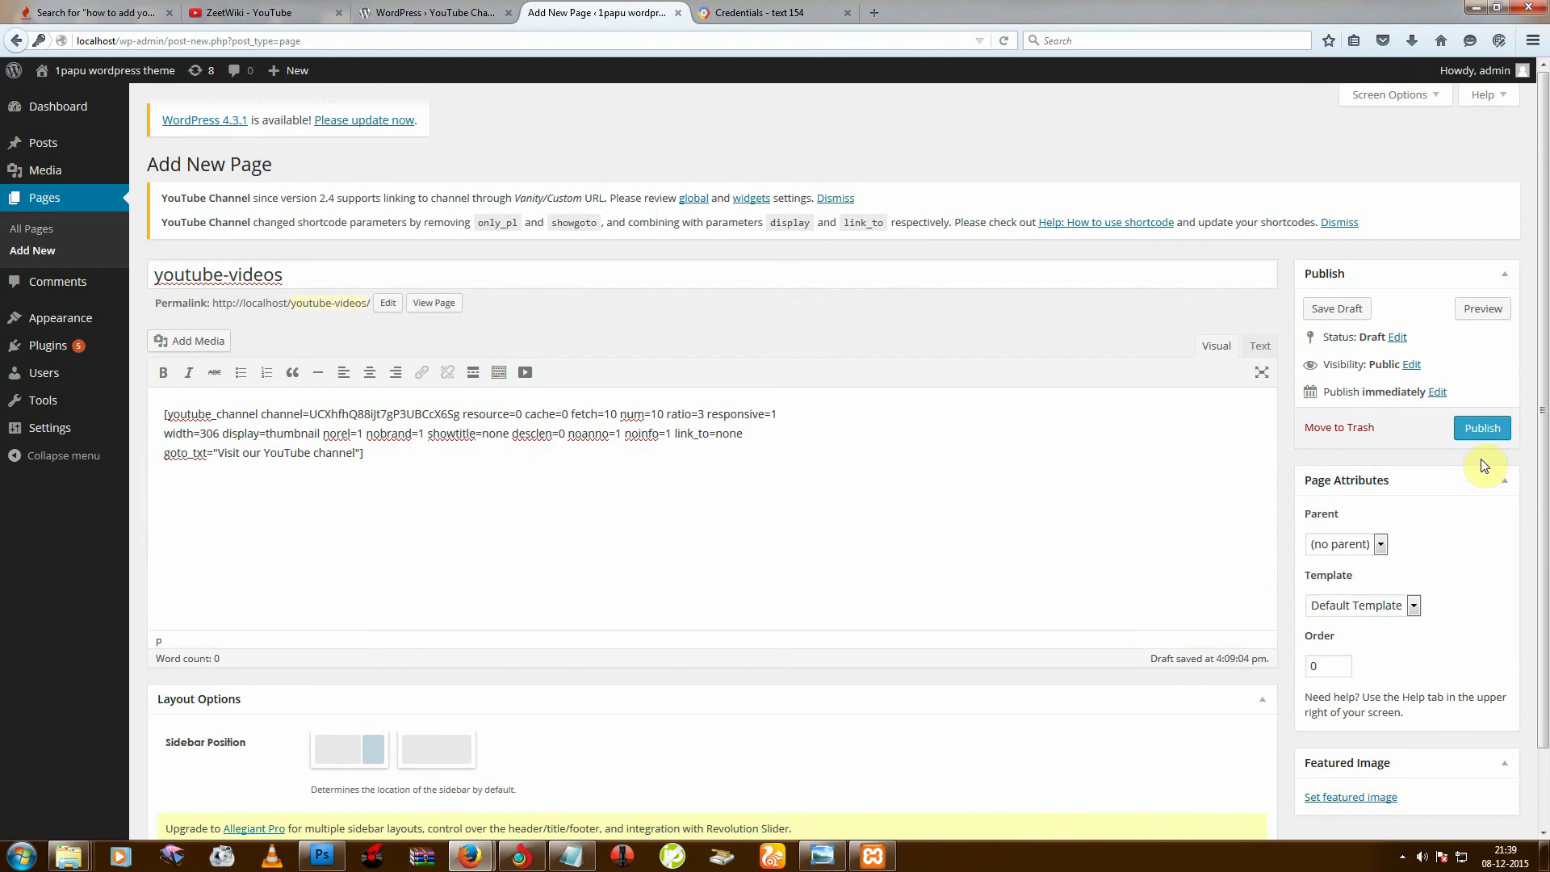
click(1482, 432)
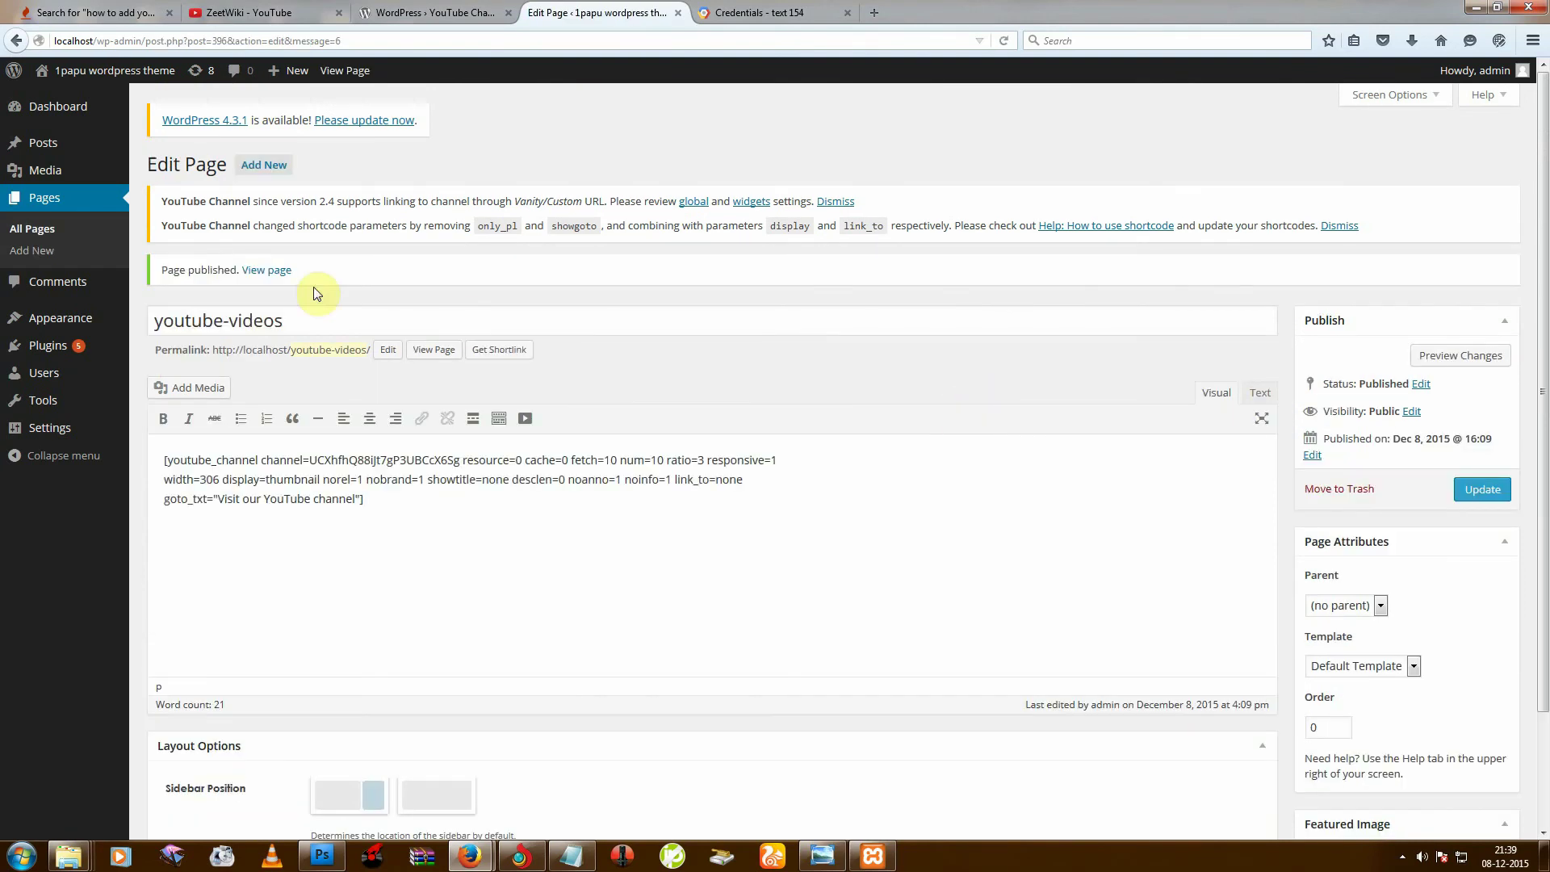
click(274, 273)
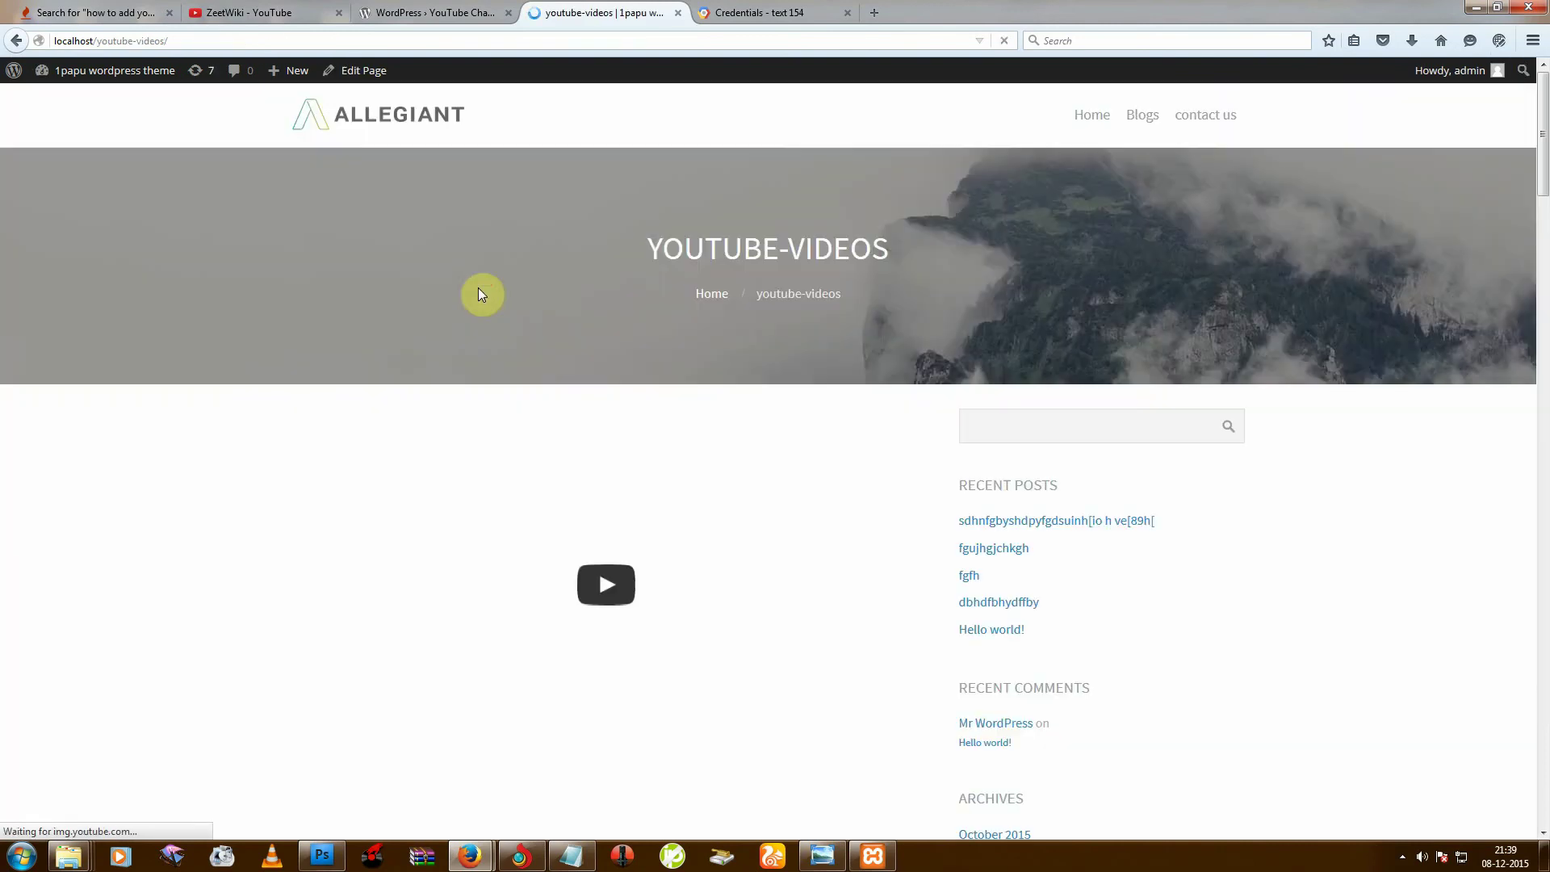
Step: Scroll through the live youtube-videos page to review the stacked embedded channel videos
scroll(482, 290, down, 5)
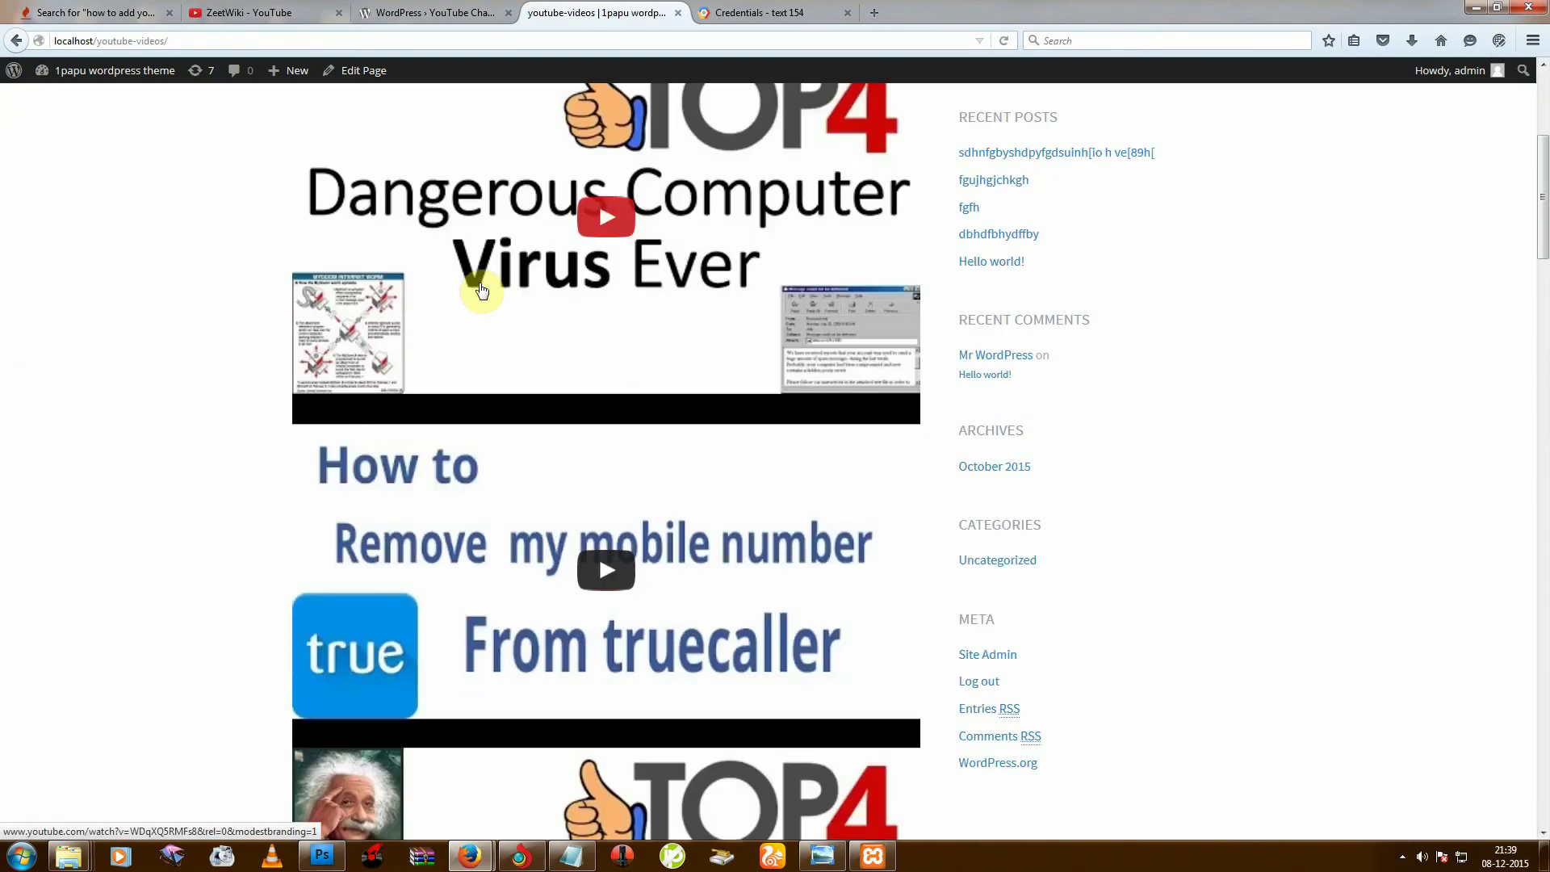
scroll(482, 290, down, 10)
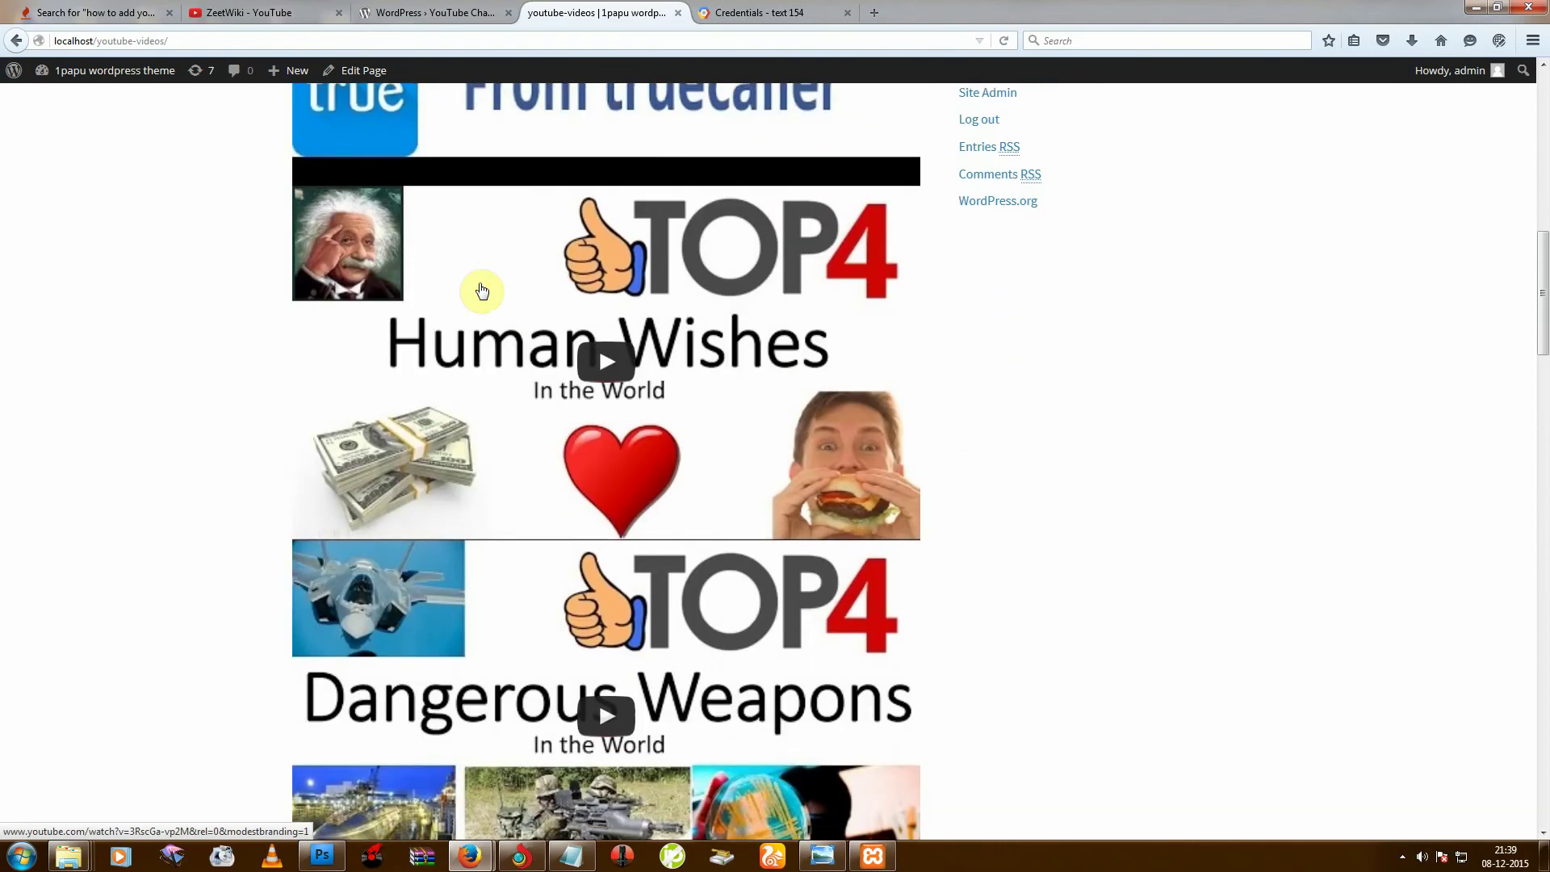
scroll(482, 291, down, 7)
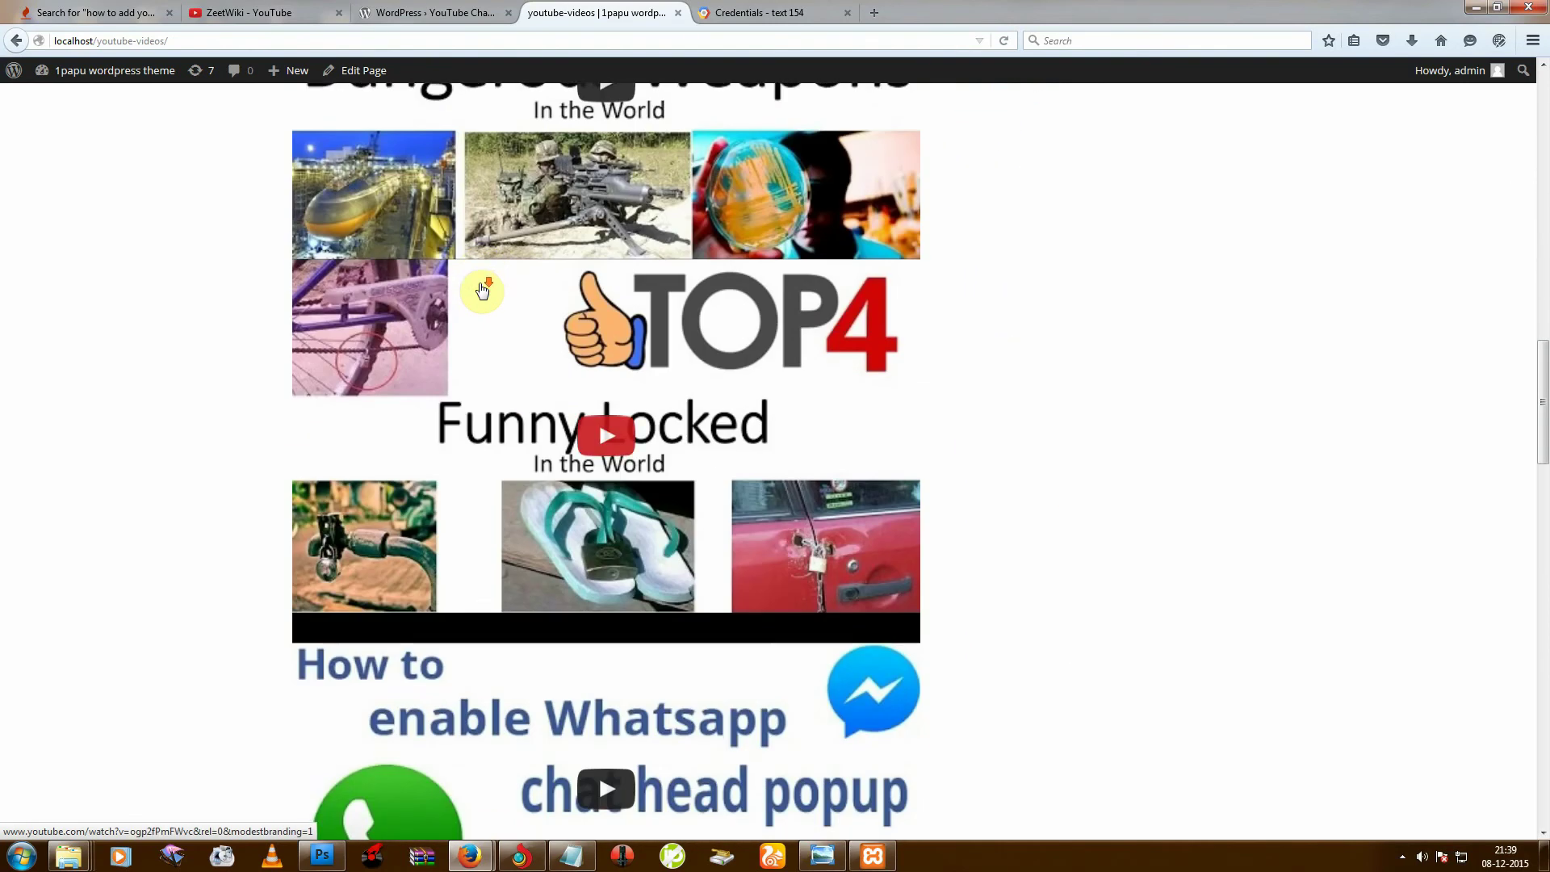
scroll(482, 291, down, 3)
scroll(482, 291, down, 8)
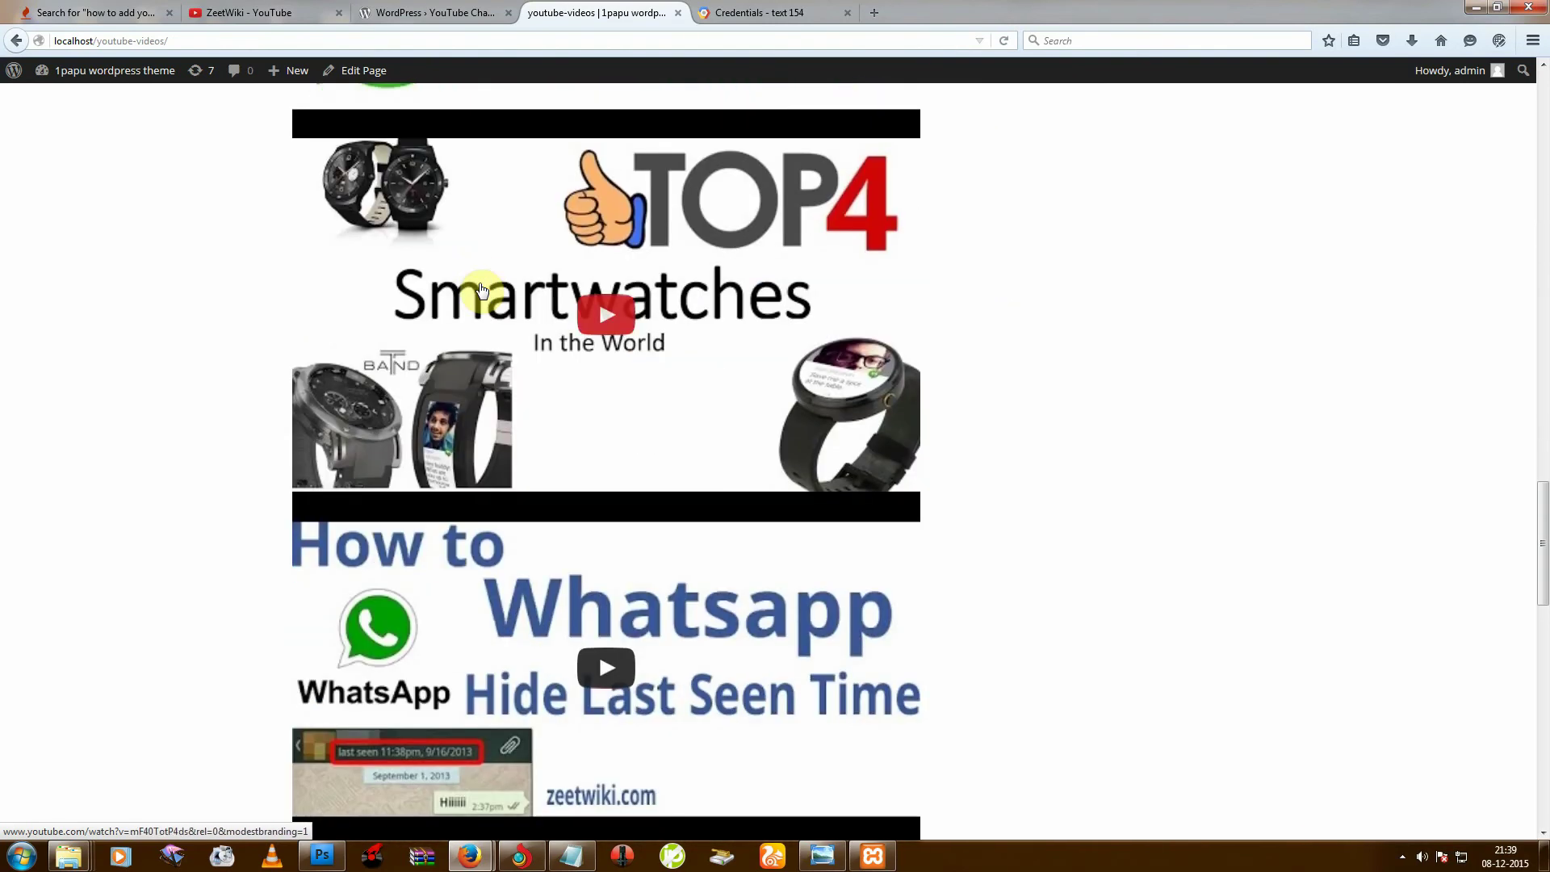
scroll(482, 291, down, 10)
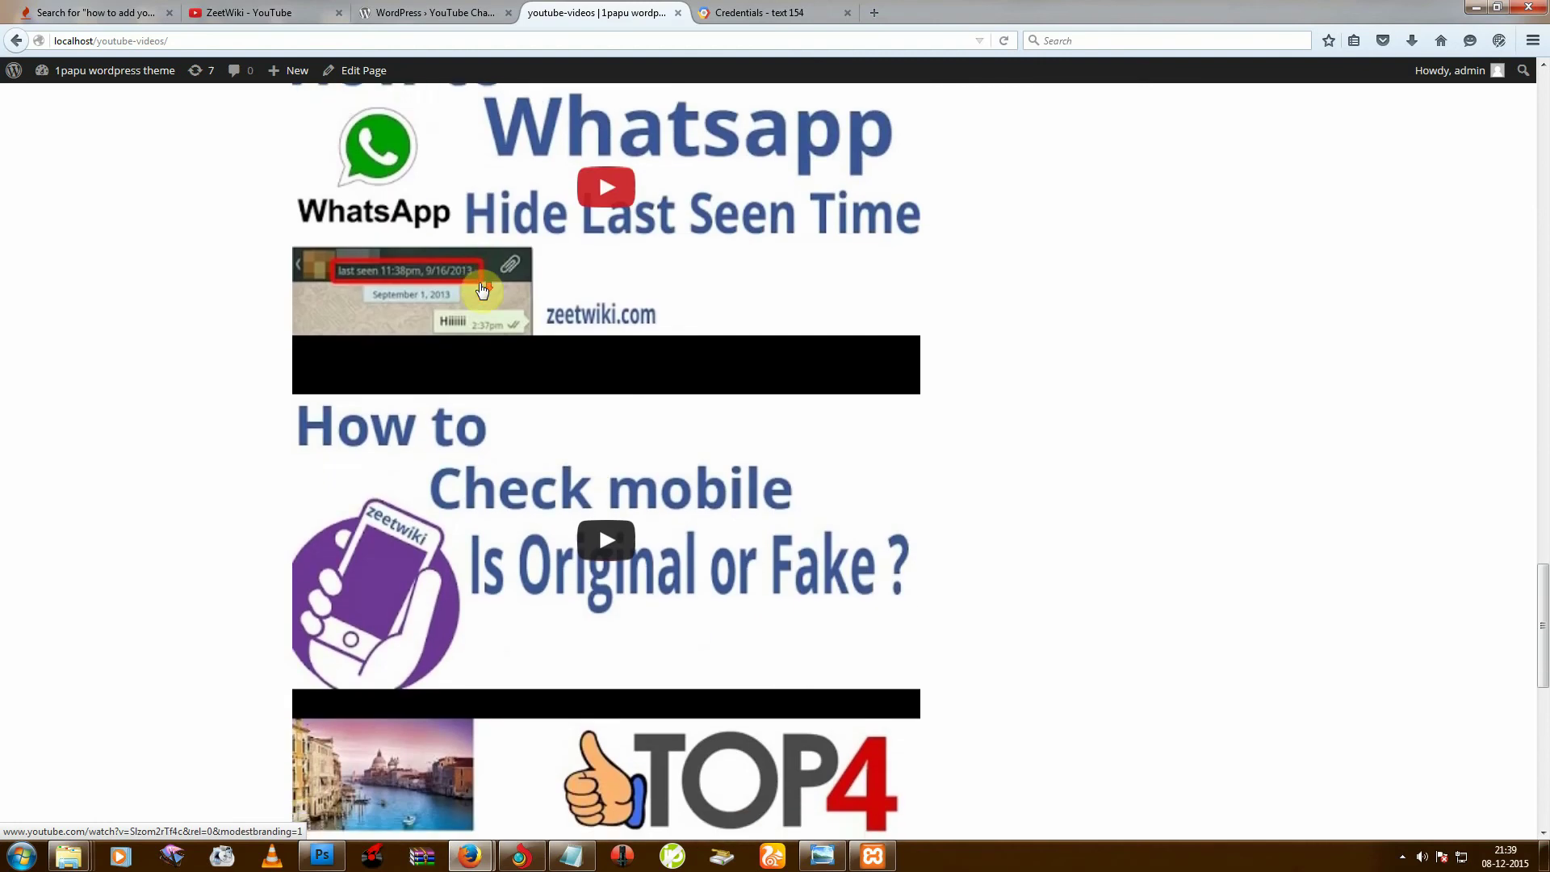
Step: Return to the YouTube Channel plugin page on WordPress.org and select its full web address
click(436, 12)
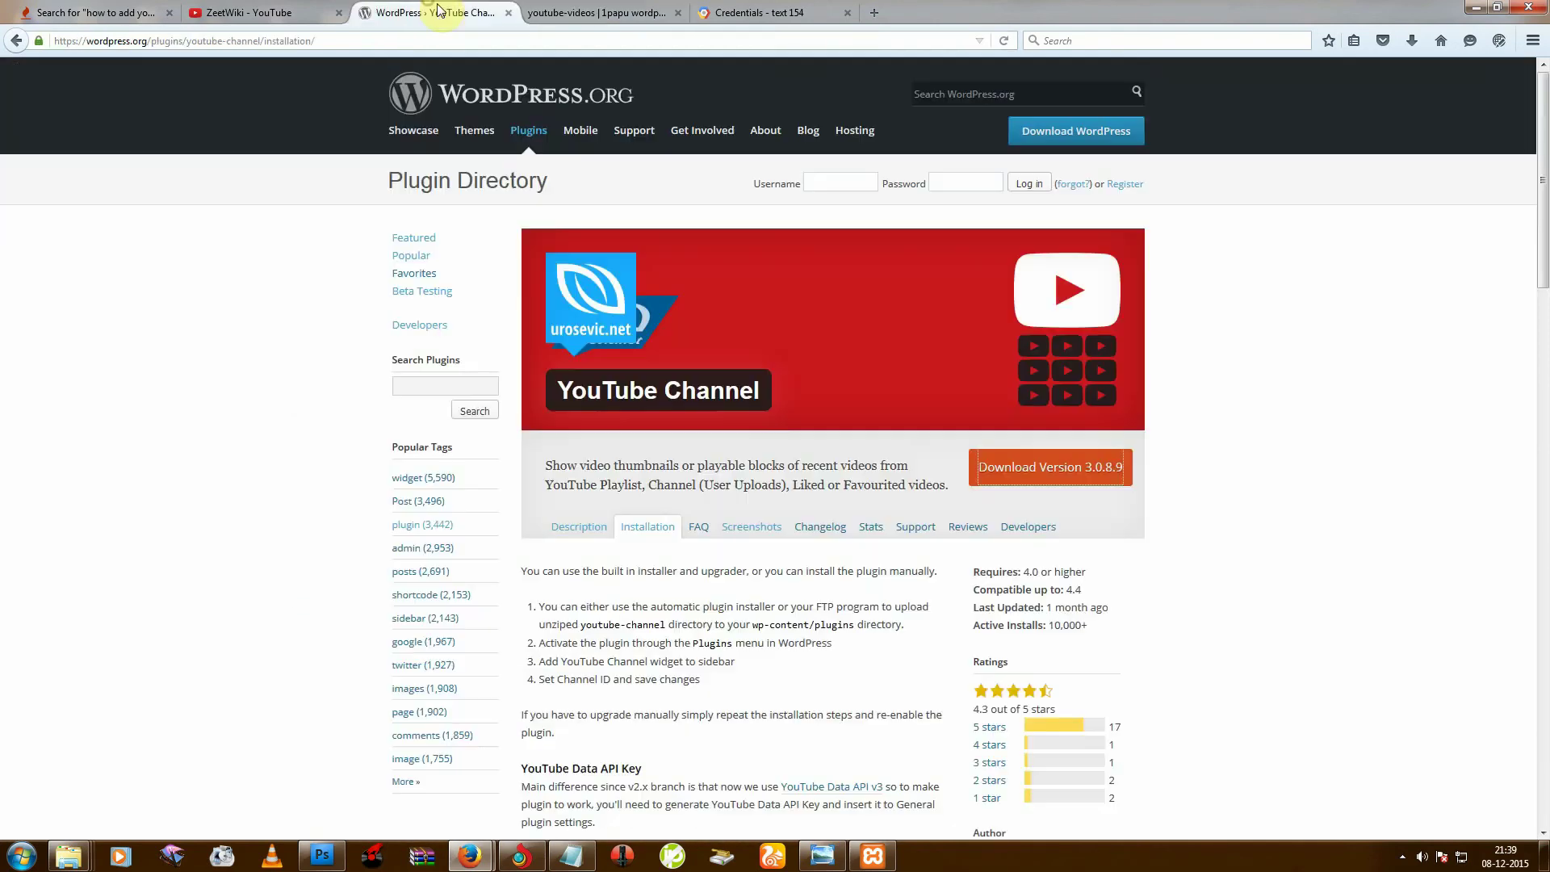
click(332, 42)
drag(332, 42, 55, 42)
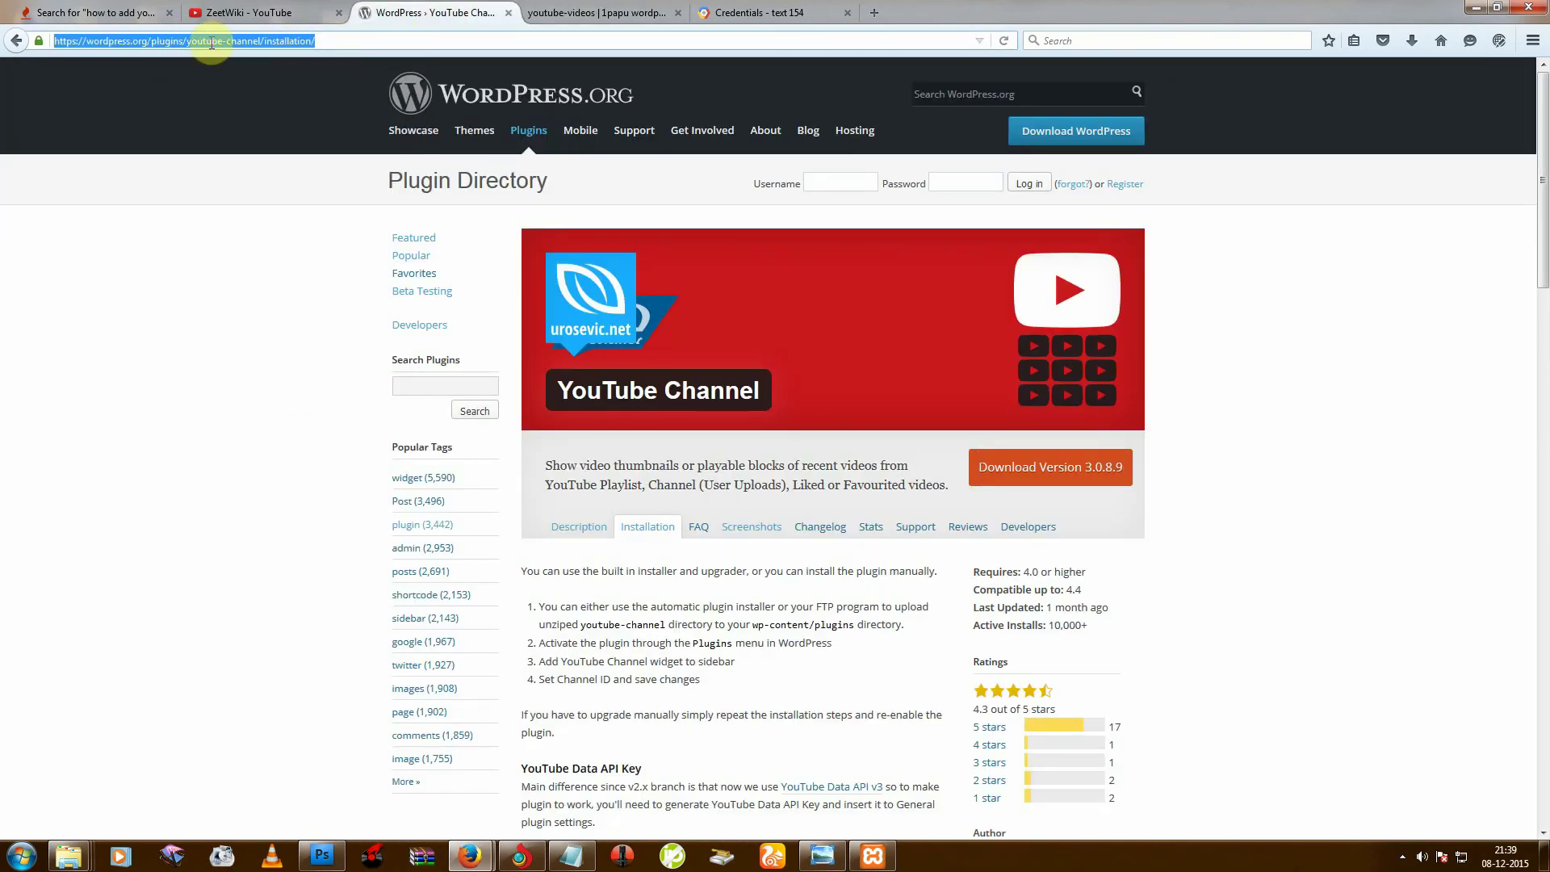